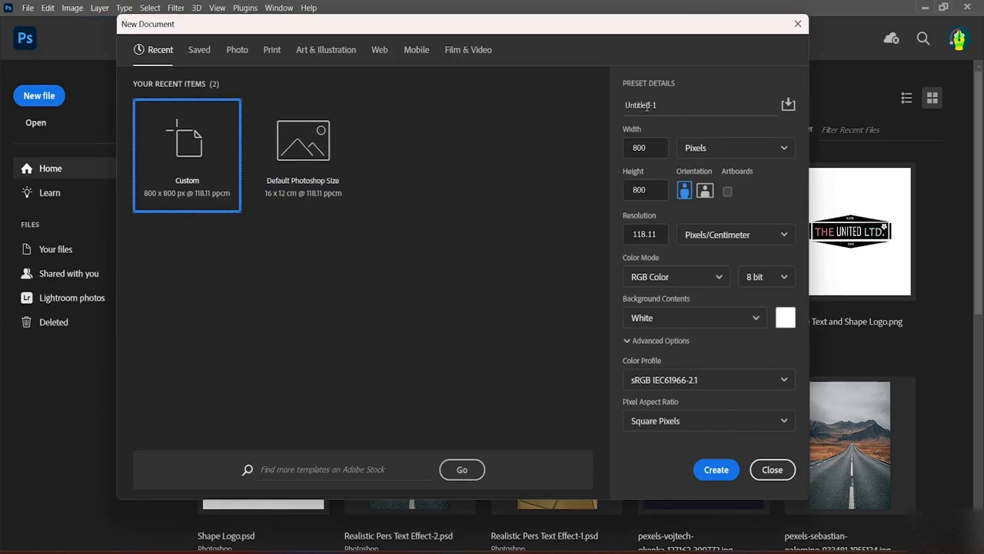
Create a new 800 × 800 px document named Pen Tool Logo with a white background
left_click_drag(663, 104, 602, 103)
left_click(602, 103)
double_click(671, 106)
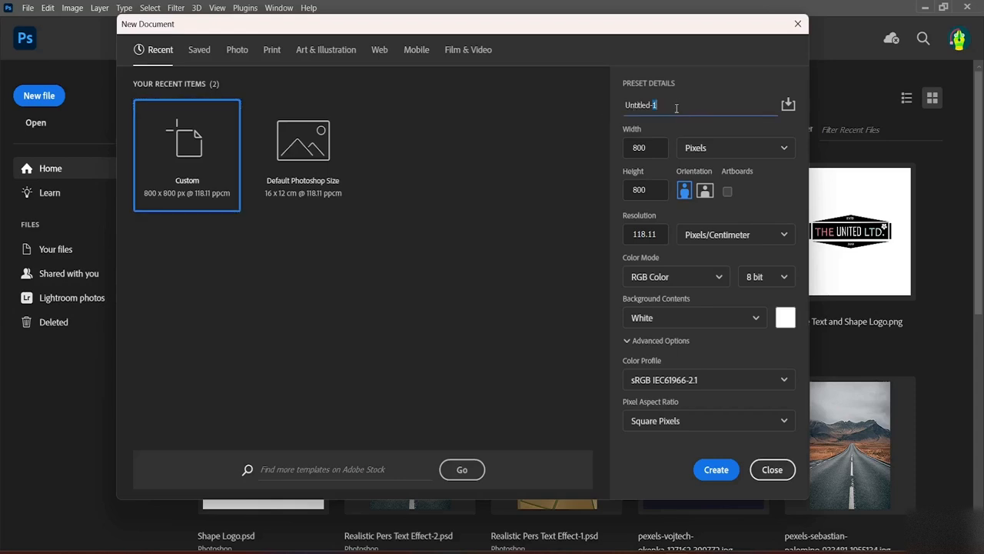
key("BackSpace")
key("BackSpace")
key("BackSpace")
key("BackSpace")
key("BackSpace")
key("BackSpace")
key("BackSpace")
key("BackSpace")
key("BackSpace")
key("BackSpace")
type("Per")
type(" Tool Lo")
type("go")
left_click(724, 469)
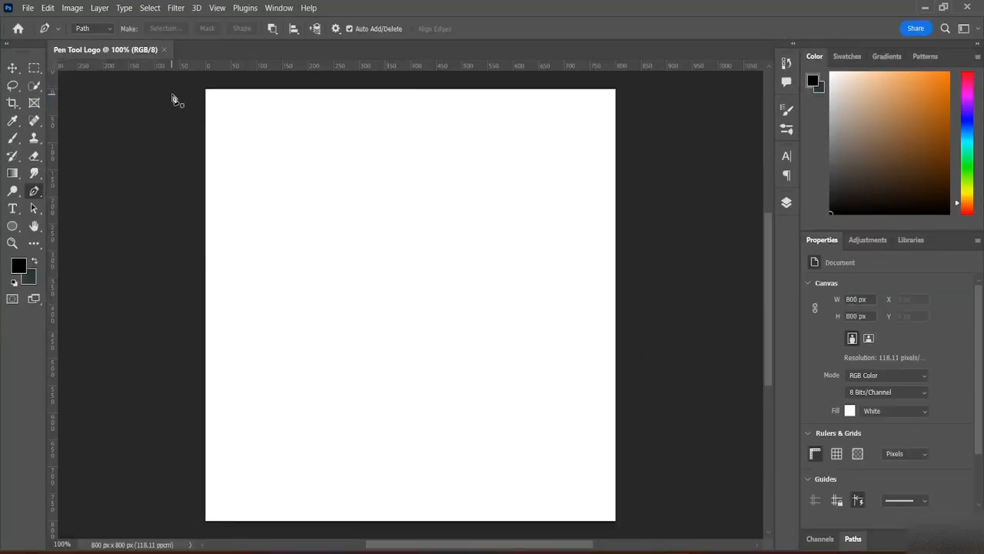
Place two horizontal and two vertical guides about 50 px in from each edge of the canvas
left_click_drag(273, 68, 293, 115)
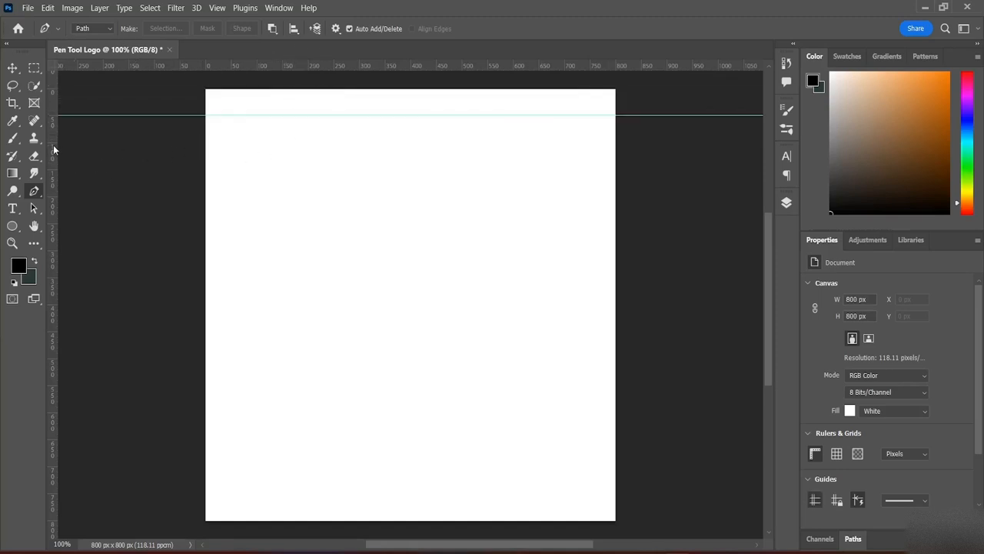
left_click_drag(54, 150, 592, 188)
left_click_drag(54, 191, 231, 176)
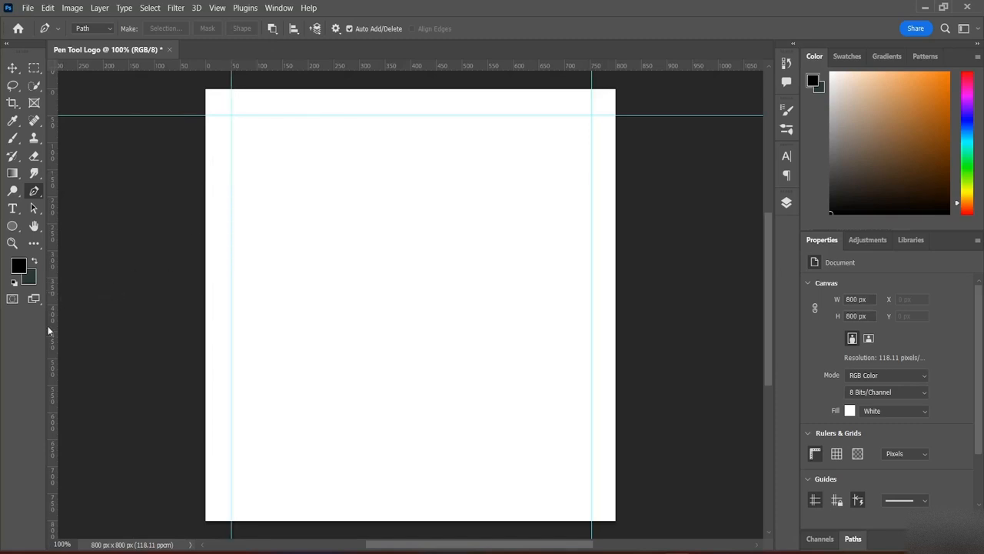
left_click_drag(407, 66, 439, 493)
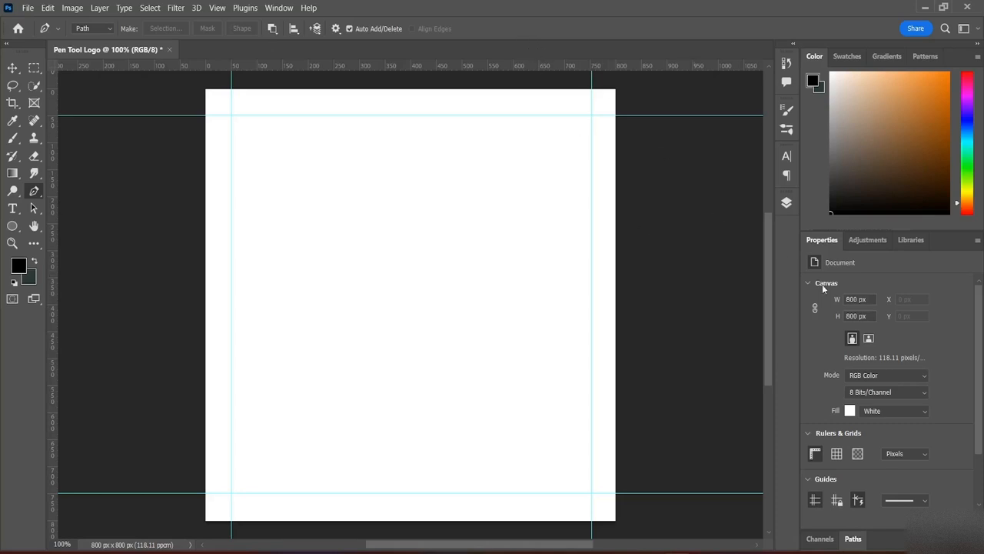
Convert the Background into a regular layer and fully lock that layer
left_click(790, 200)
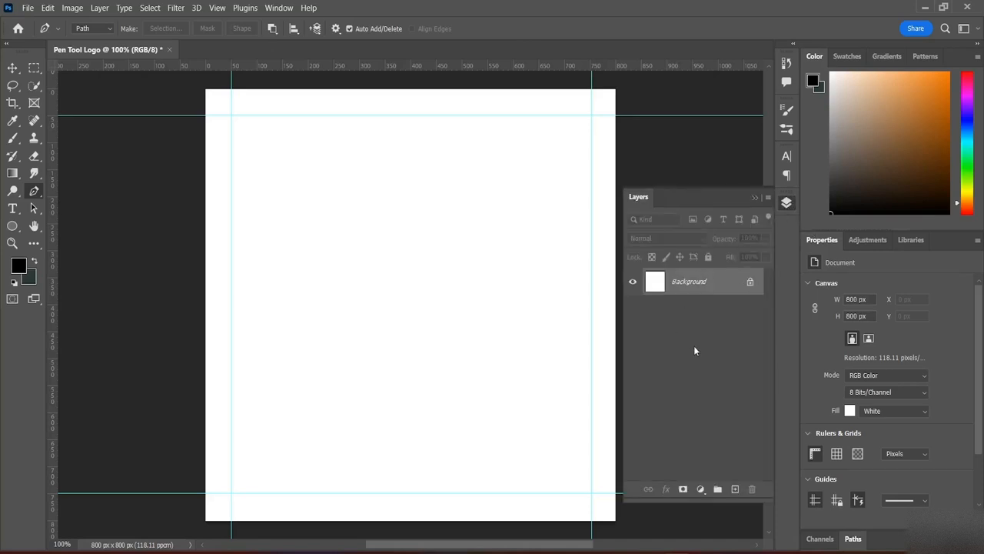
left_click(751, 282)
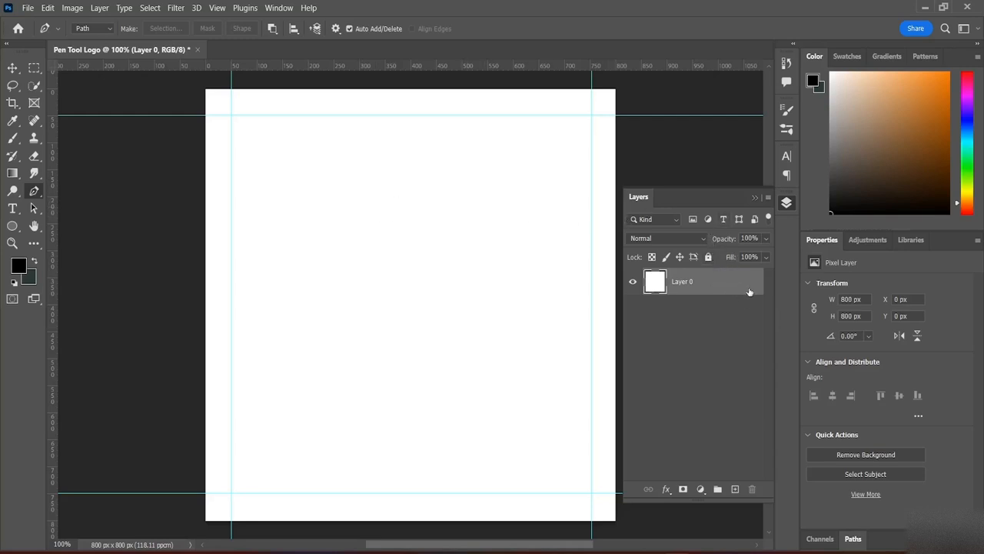
left_click(707, 257)
left_click(725, 324)
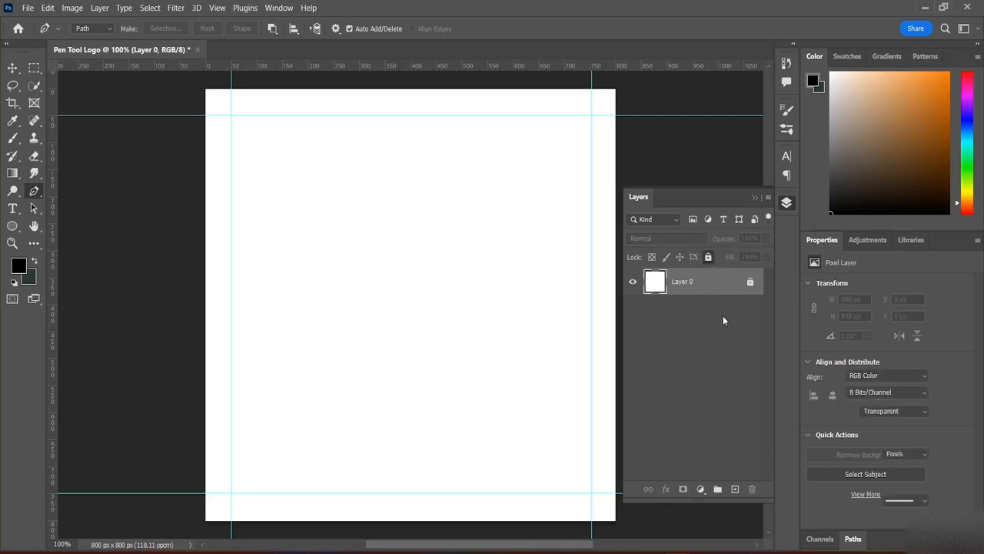
Add a new empty layer above the white one and ready the Brush tool with the 3 px Hard Round brush
left_click(735, 490)
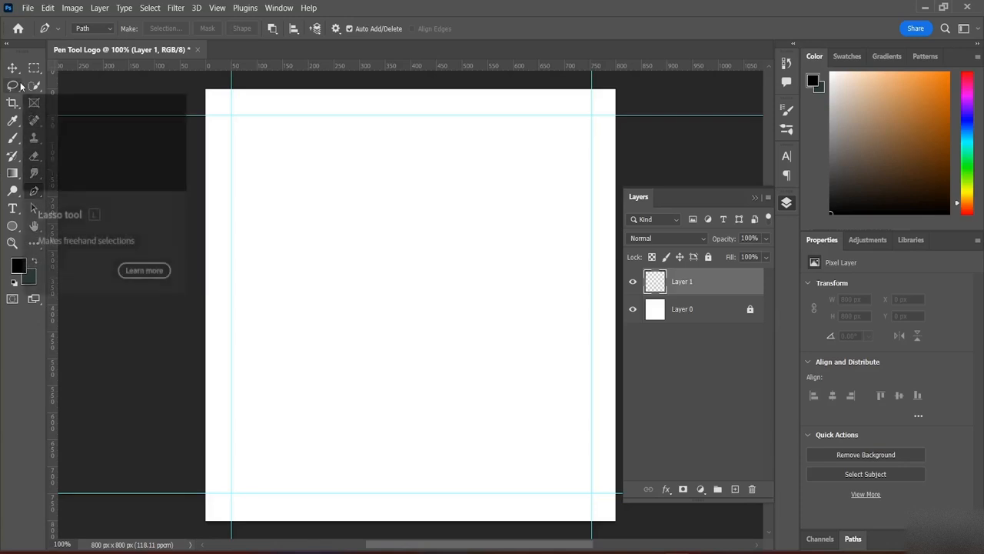
left_click(14, 137)
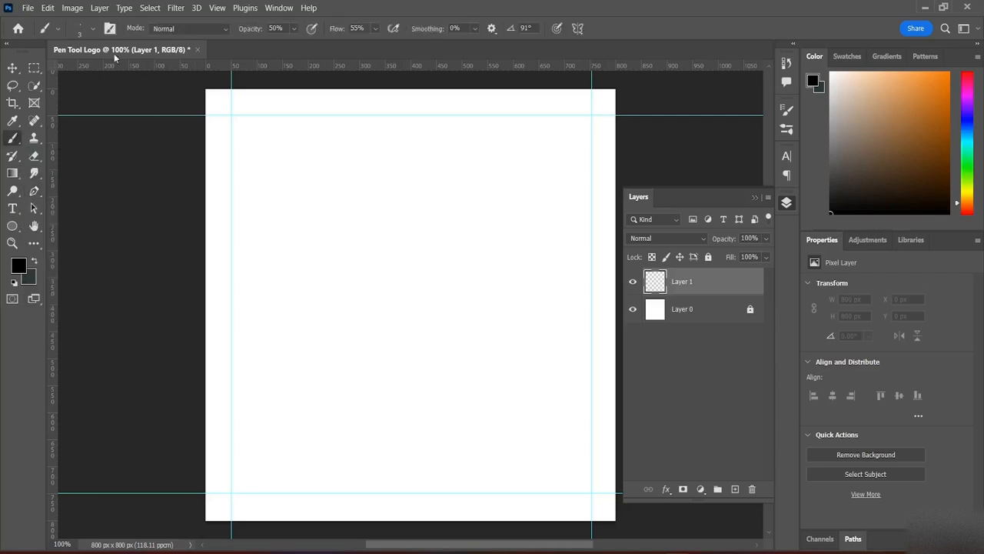
left_click(94, 29)
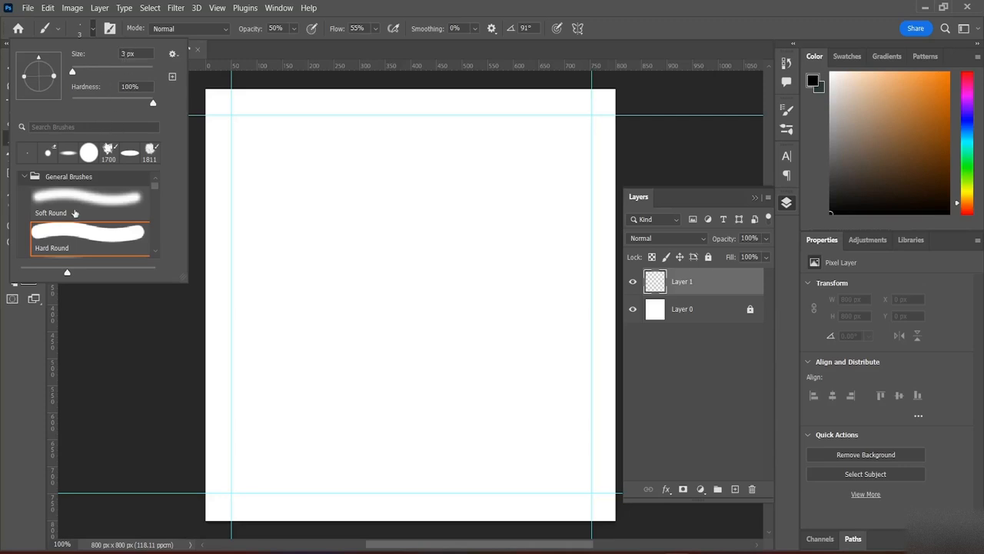
scroll(75, 214, "down", 1)
scroll(75, 215, "up", 1)
scroll(91, 221, "down", 1)
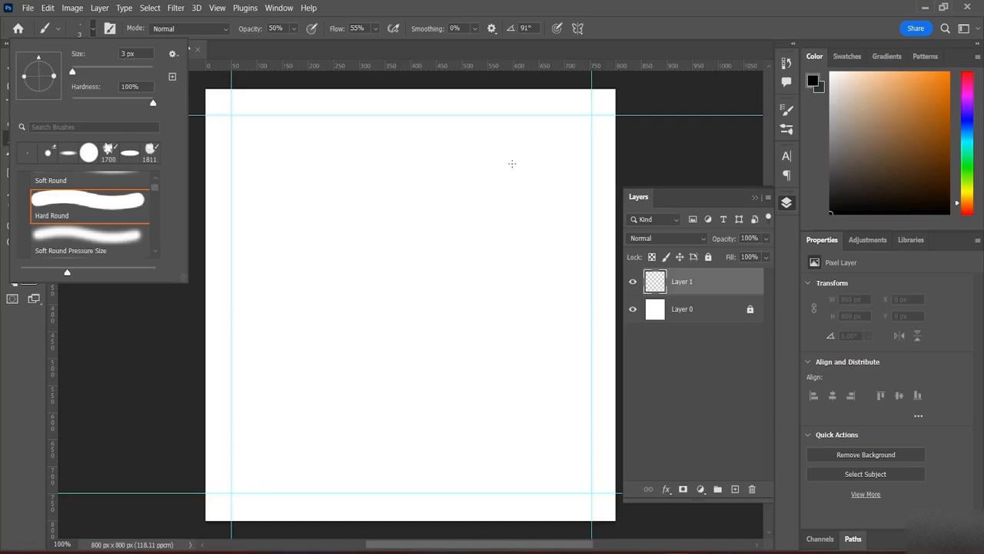
left_click(503, 157)
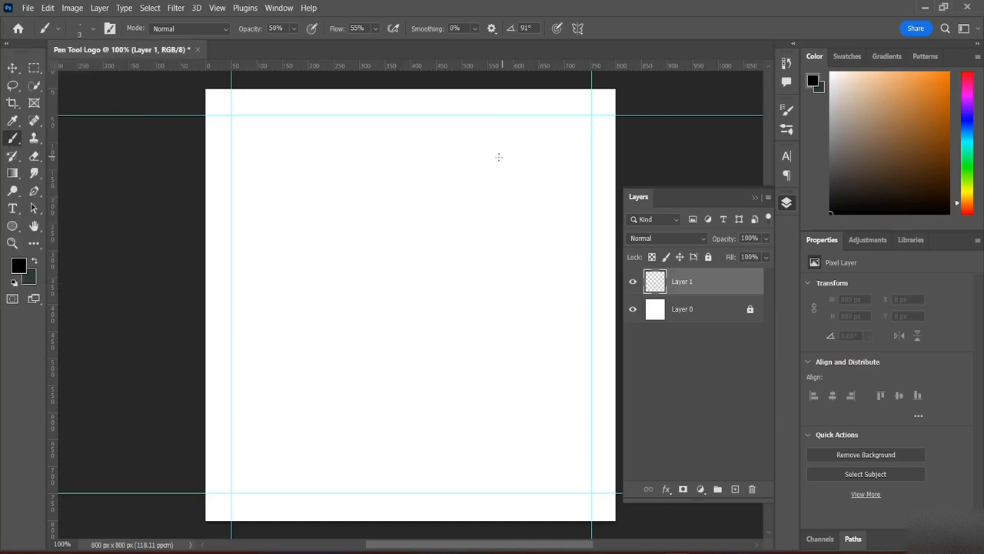
Sketch a thin crescent opening to the right, about 201 × 339 px, in the canvas's upper half, redrawing its inner edge once
mouse_move(501, 157)
left_mouse_down()
mouse_move(478, 162)
mouse_move(410, 217)
mouse_move(405, 250)
mouse_move(424, 283)
mouse_move(502, 335)
mouse_move(483, 323)
mouse_move(447, 259)
mouse_move(453, 222)
mouse_move(534, 150)
mouse_move(466, 169)
left_mouse_up()
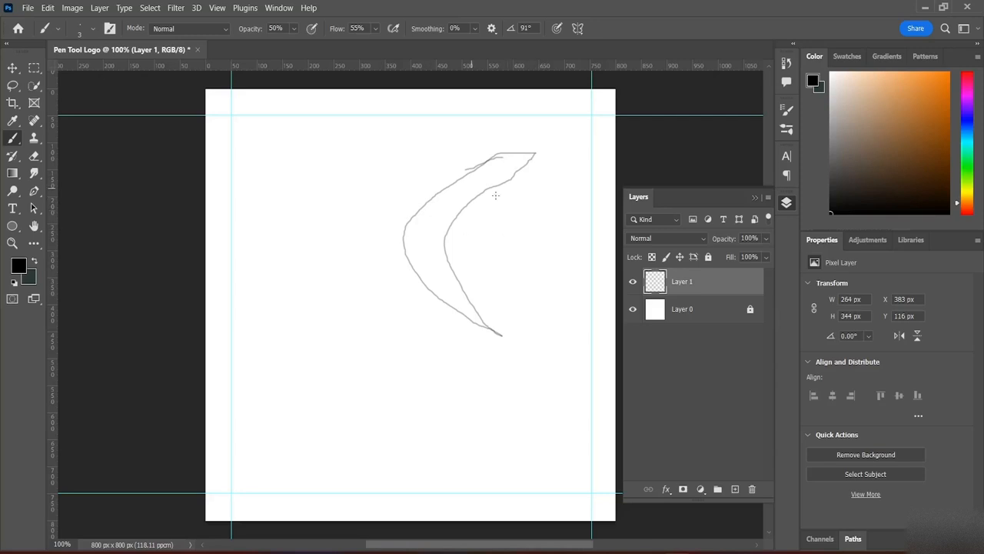
key("ctrl+z")
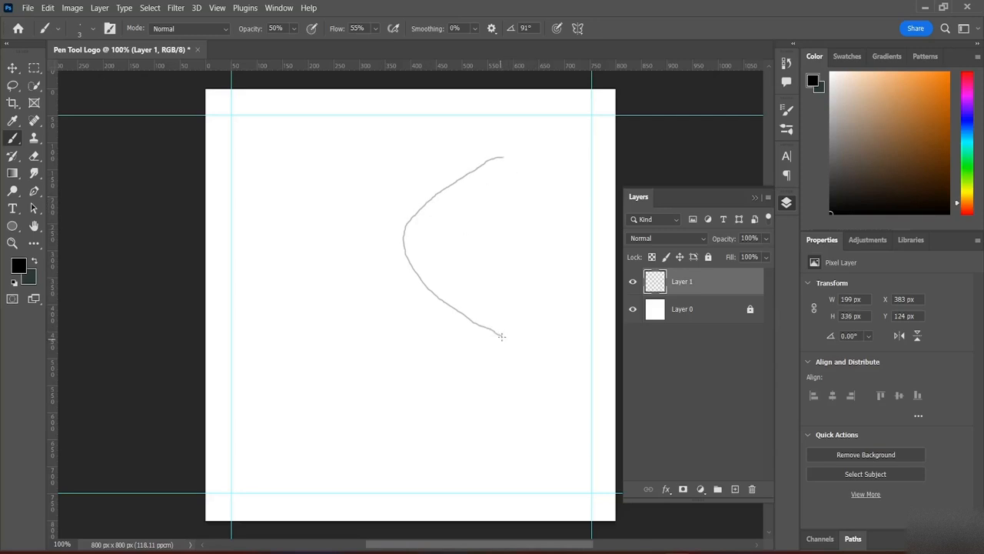
mouse_move(502, 335)
left_mouse_down()
mouse_move(449, 290)
mouse_move(430, 240)
mouse_move(446, 209)
mouse_move(504, 156)
left_mouse_up()
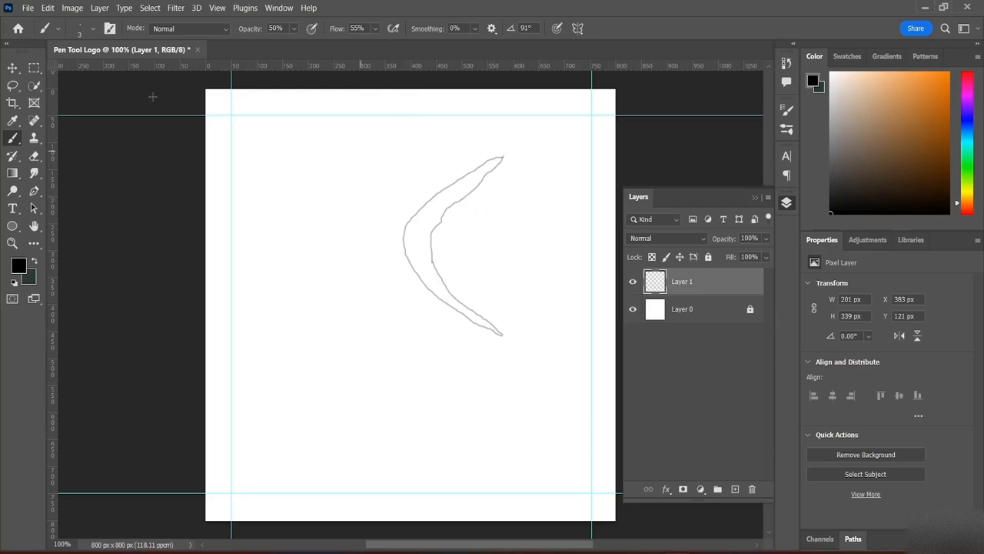
Add another empty layer above the crescent sketch
left_click(12, 67)
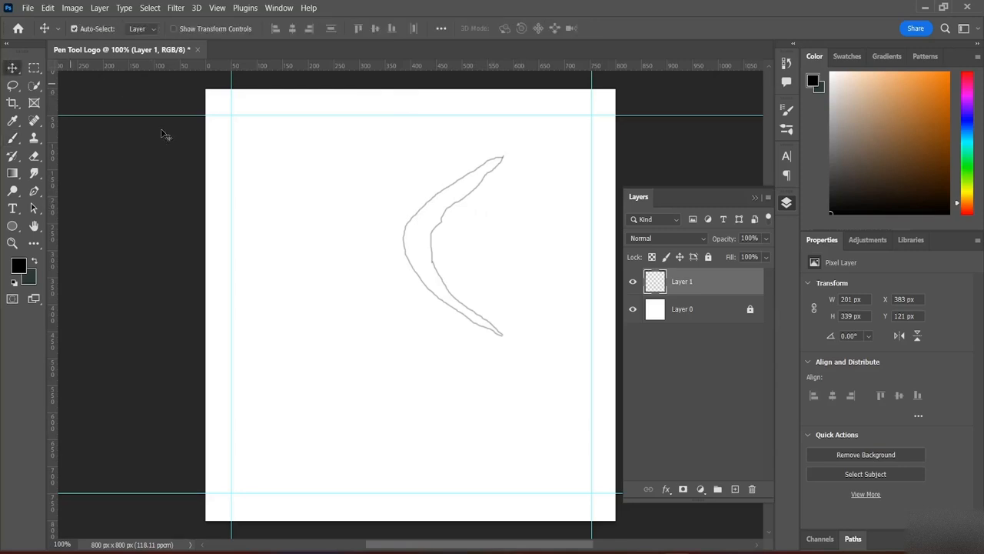
left_click(680, 367)
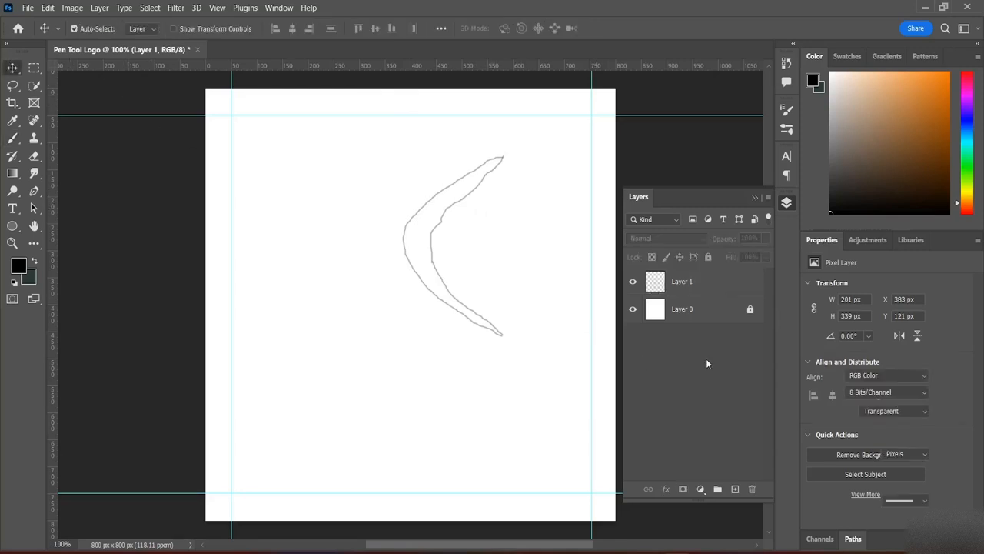
left_click(734, 489)
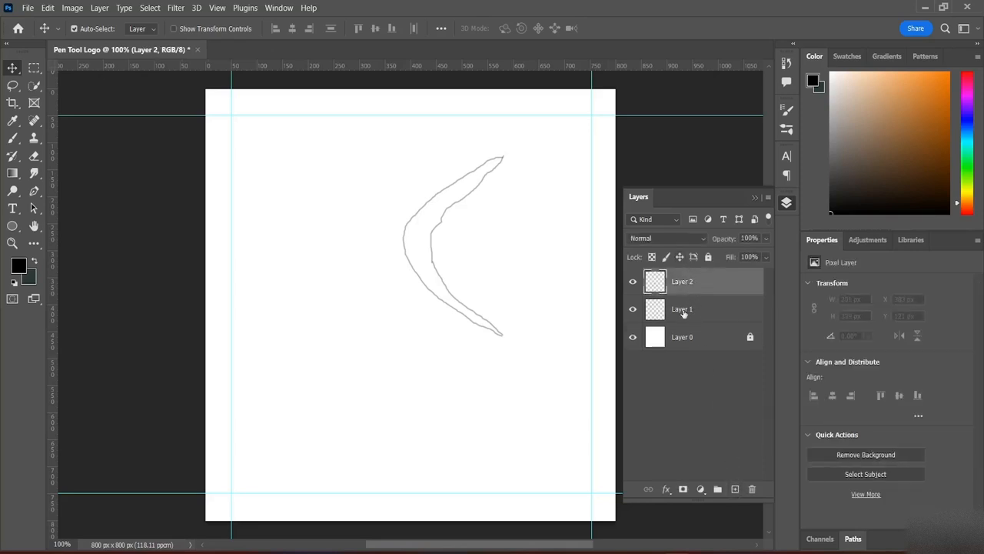
Set the opacity of the crescent sketch layer to 50%
left_click(684, 312)
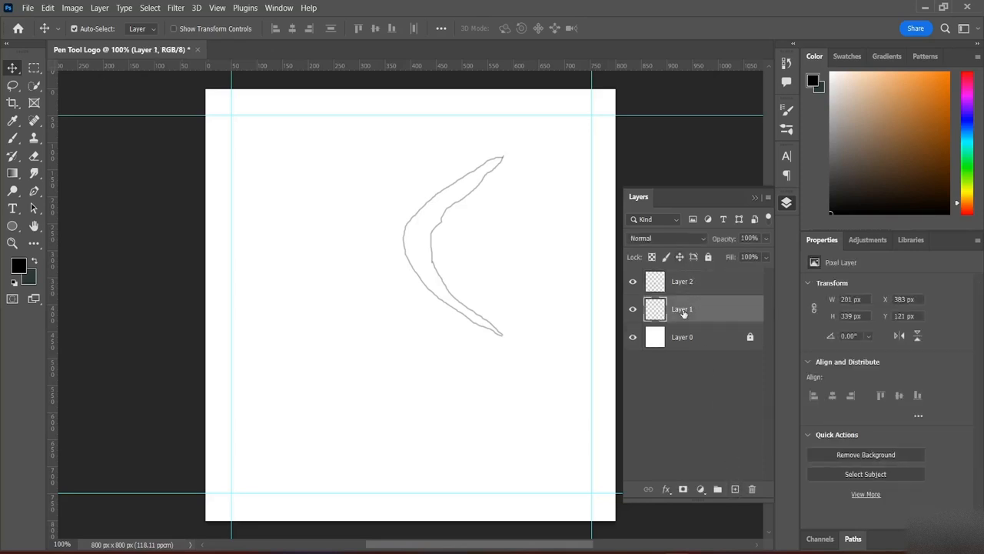
left_click(766, 240)
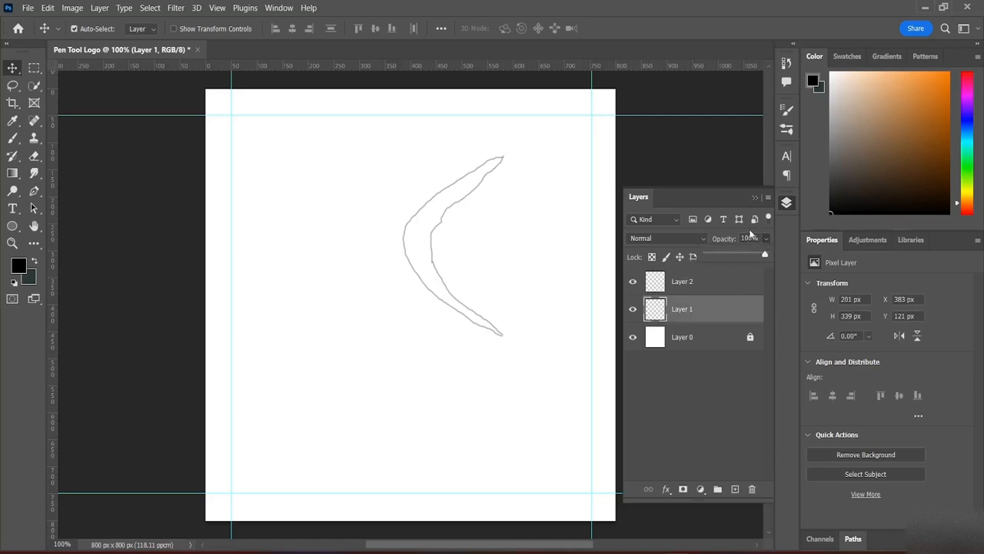
left_click(749, 239)
type("0")
type("50")
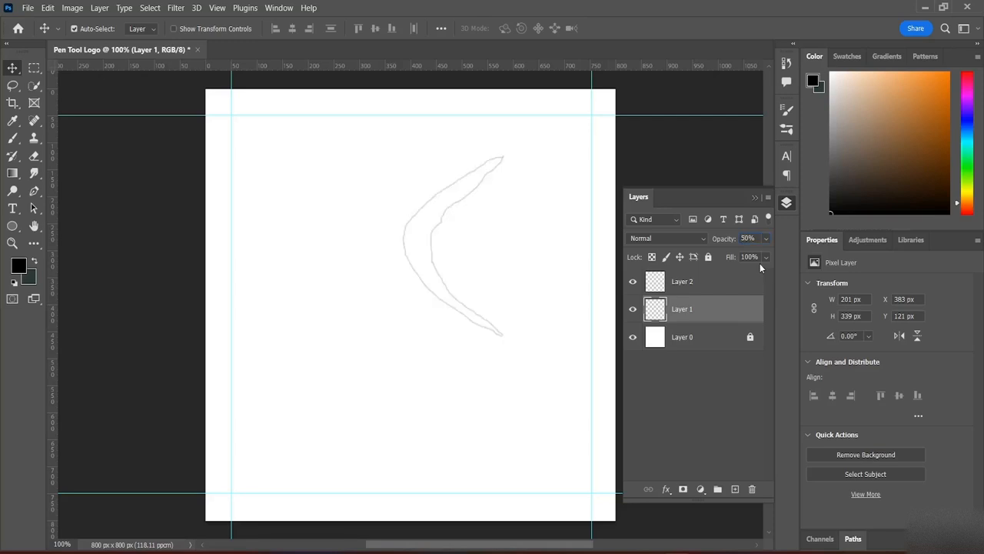
left_click(543, 346)
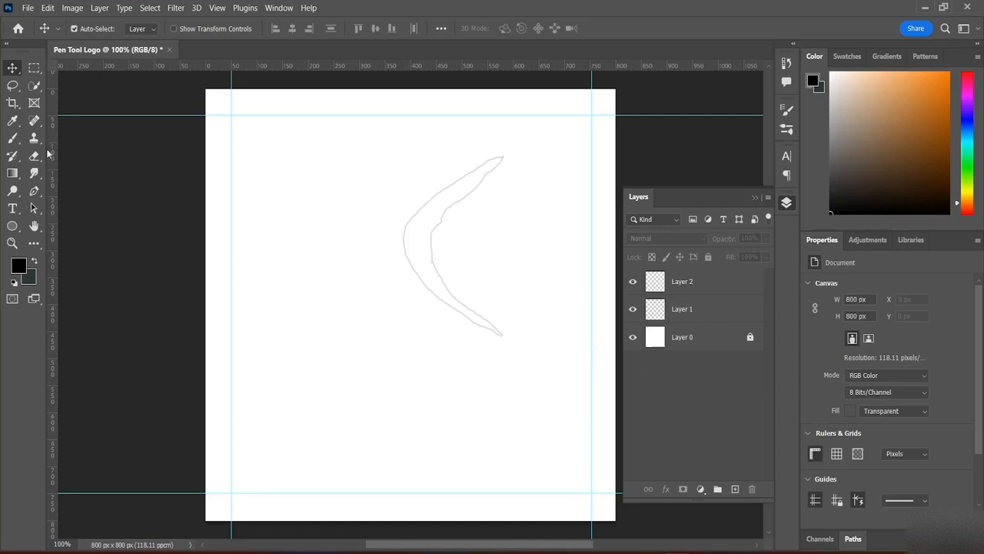
On Layer 2, start a Pen tool path at the crescent's upper tip and curve it to the middle of the inner edge
left_click(717, 285)
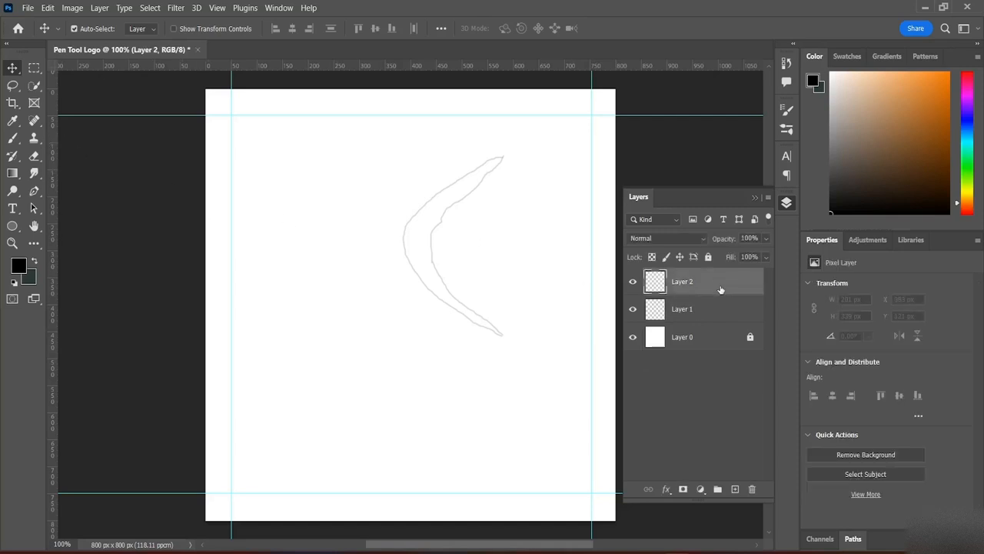
key("ctrl")
key("ctrl+plus")
scroll(533, 286, "up", 2)
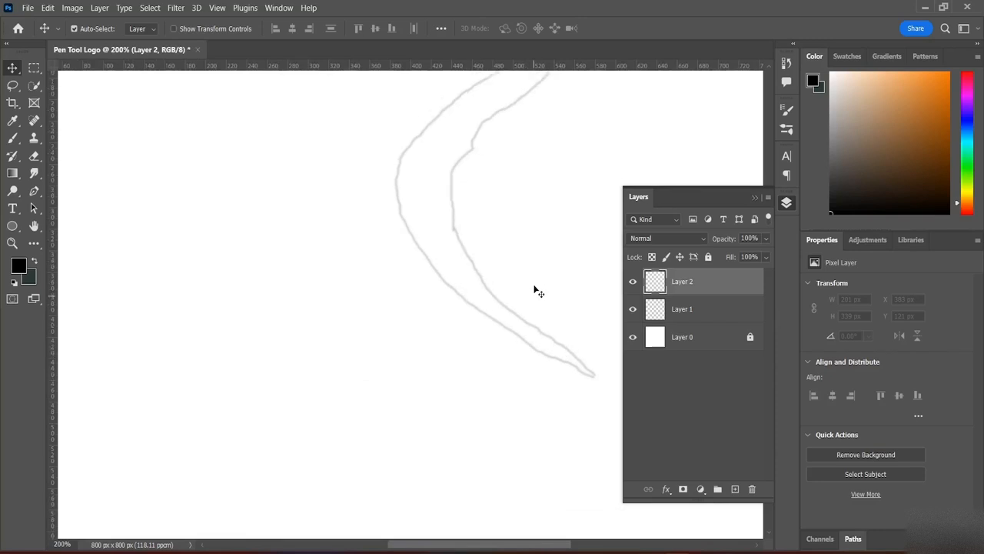
scroll(542, 283, "up", 1)
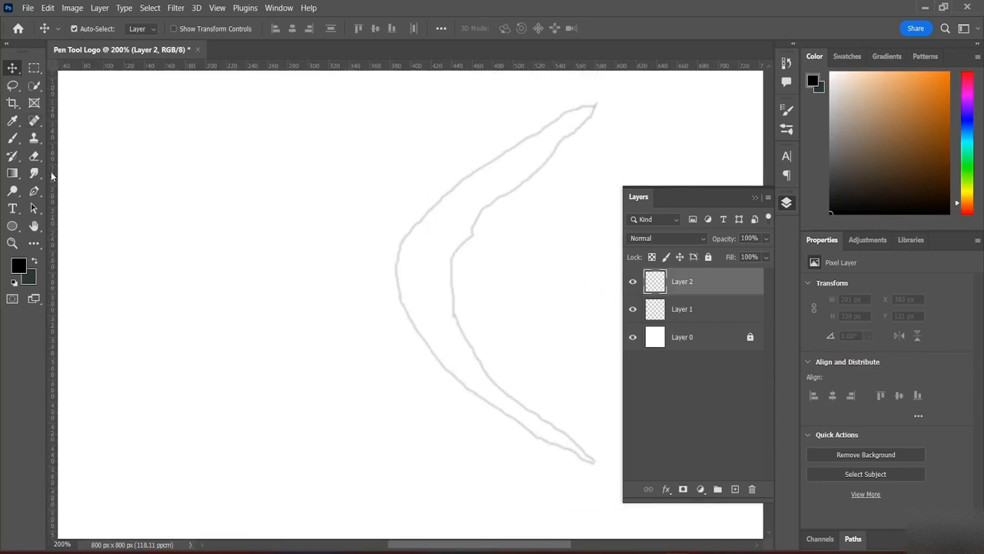
left_click(35, 191)
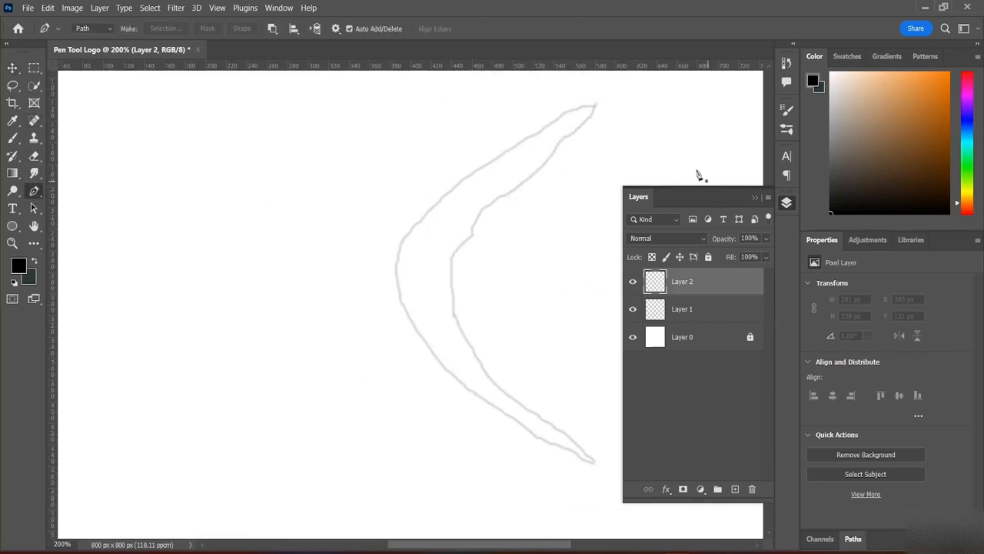
left_click(595, 108)
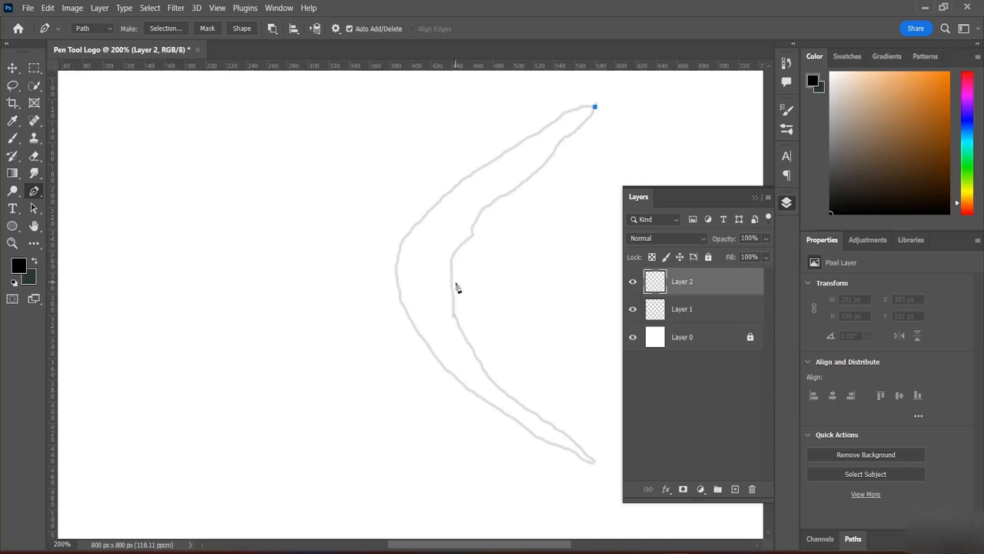
left_click_drag(452, 280, 453, 339)
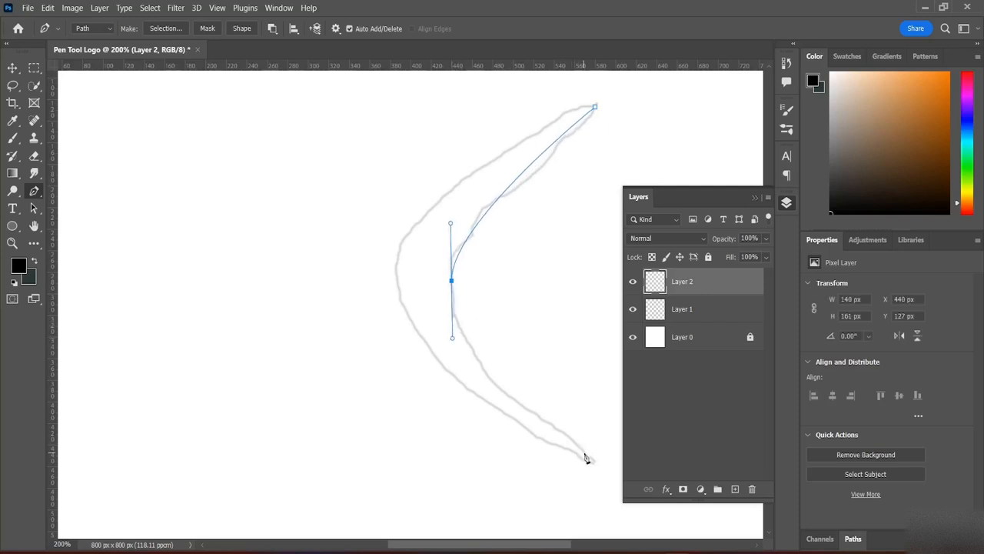
left_click_drag(593, 457, 634, 461)
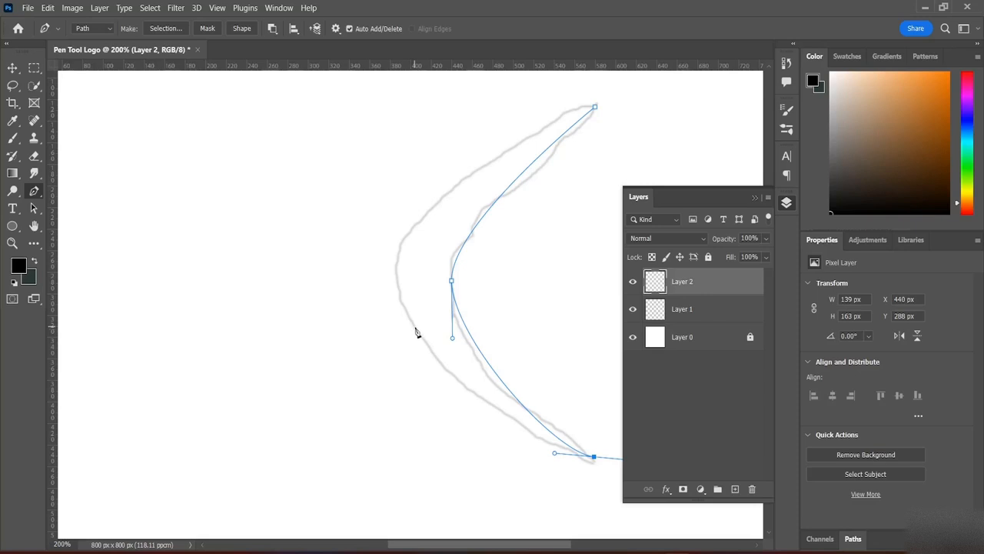
mouse_move(414, 327)
left_mouse_down()
mouse_move(415, 304)
mouse_move(421, 320)
left_mouse_up()
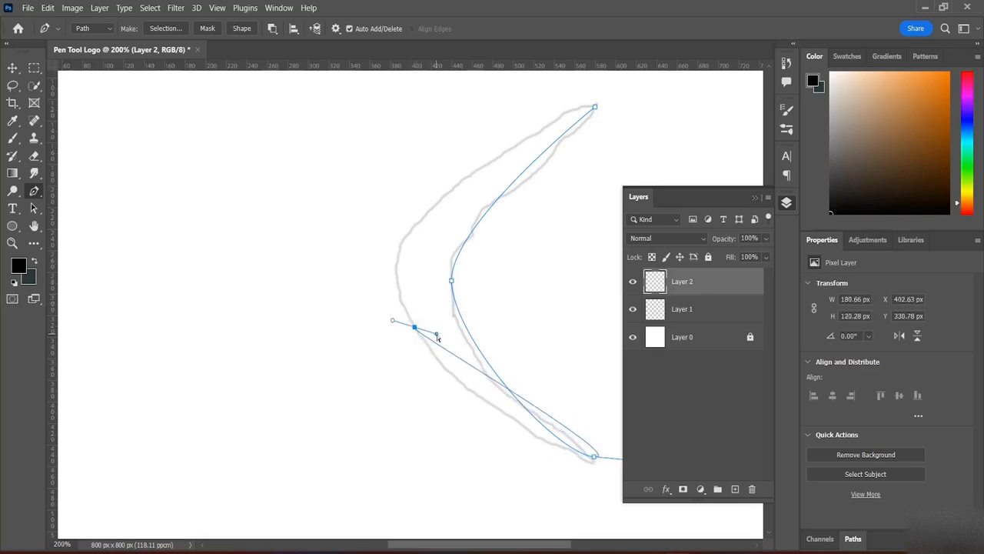
key("ctrl+z")
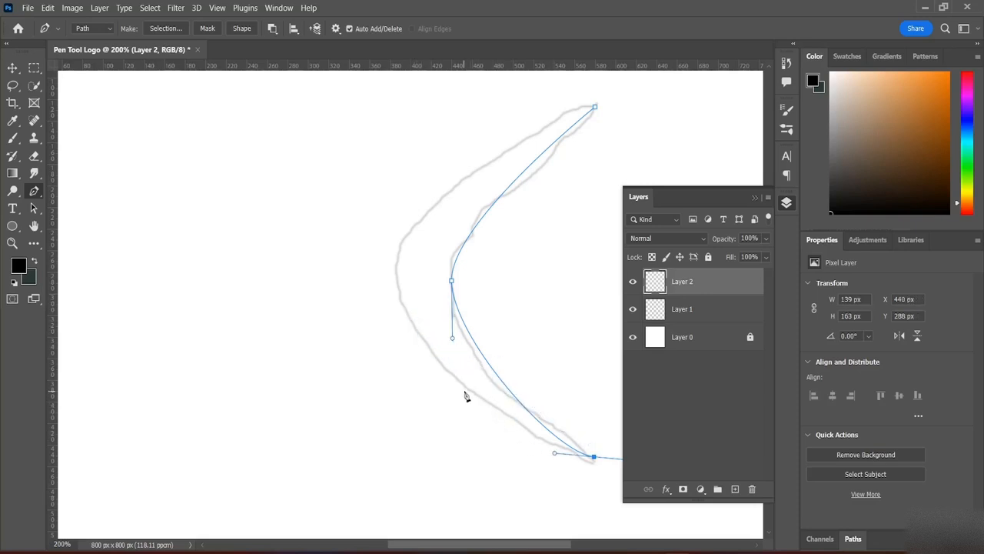
mouse_move(465, 388)
left_mouse_down()
mouse_move(492, 354)
mouse_move(469, 393)
left_mouse_up()
key("ctrl+z")
key("ctrl+z")
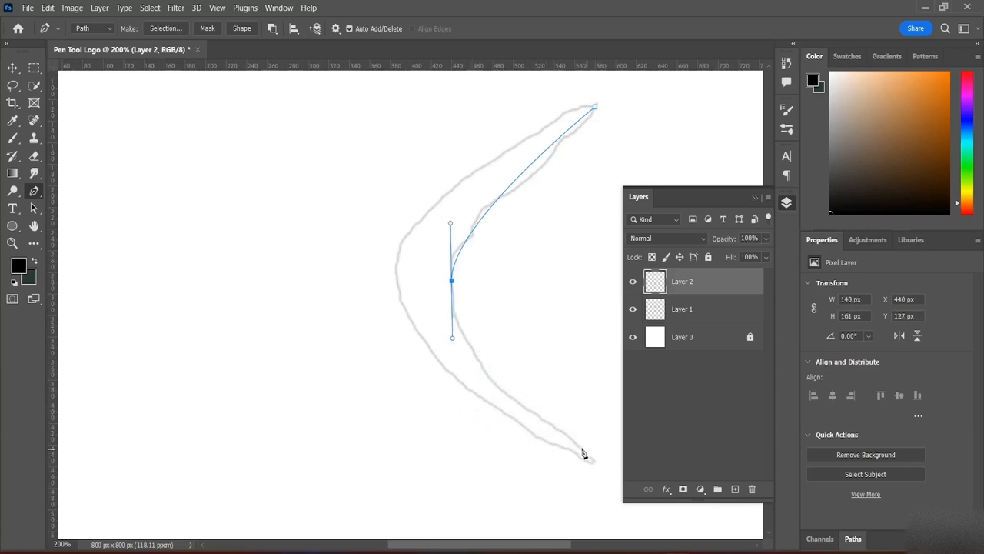
left_click_drag(585, 450, 605, 451)
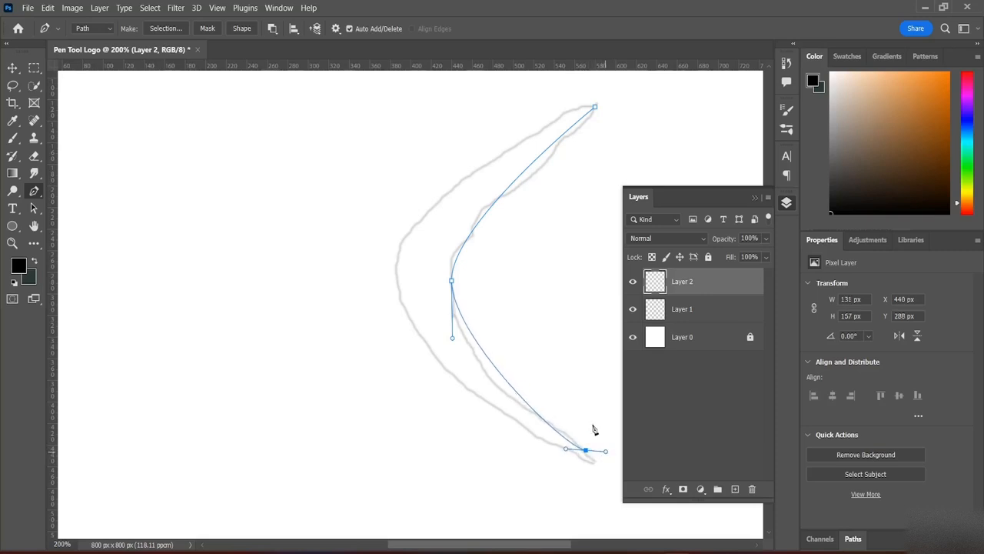
scroll(594, 430, "down", 5)
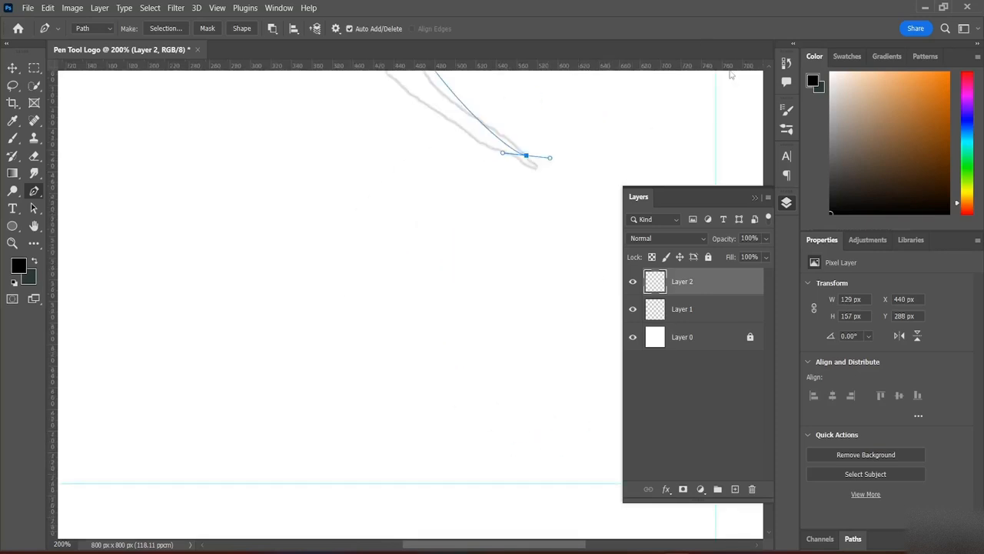
scroll(569, 185, "up", 3)
scroll(542, 208, "up", 2)
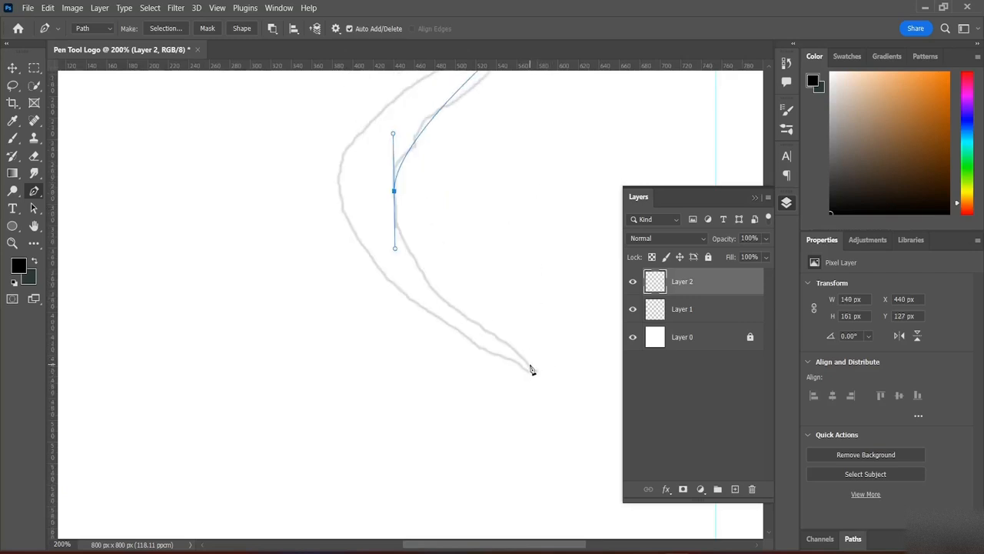
left_click_drag(529, 364, 558, 365)
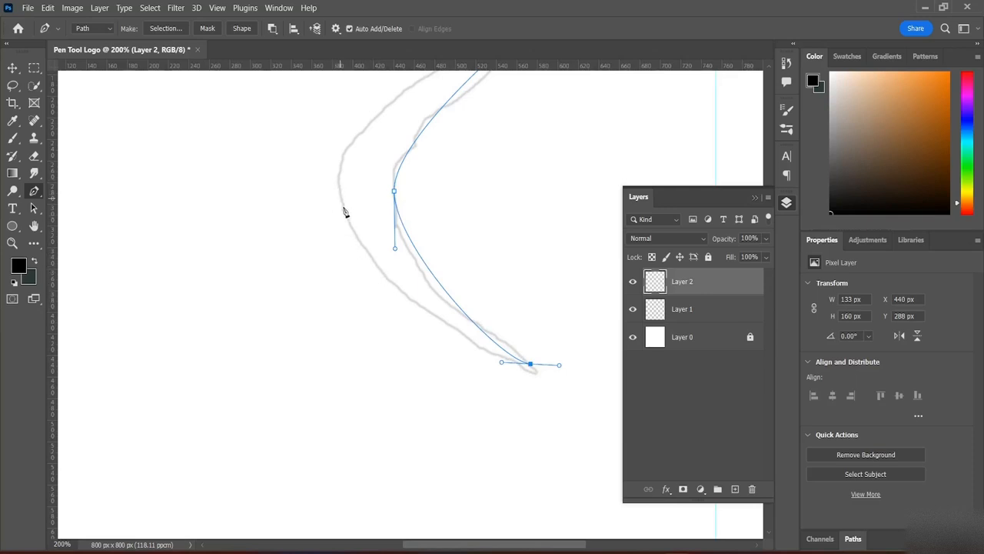
left_click_drag(442, 321, 423, 282)
key("ctrl+z")
key("ctrl+z")
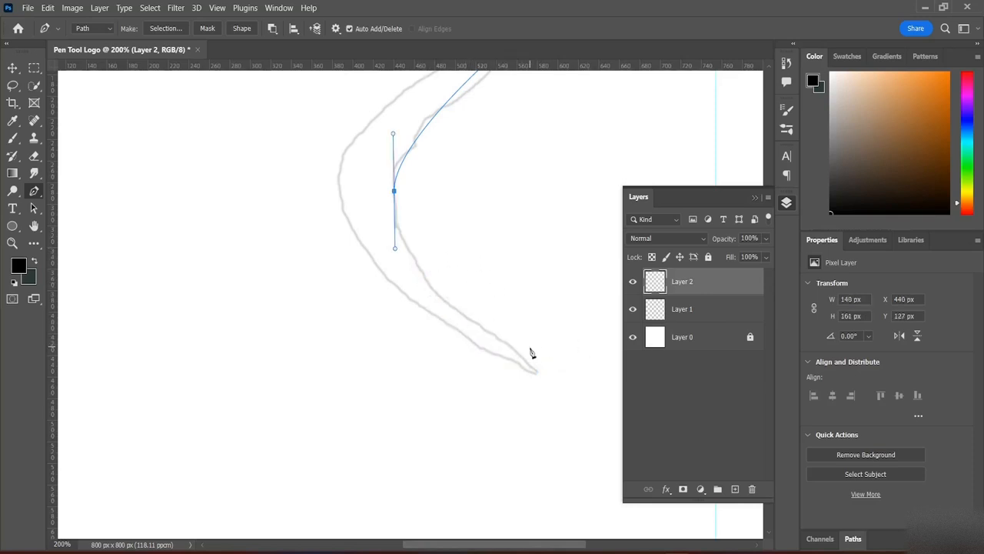
Continue the path with curves to just above the sketch's lower tip and around the outer edge, closing it at the upper tip
left_click_drag(530, 347, 568, 348)
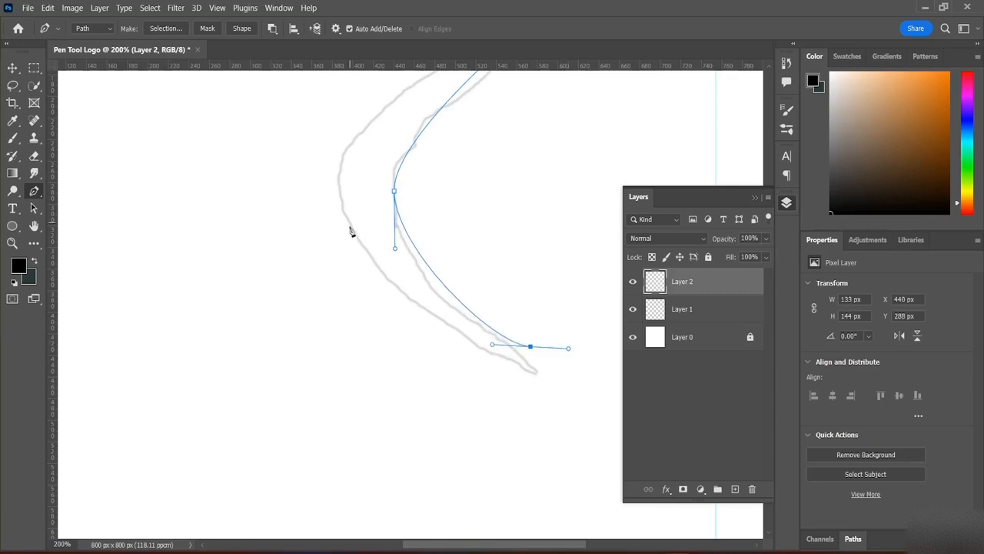
left_click_drag(347, 185, 333, 131)
left_click_drag(536, 143, 582, 139)
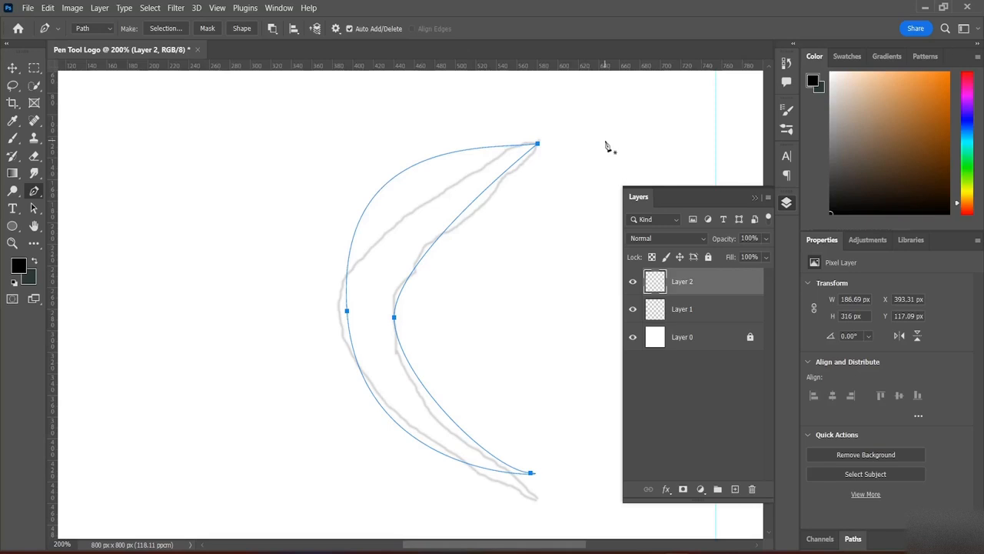
Reshape the crescent path's middle inner anchor with the Convert Point tool, pulling out long near-vertical handles that round the inner edge
right_click(36, 193)
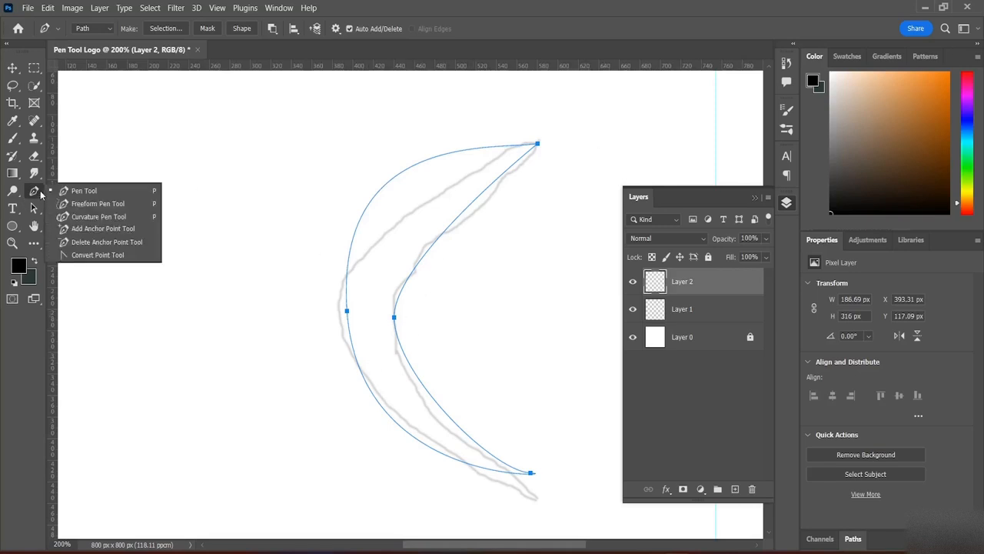
left_click(97, 255)
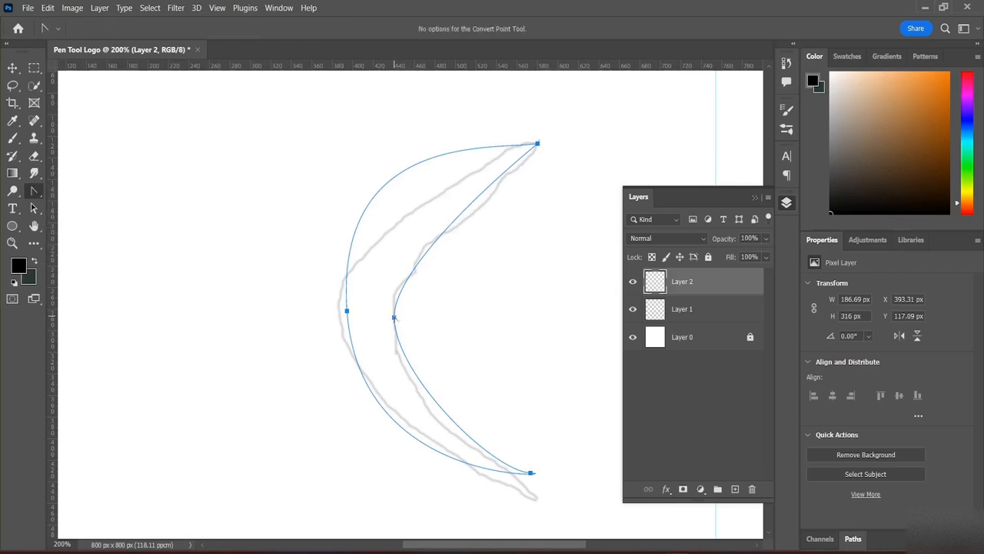
left_click_drag(394, 317, 389, 456)
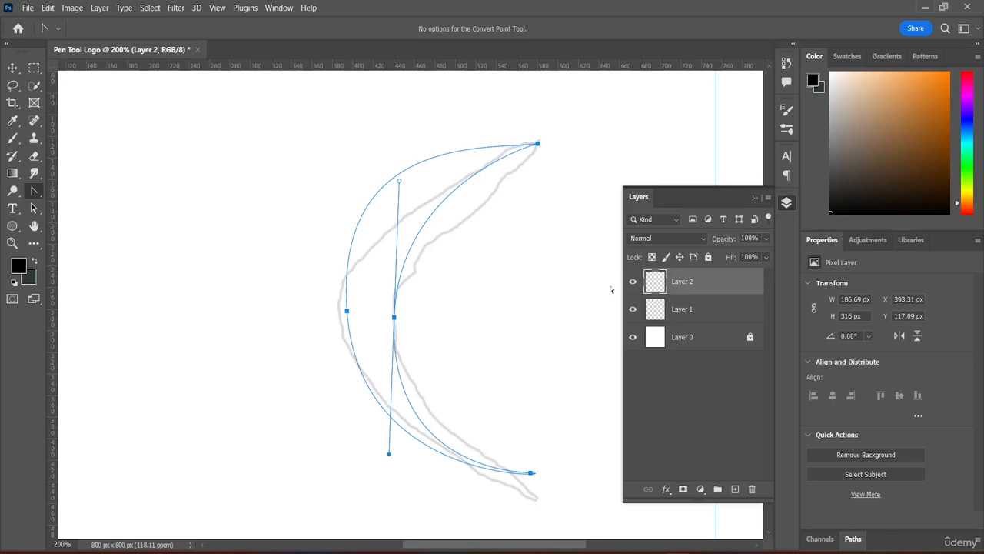
Try to fill the path on Layer 2 with the foreground color using the Pen tool, and undo the fill
right_click(34, 192)
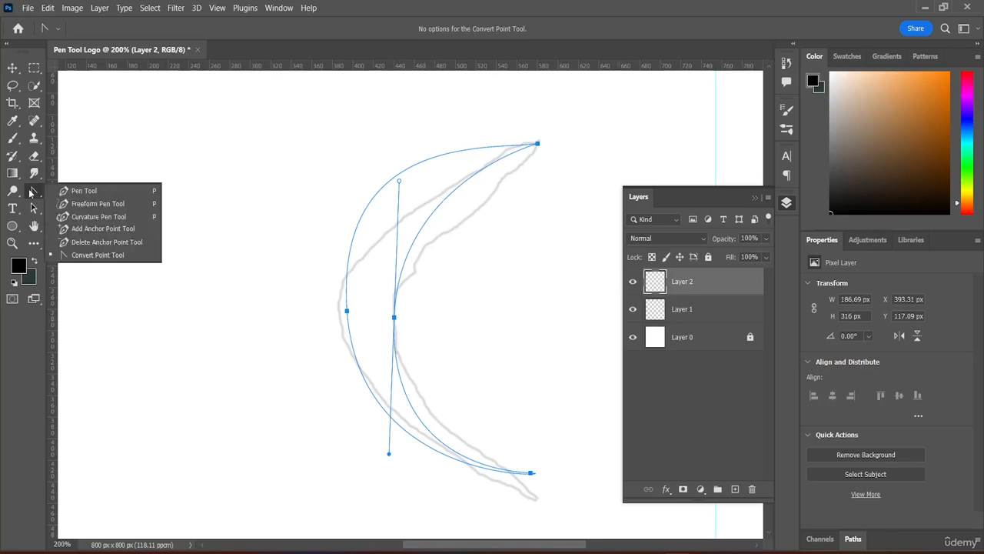
left_click(87, 193)
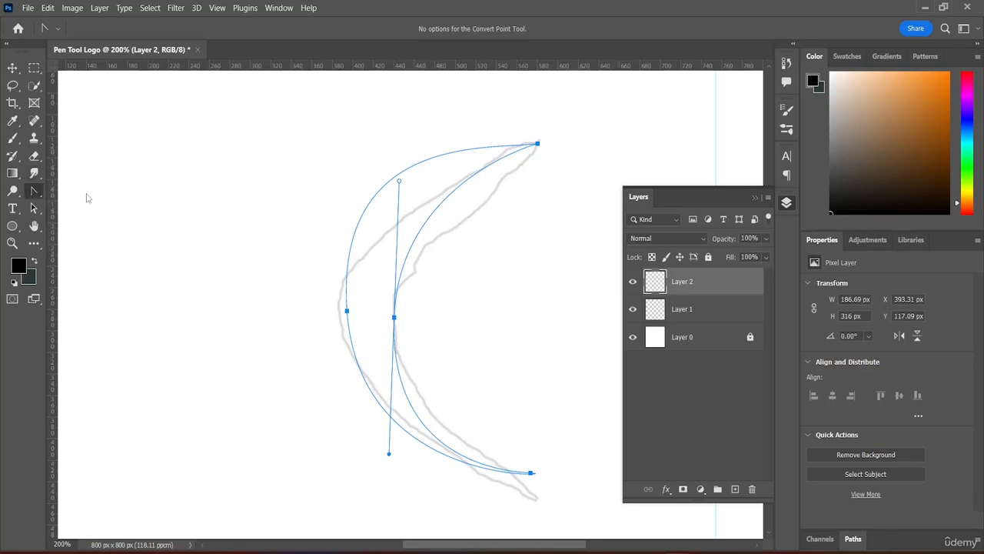
right_click(416, 197)
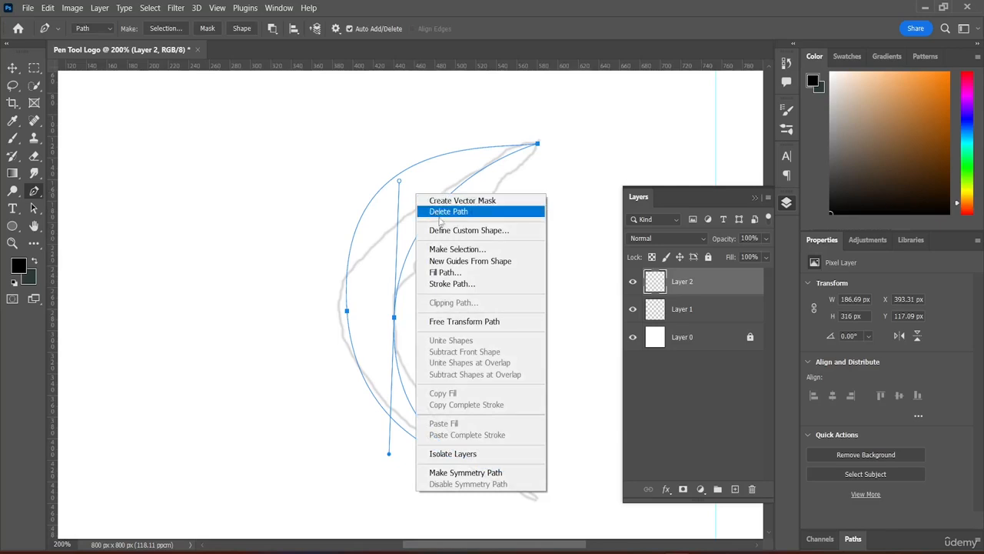
left_click(444, 274)
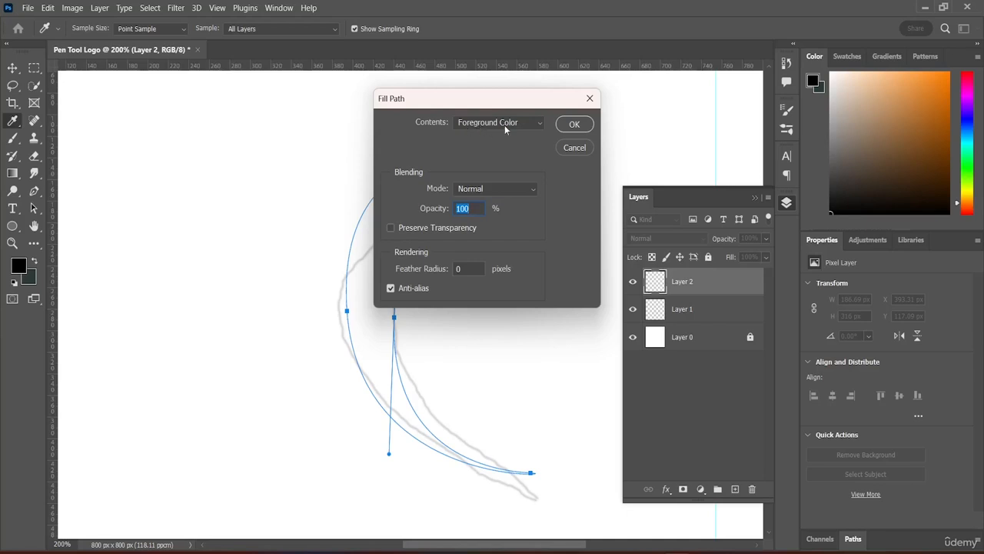
left_click(581, 124)
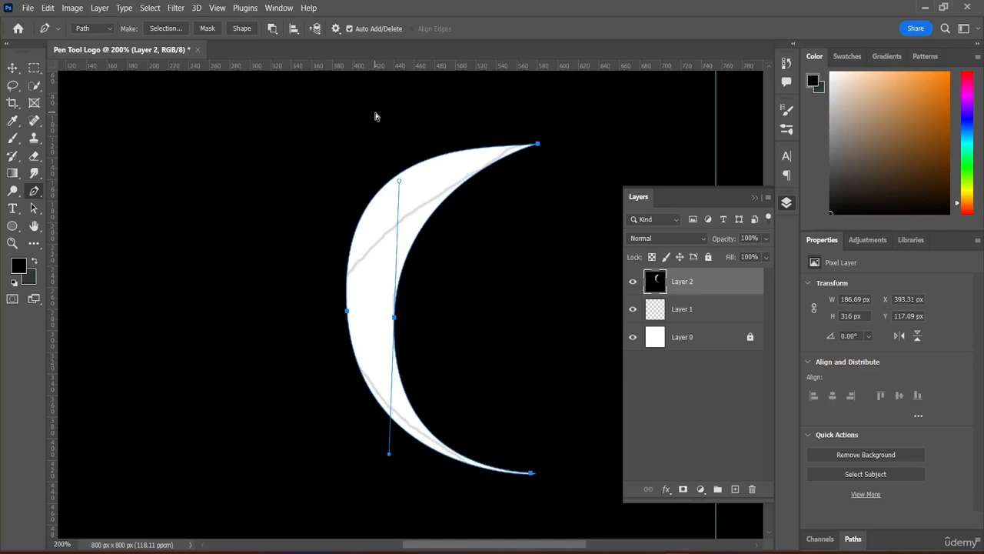
key("ctrl+z")
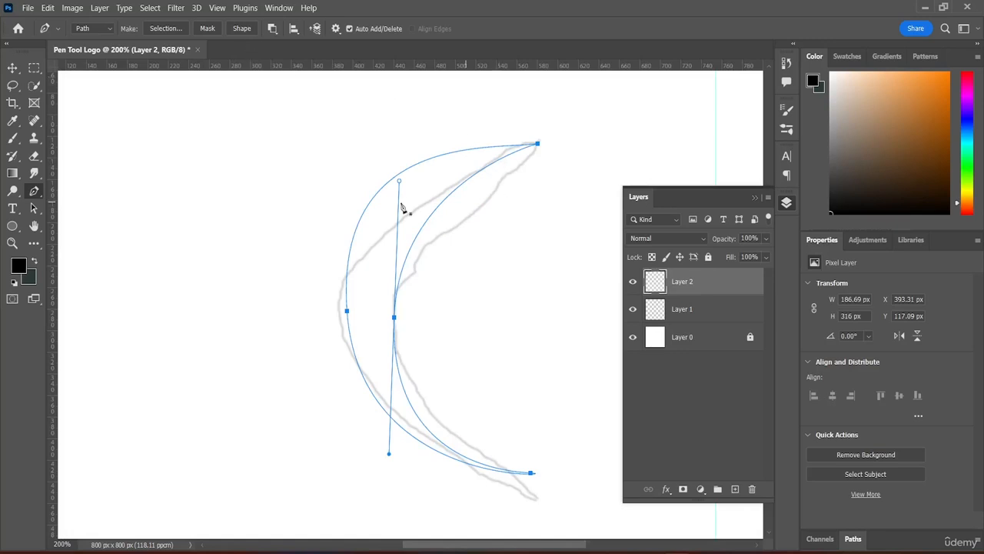
Change the path operation to Combine Shapes and fill the crescent path with the foreground color at 100% opacity
right_click(428, 185)
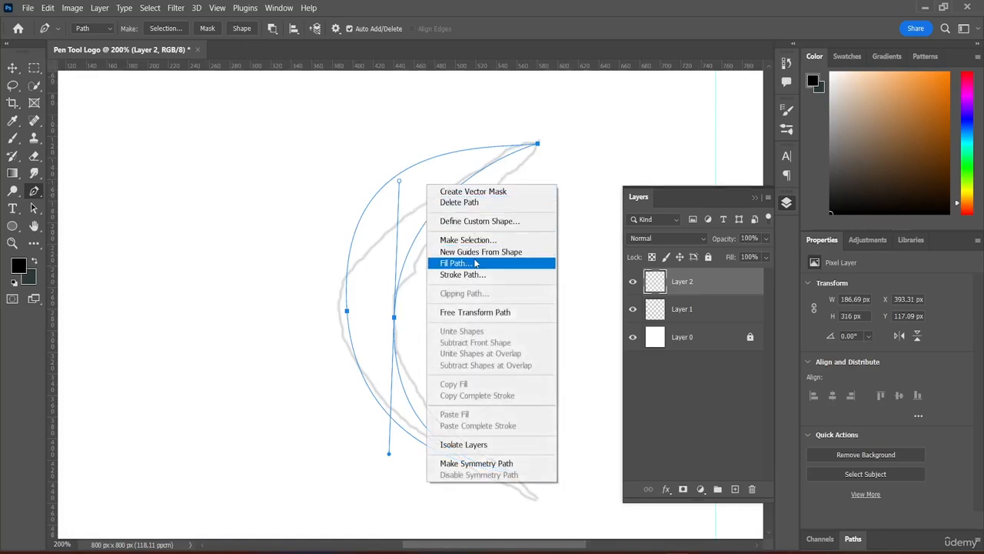
left_click(273, 31)
left_click(273, 30)
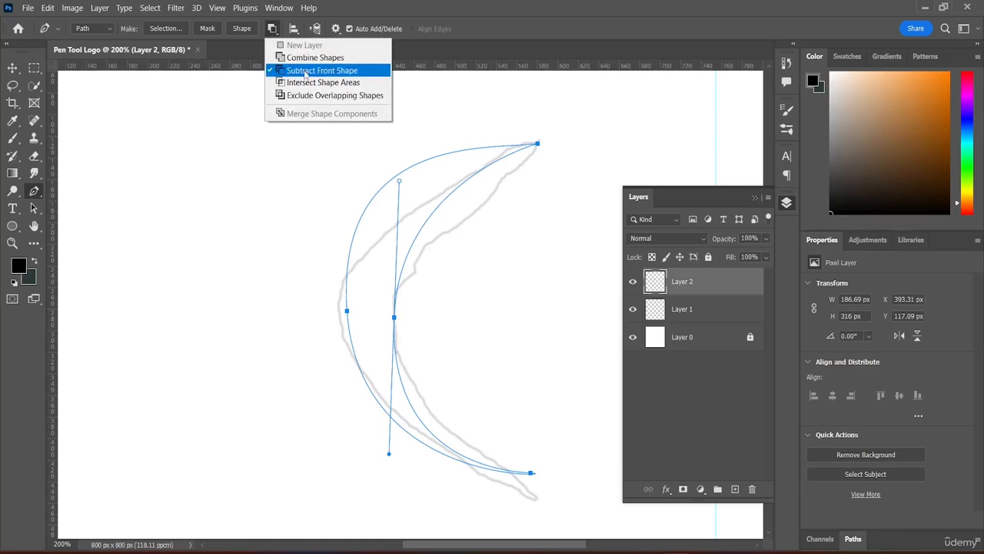
left_click(301, 58)
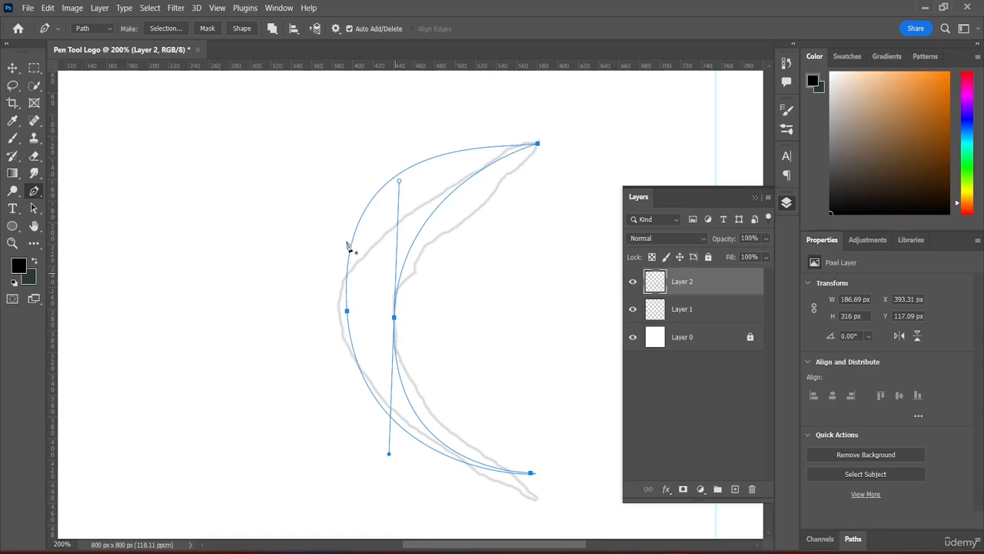
right_click(432, 203)
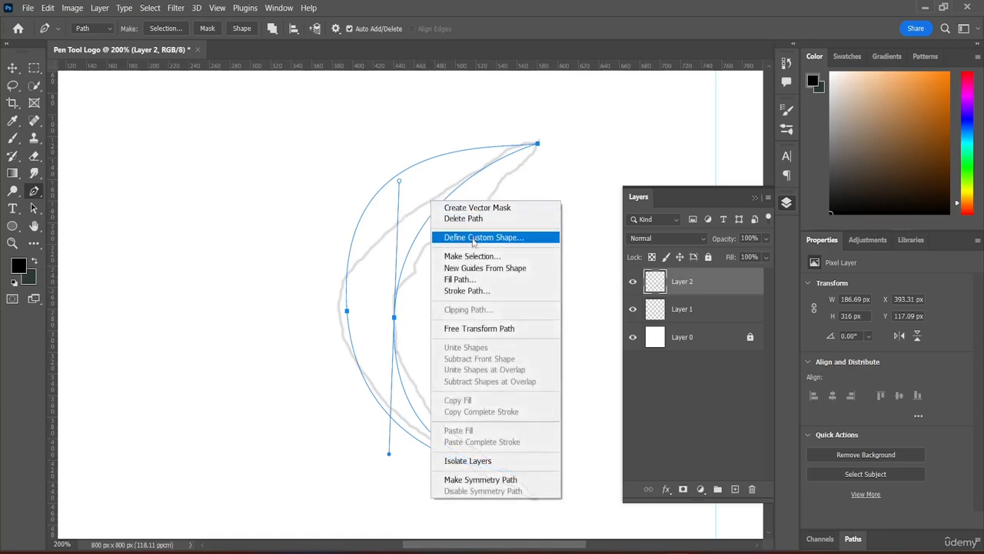
left_click(467, 280)
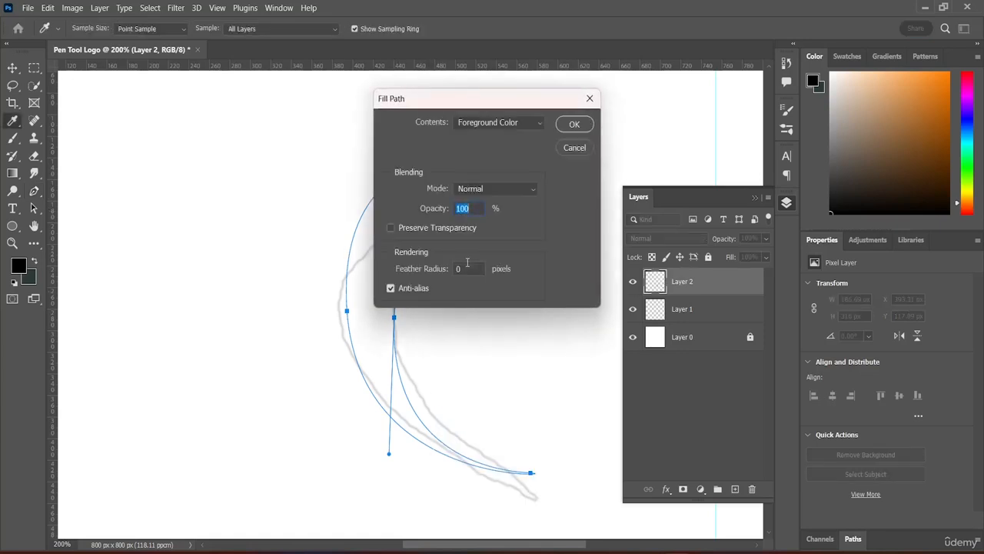
left_click(574, 124)
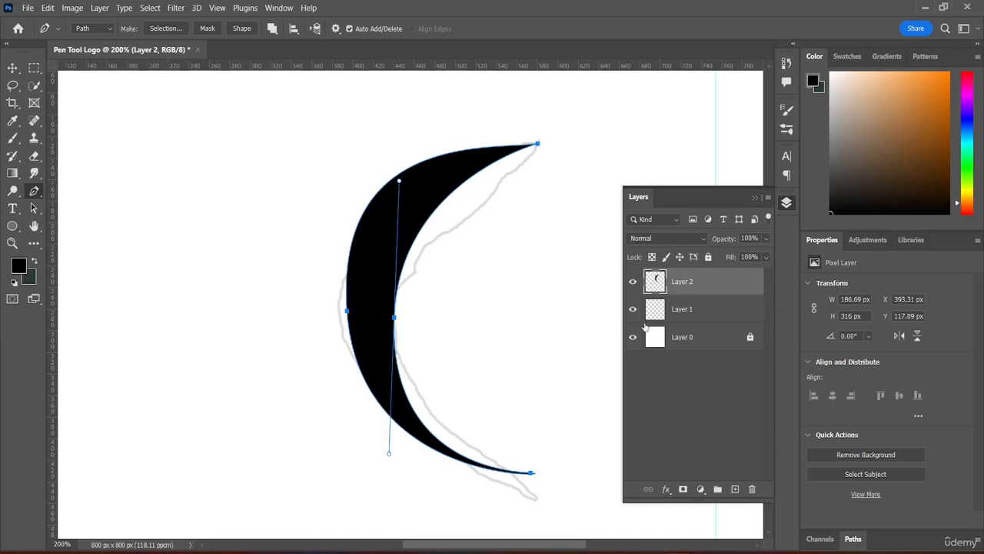
Remove the path outline and the crescent sketch layer, and select Layer 2 with the filled crescent
left_click(670, 315)
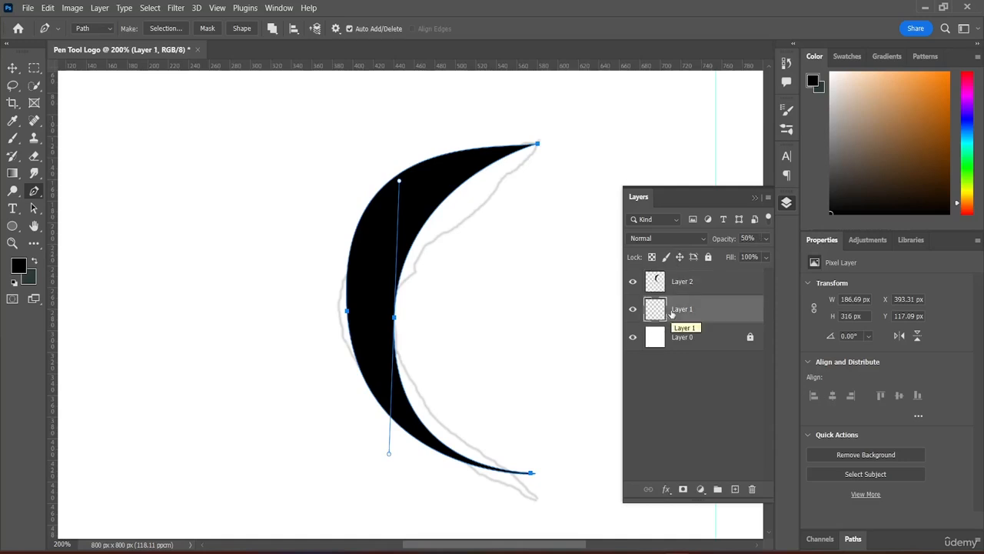
key("Return")
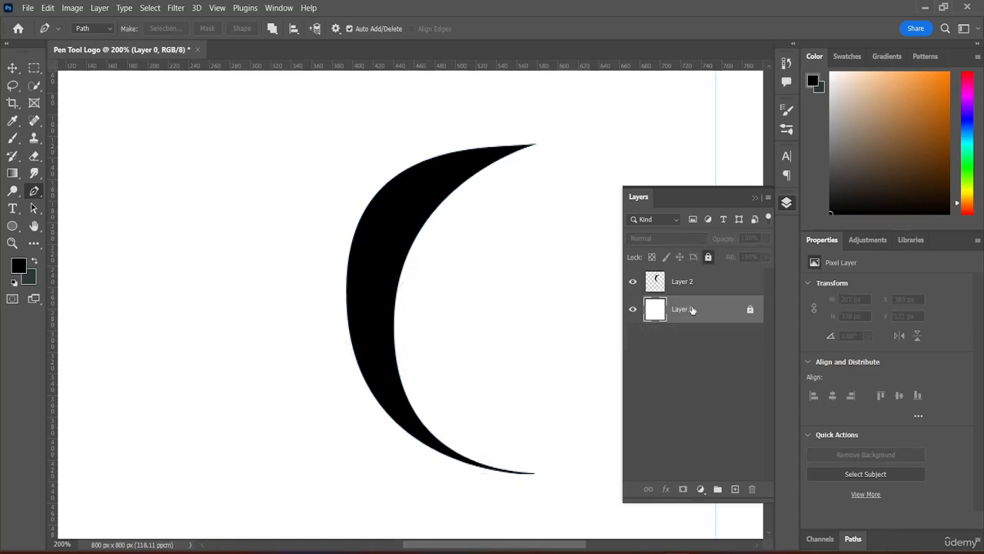
right_click(430, 187)
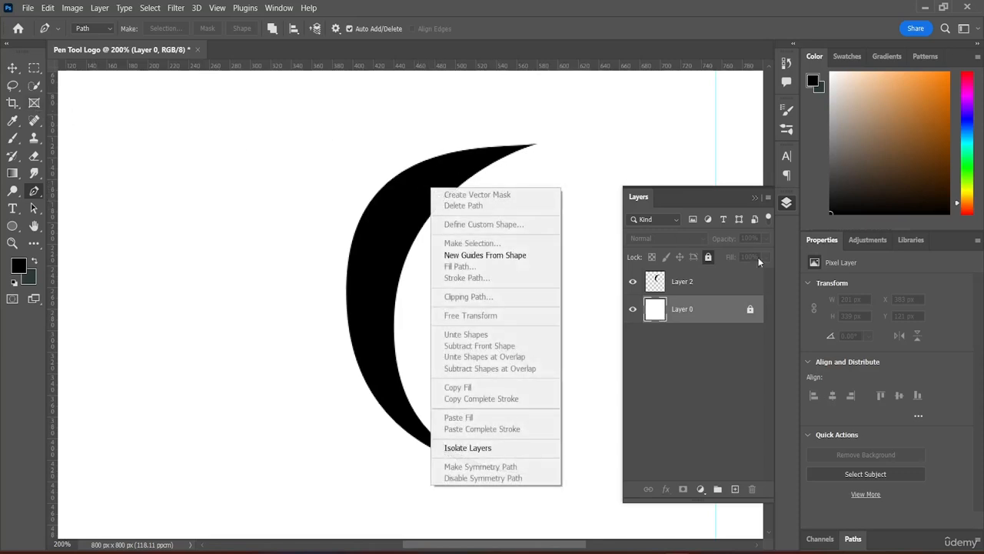
left_click(690, 283)
left_click(690, 283)
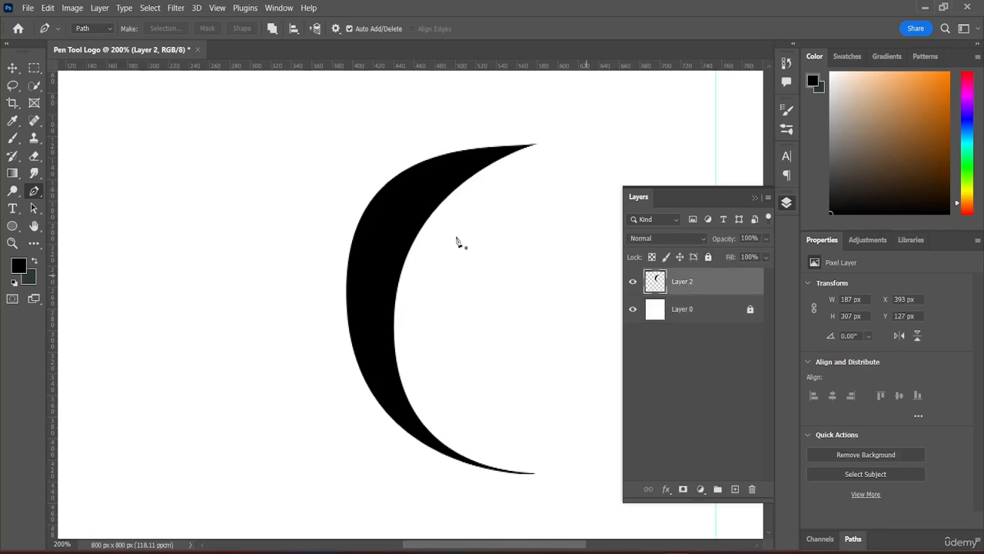
right_click(400, 208)
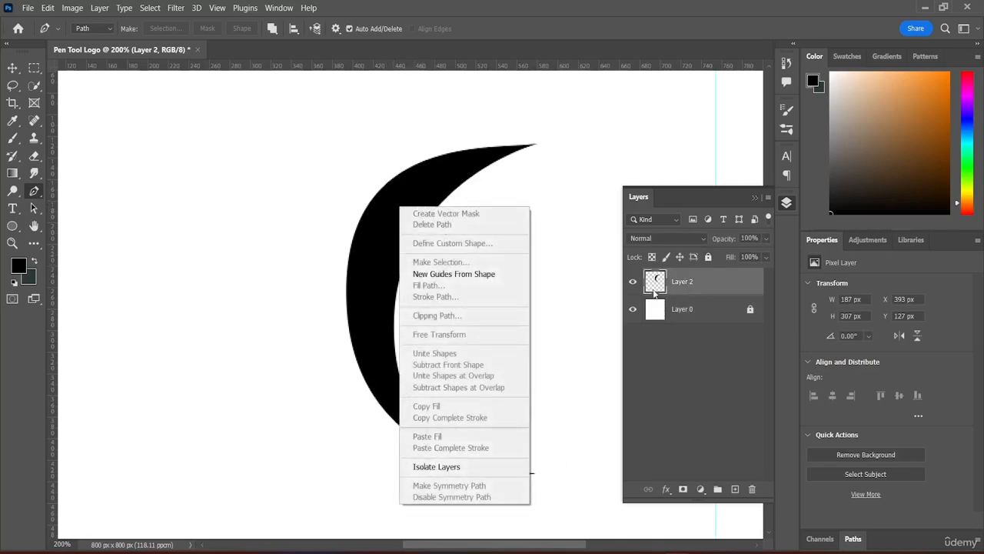
left_click(441, 182)
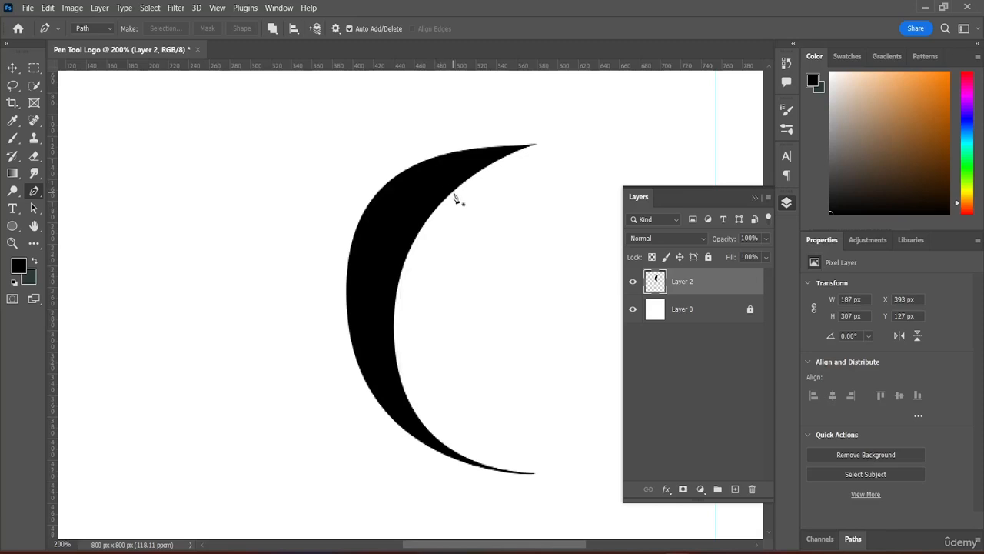
right_click(435, 202)
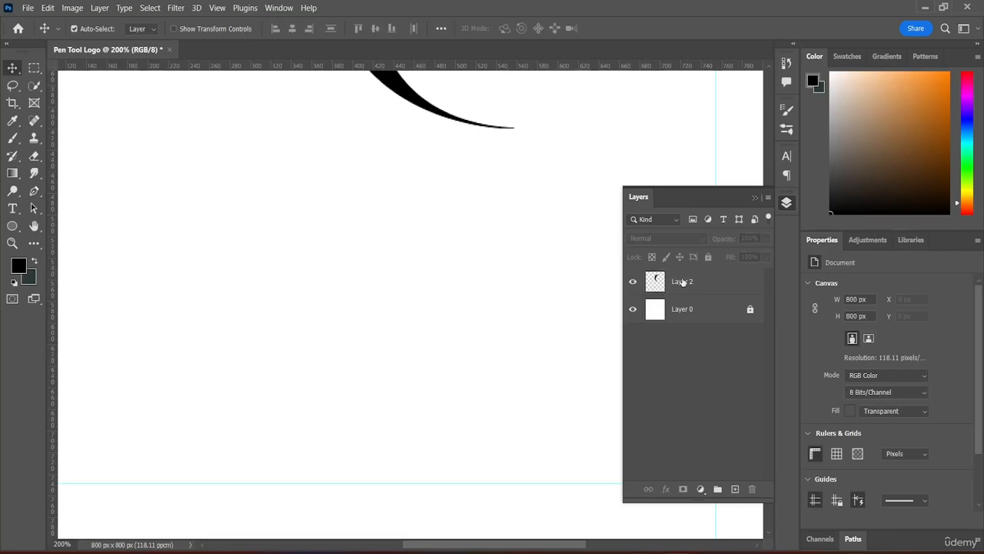
Move the filled crescent to about X 373, Y 114 px and place a duplicate beside it at about X 467, Y 124 px
scroll(523, 184, "up", 5)
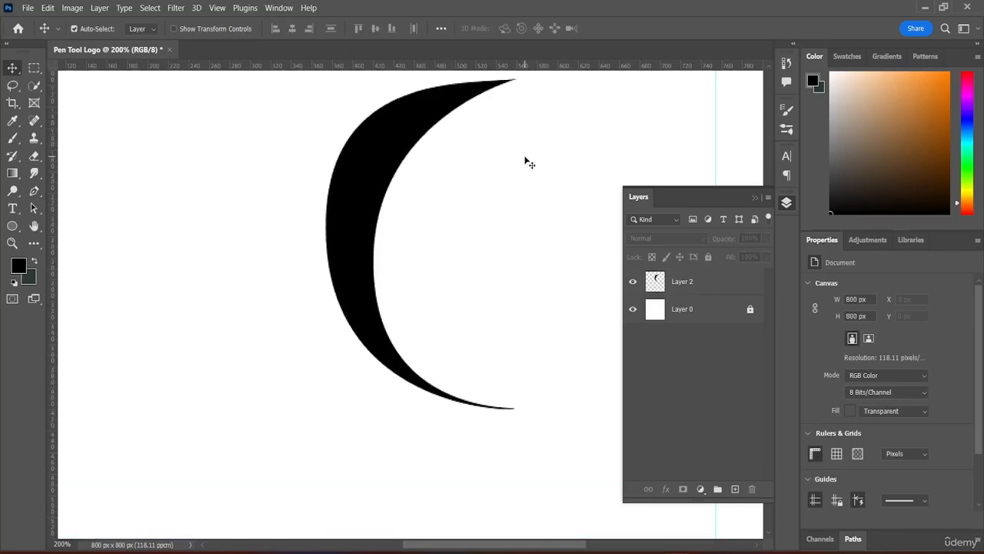
scroll(529, 163, "up", 2)
left_click_drag(382, 219, 385, 208)
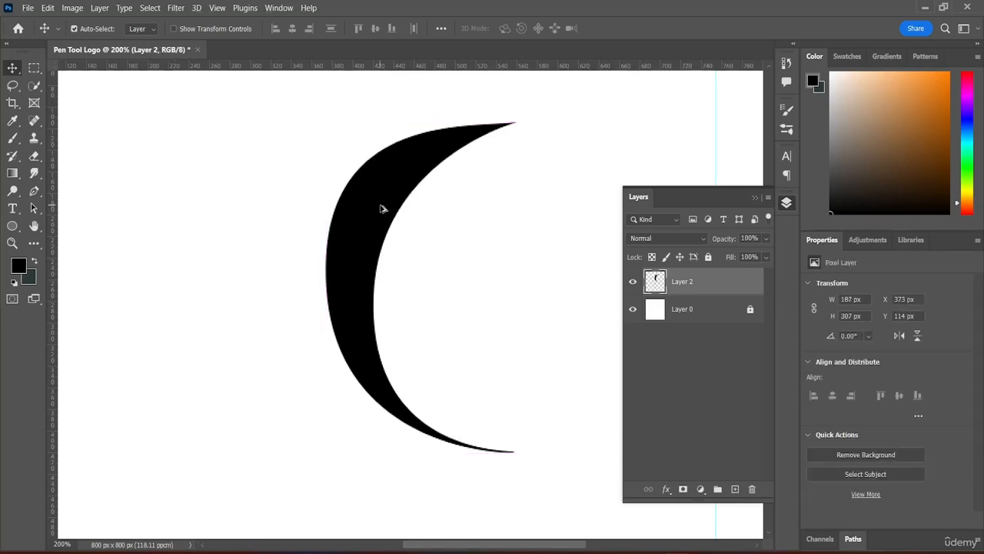
left_click_drag(380, 208, 480, 220)
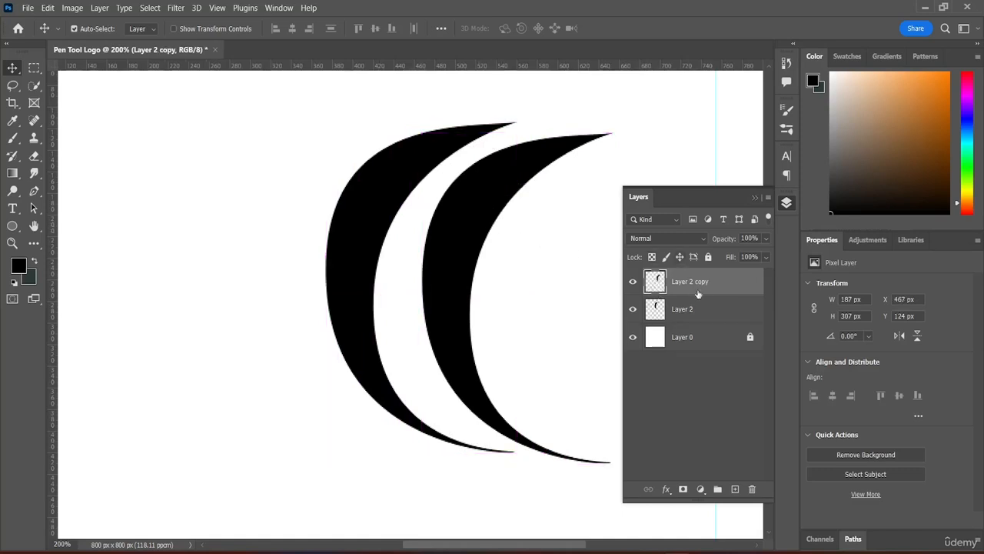
right_click(457, 256)
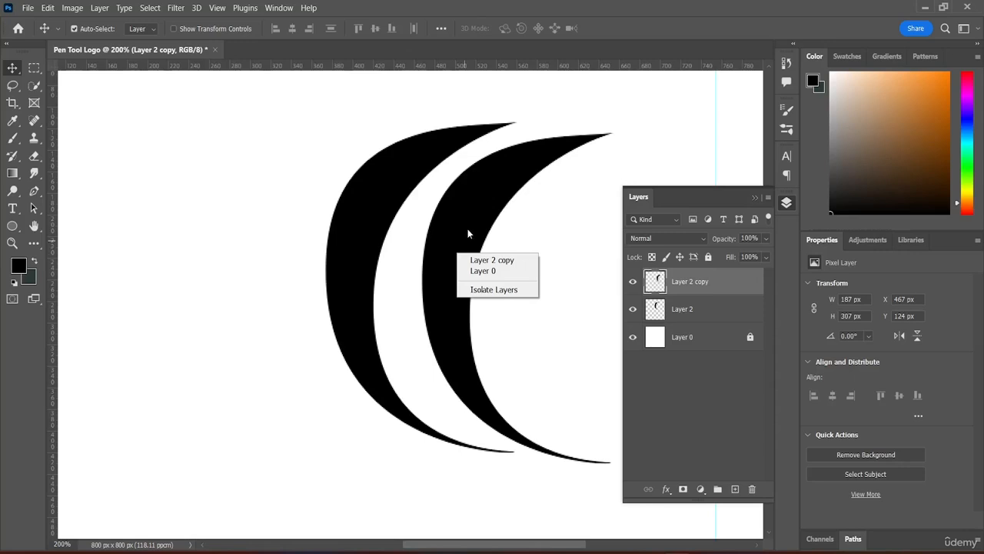
left_click(476, 224)
right_click(694, 272)
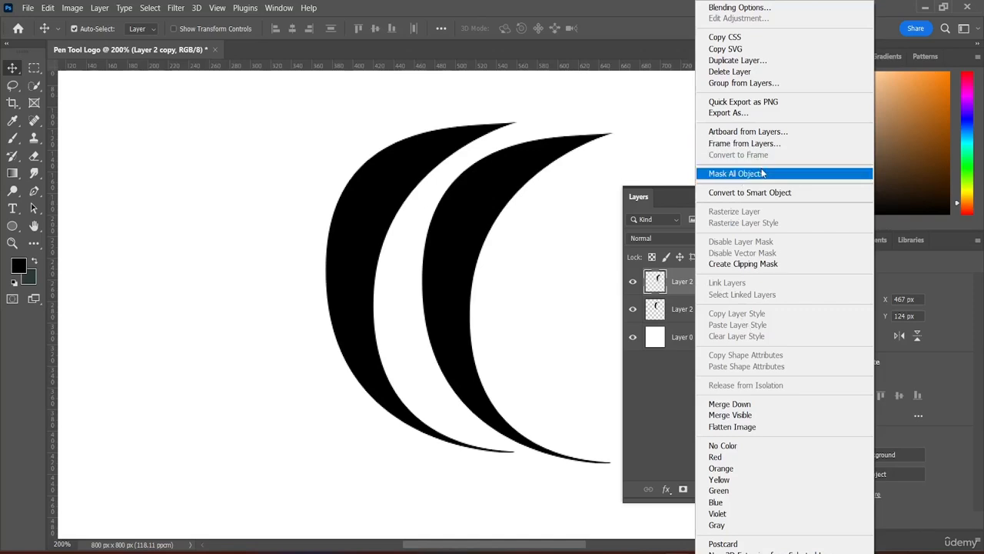
left_click(496, 195)
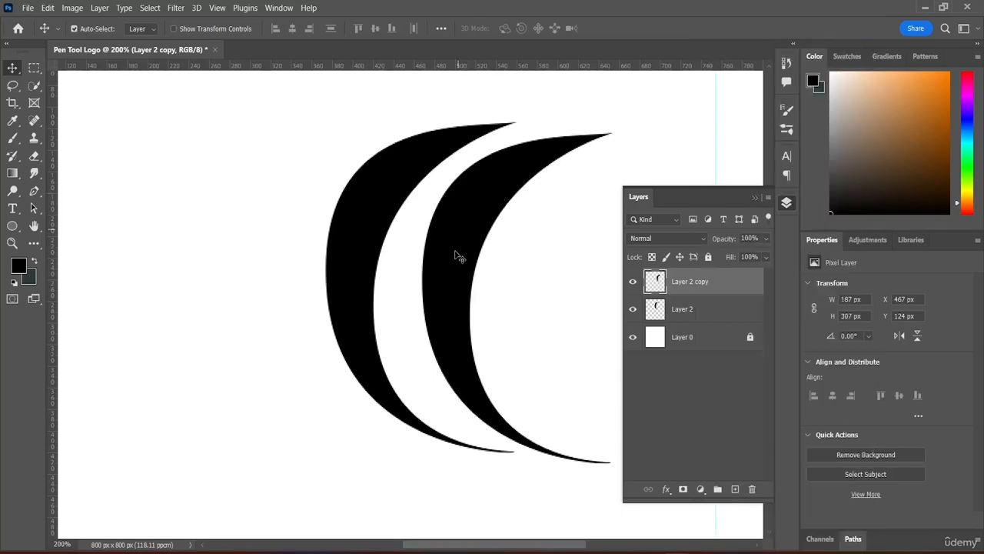
Flip the duplicate crescent horizontally and place it below the original at about X 450, Y 322 px
right_click(444, 331)
left_click(451, 307)
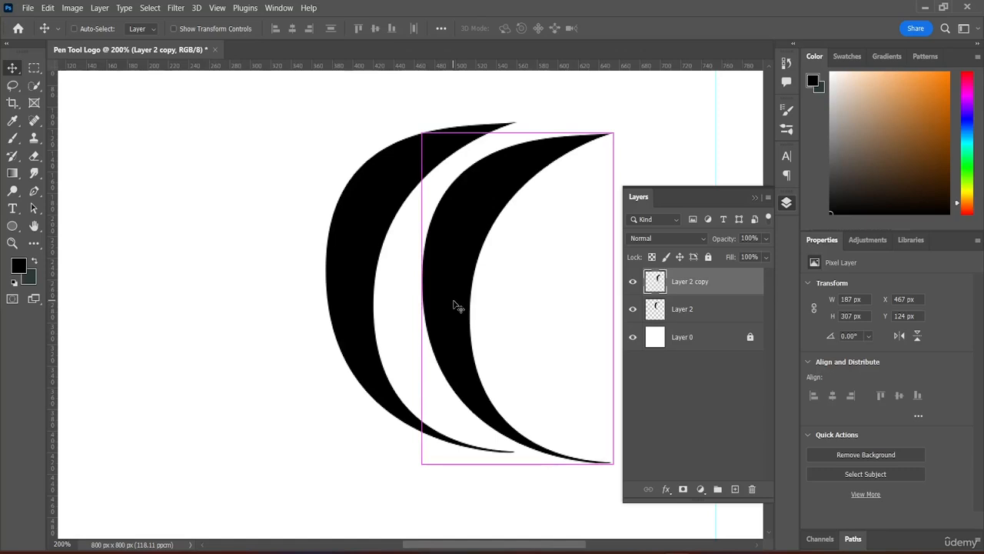
key("ctrl+t")
right_click(454, 306)
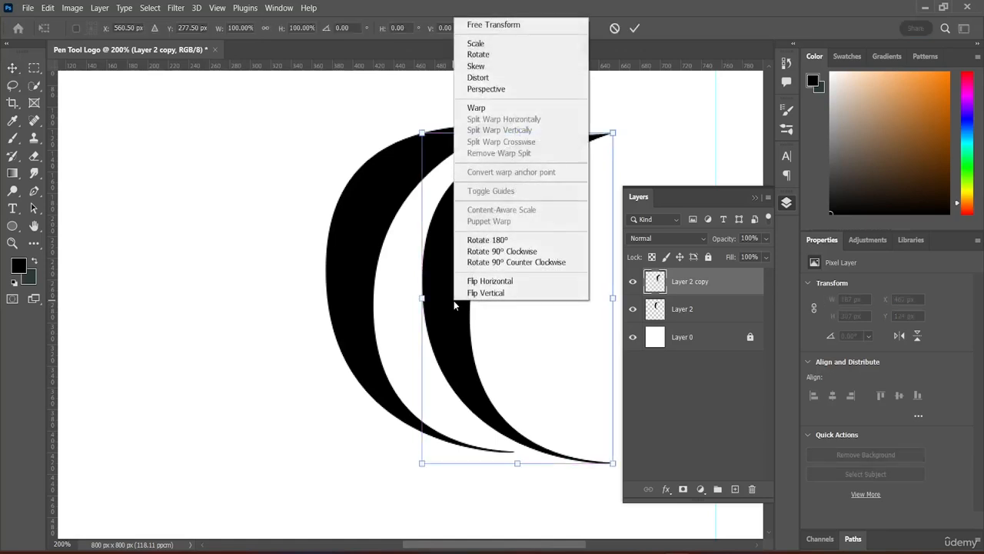
left_click(501, 281)
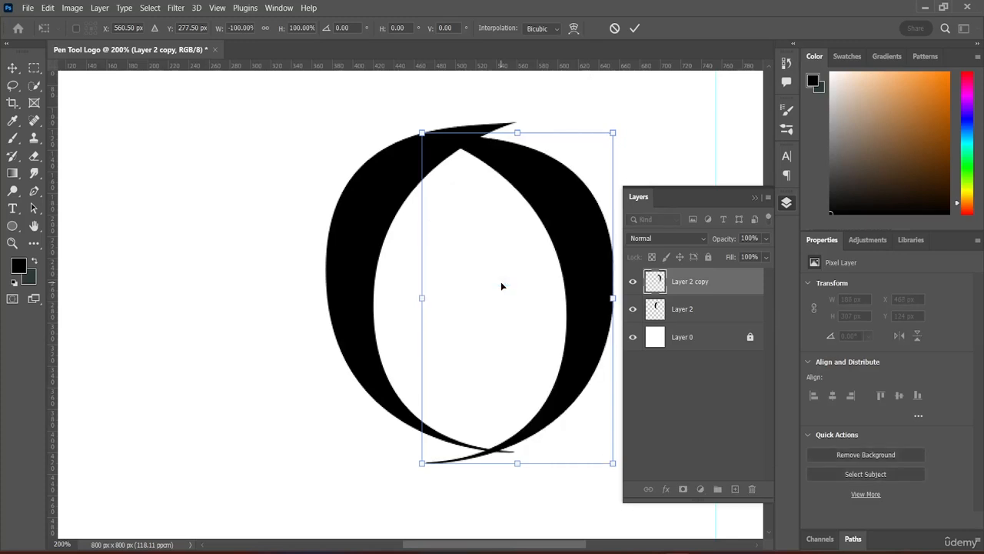
mouse_move(581, 264)
left_mouse_down()
mouse_move(594, 370)
mouse_move(564, 477)
mouse_move(568, 467)
left_mouse_up()
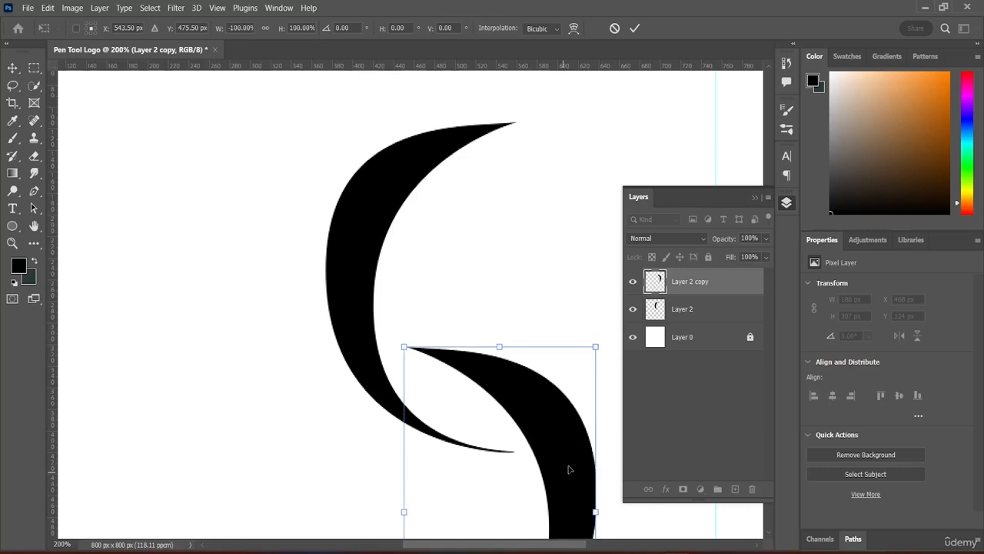
scroll(543, 221, "down", 3)
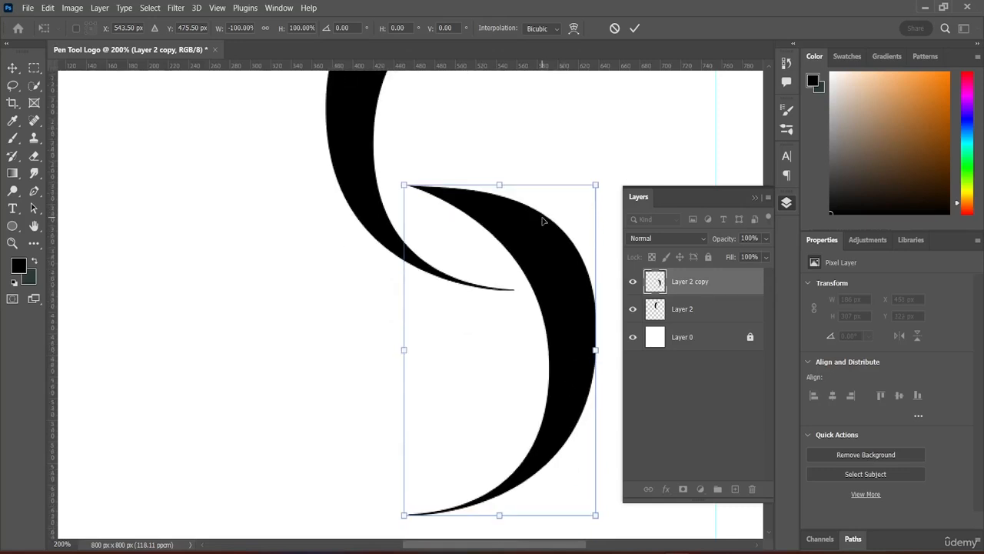
left_click(635, 28)
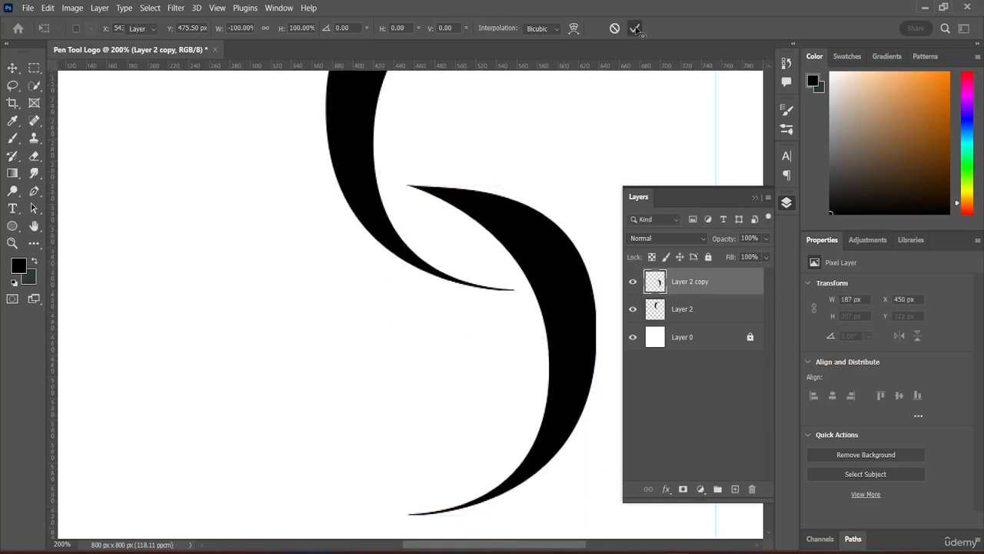
Move the upper crescent to about X 263, Y 115 px and the lower one to about X 357, Y 318 px
key("ctrl+1")
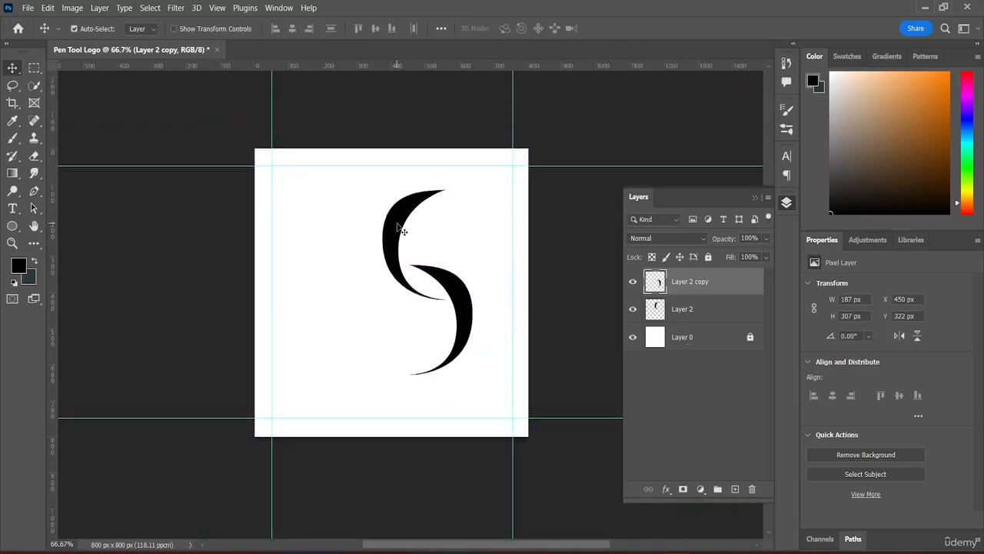
left_click_drag(400, 231, 360, 227)
left_click_drag(468, 308, 436, 307)
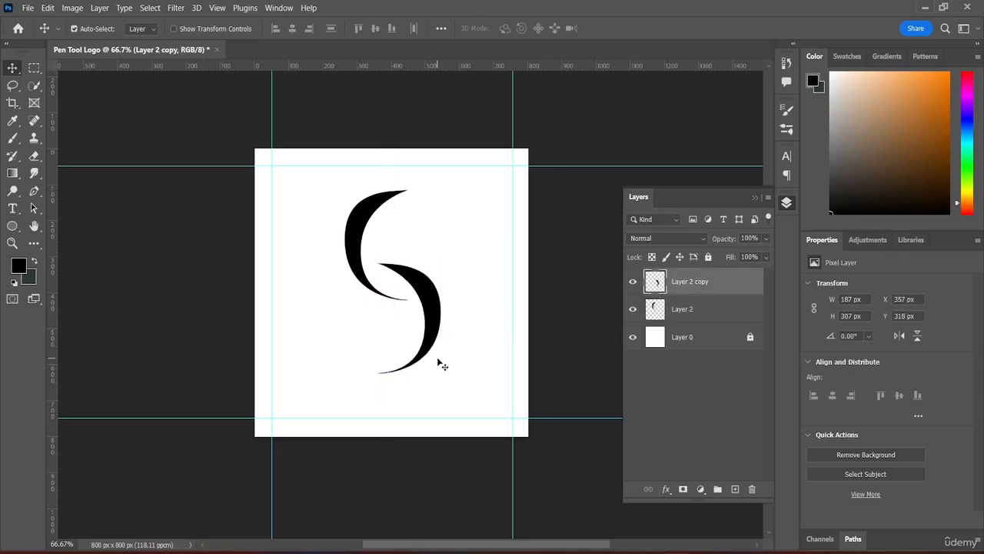
Rotate the lower crescent on Layer 2 copy by 30° clockwise
key("ctrl+t")
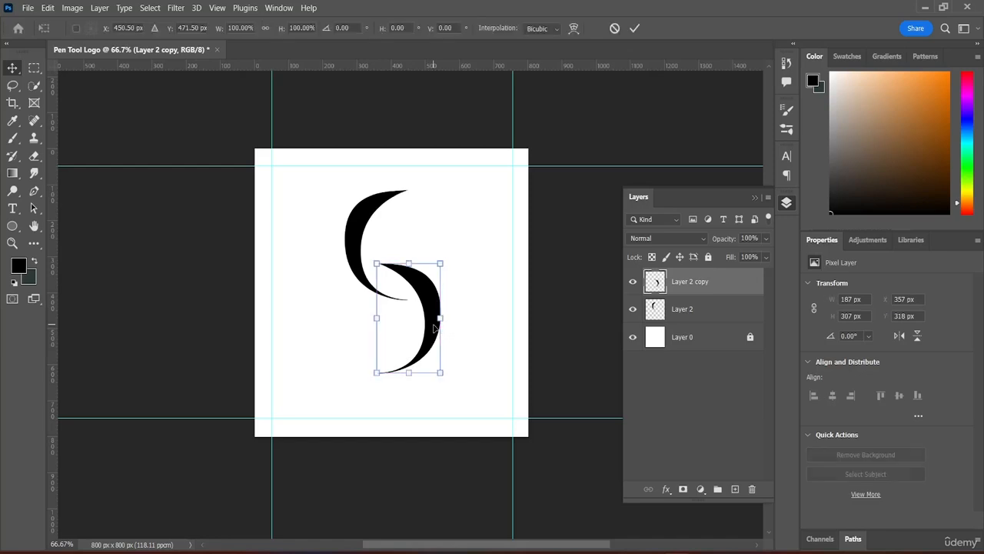
left_click_drag(443, 388, 401, 374)
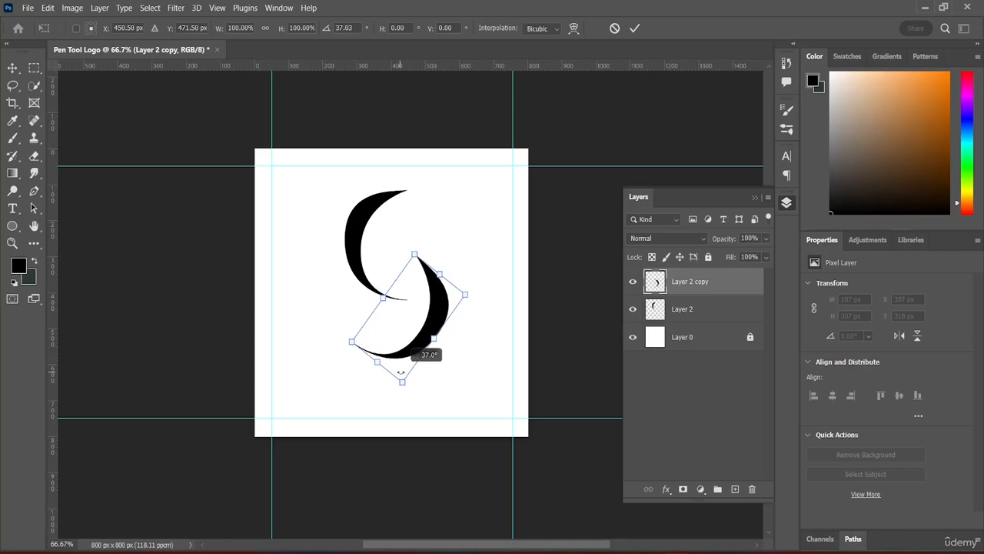
left_click_drag(401, 374, 401, 374)
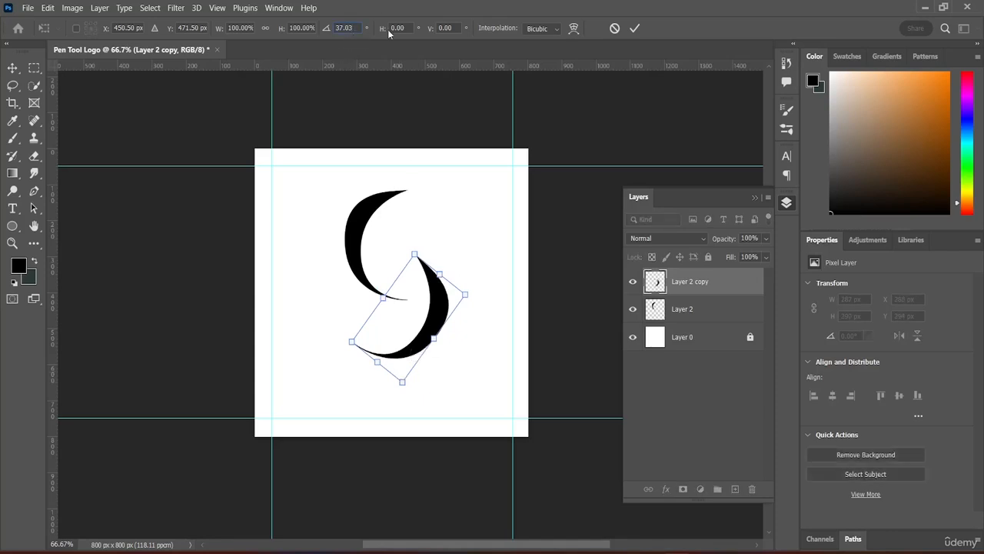
key("BackSpace")
key("BackSpace")
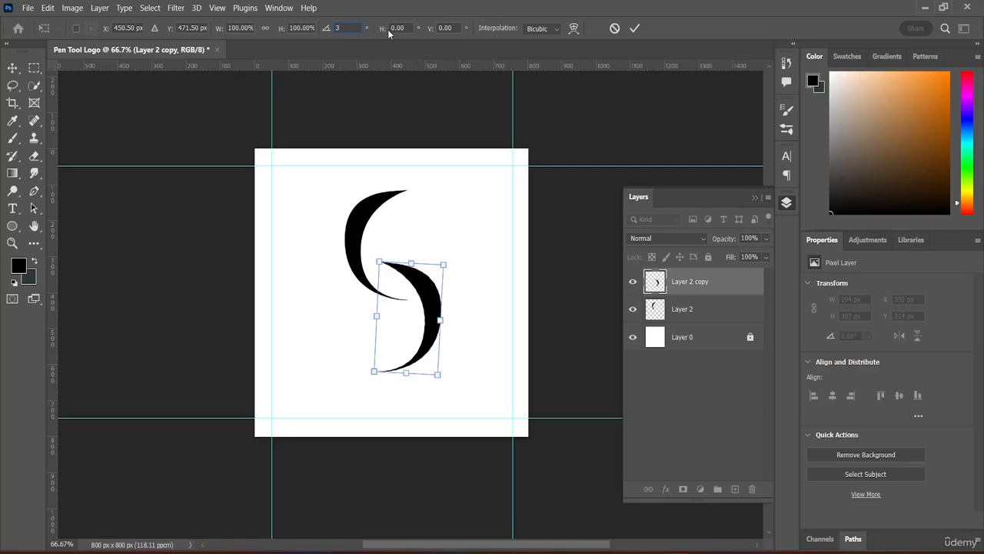
type("0")
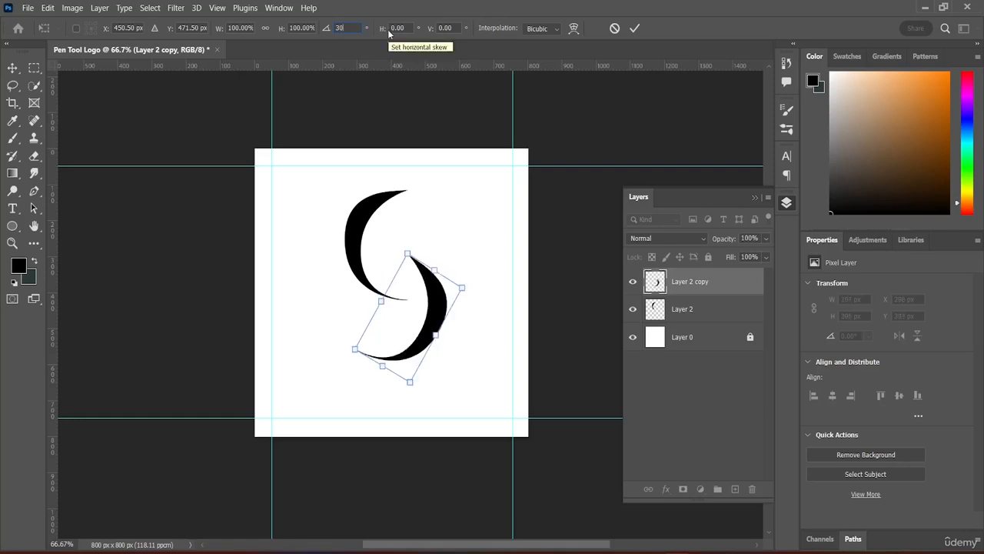
key("Return")
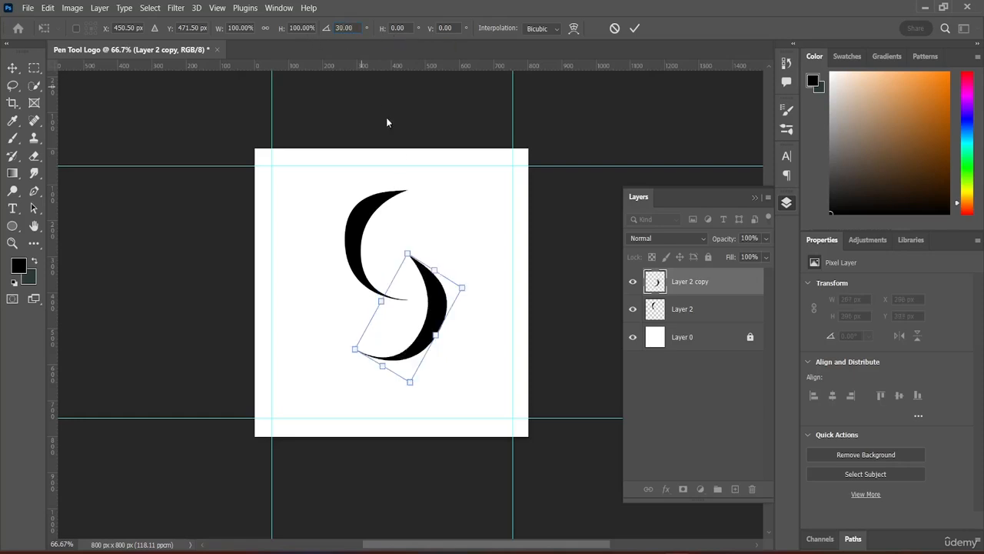
left_click(632, 29)
Rotate the upper crescent on Layer 2 about 13° clockwise and move it to about X 343, Y 129 px
left_click(373, 229)
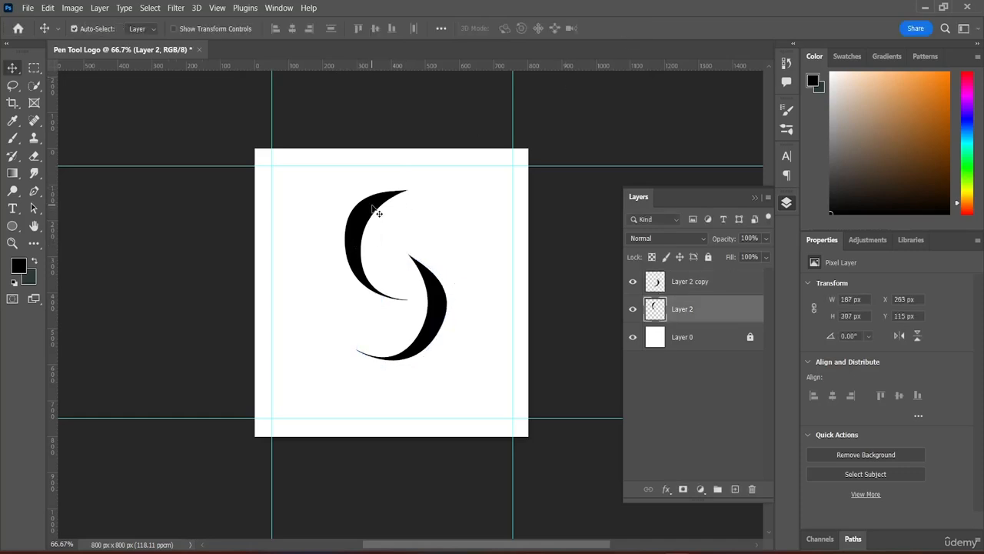
key("ctrl+t")
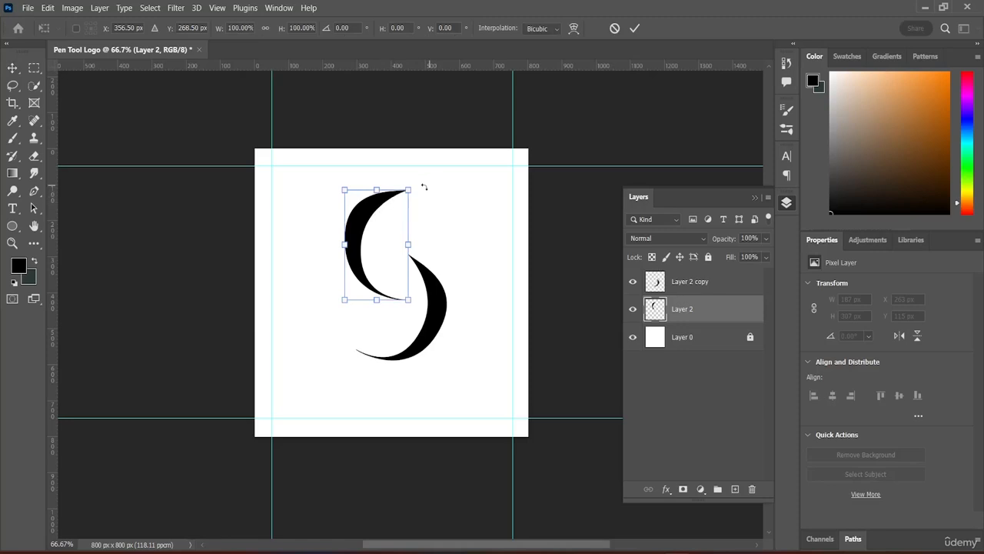
mouse_move(415, 189)
left_mouse_down()
mouse_move(437, 203)
mouse_move(441, 222)
mouse_move(431, 197)
left_mouse_up()
left_click_drag(387, 222, 415, 206)
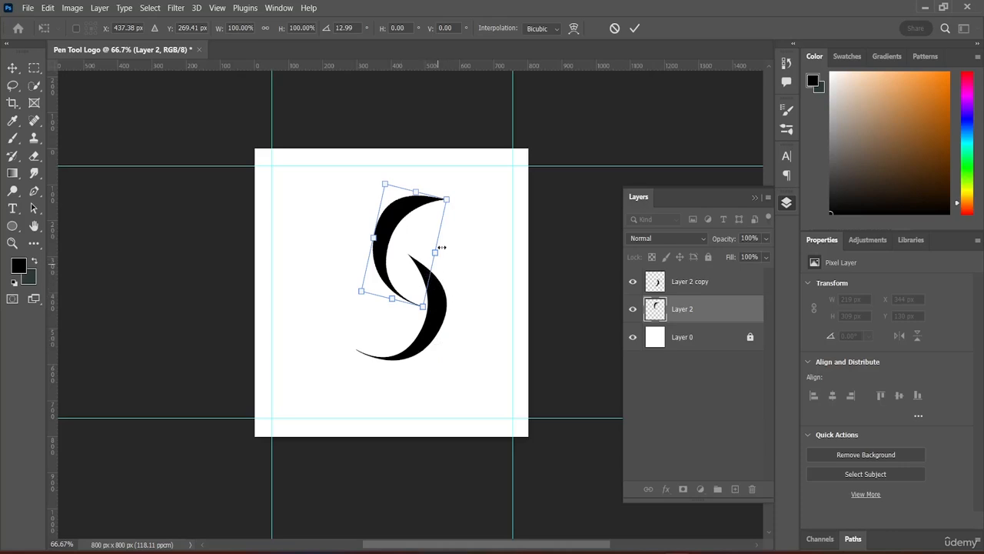
left_click(637, 27)
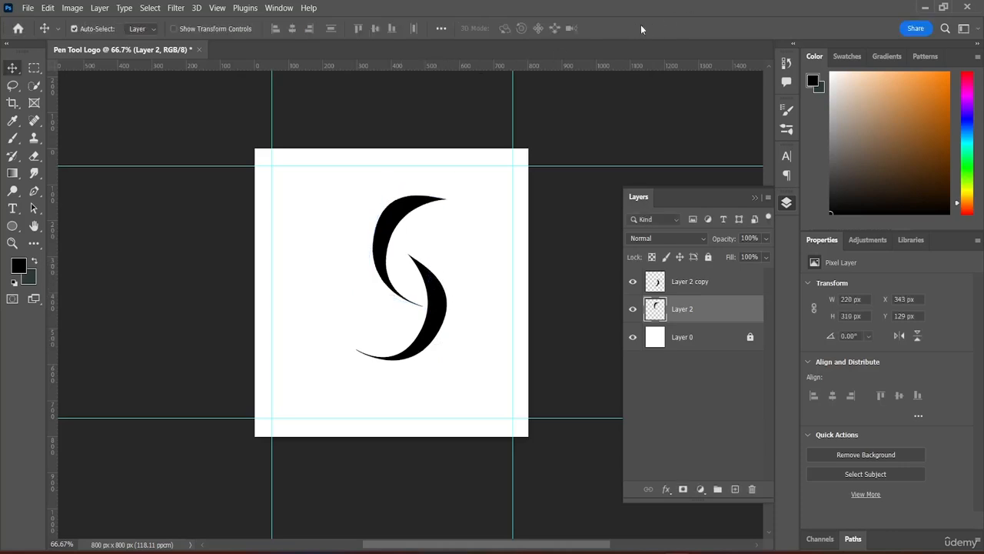
Rotate the lower crescent about 13.7° counterclockwise so the pair forms an S shape
left_click(436, 332)
key("ctrl+t")
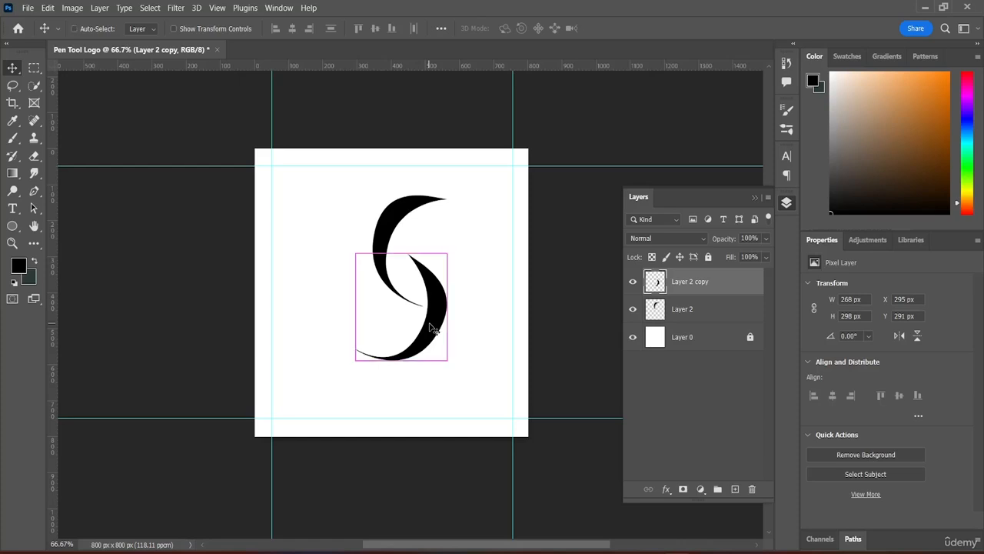
mouse_move(451, 362)
left_mouse_down()
mouse_move(461, 349)
mouse_move(447, 349)
mouse_move(464, 358)
left_mouse_up()
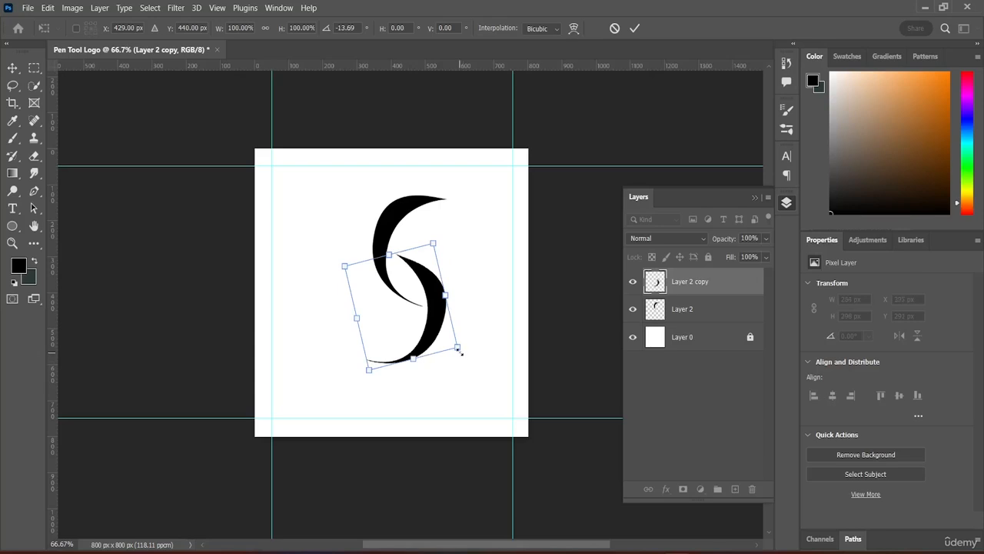
left_click(634, 29)
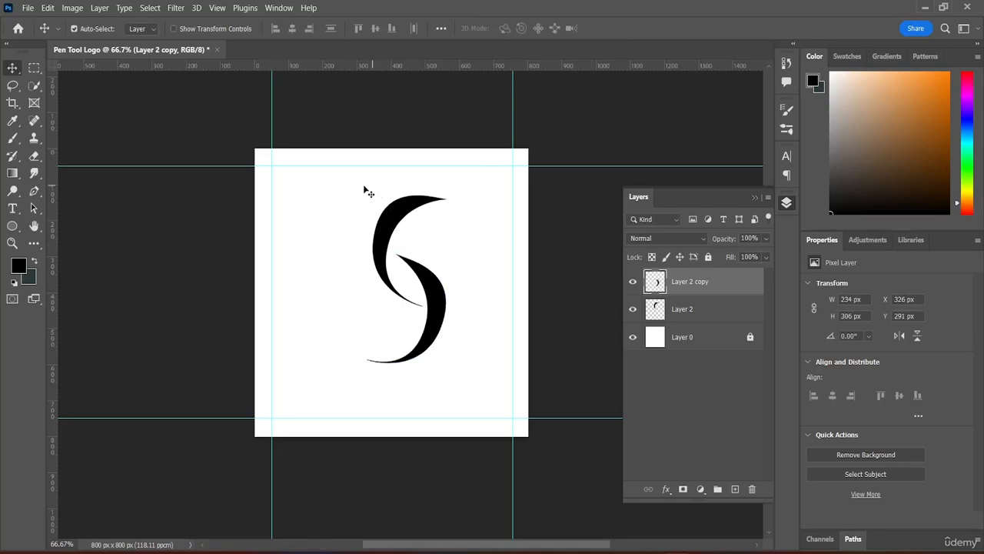
Move both crescent layers together to about X 290, Y 145 px and deselect them
left_click(697, 312, "shift")
left_click_drag(432, 293, 415, 295)
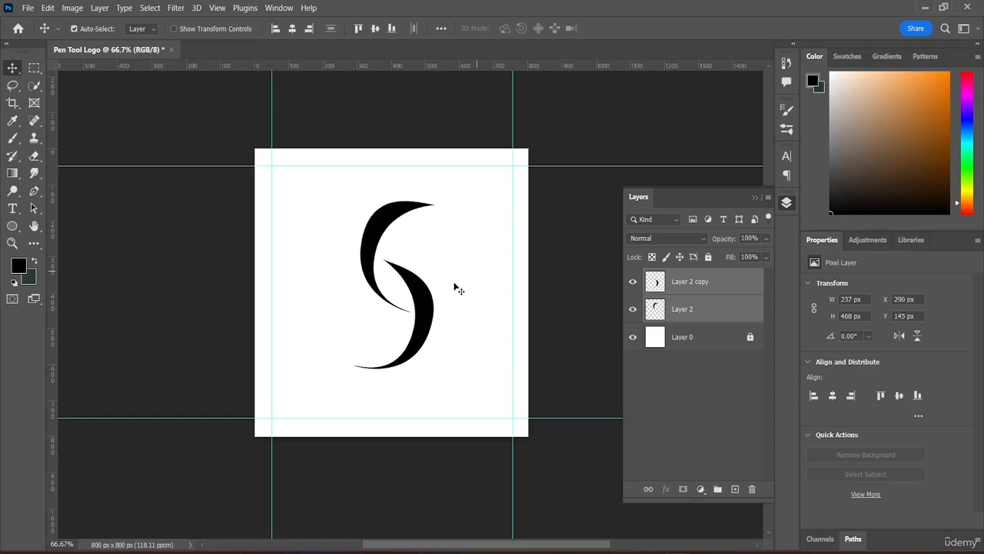
left_click(717, 363)
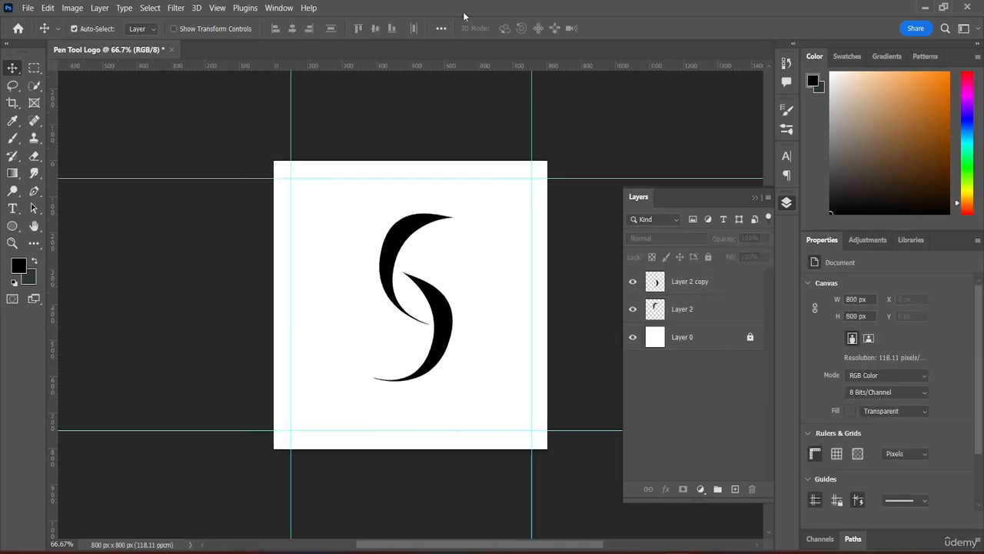
Merge Layer 2 and Layer 2 copy into one layer and rename it Middle
left_click(714, 283)
left_click(690, 313, "shift")
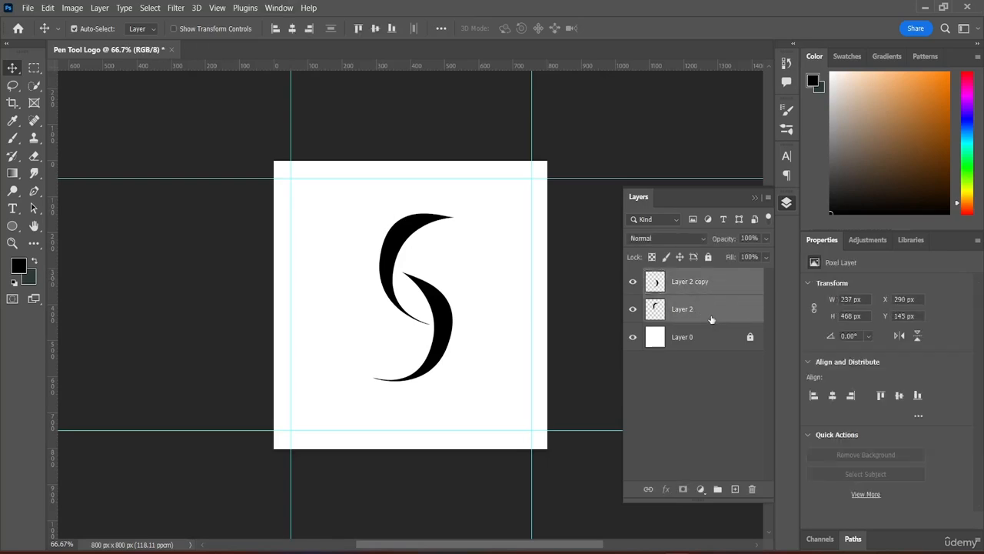
right_click(696, 310)
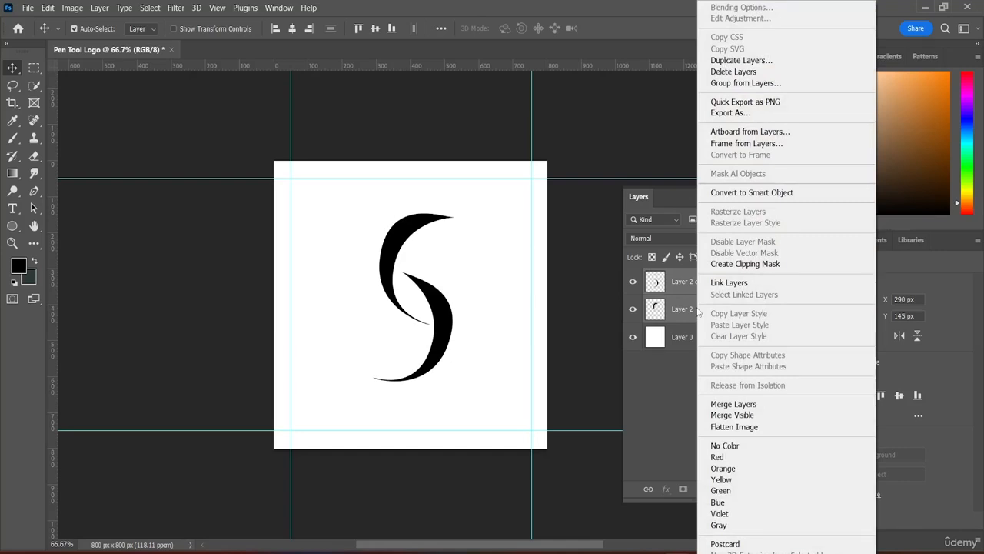
left_click(747, 405)
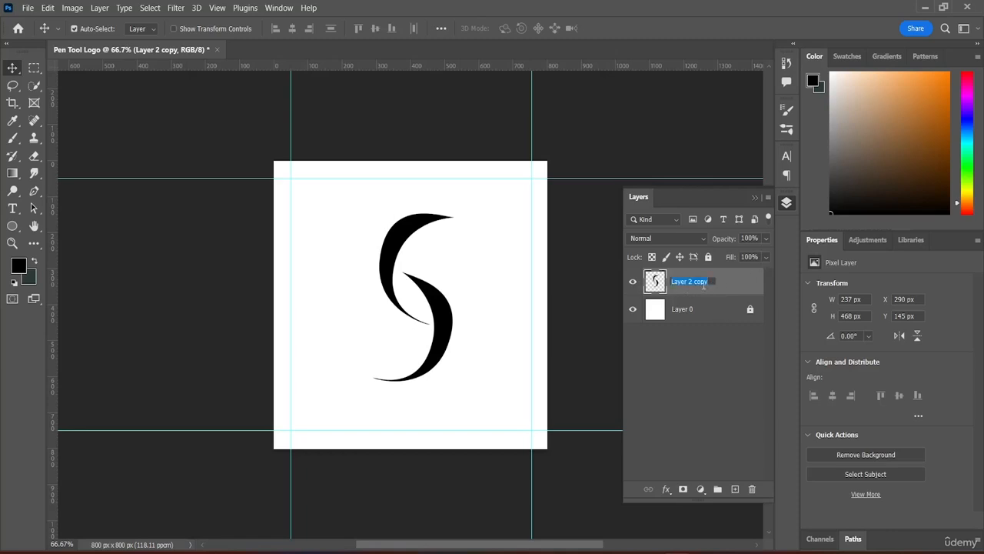
type("Middle")
left_click(720, 367)
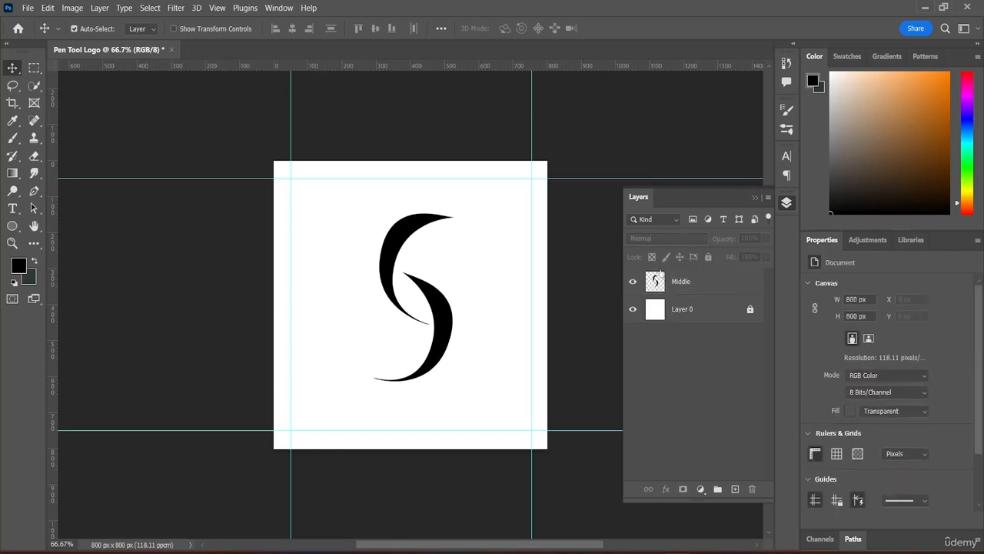
left_click(692, 282)
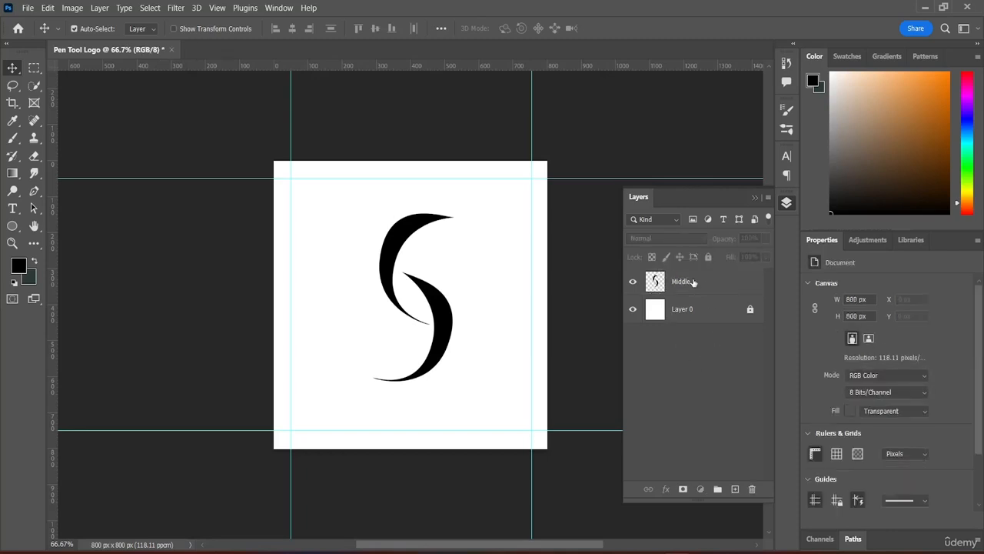
left_click(677, 327)
scroll(878, 326, "down", 2)
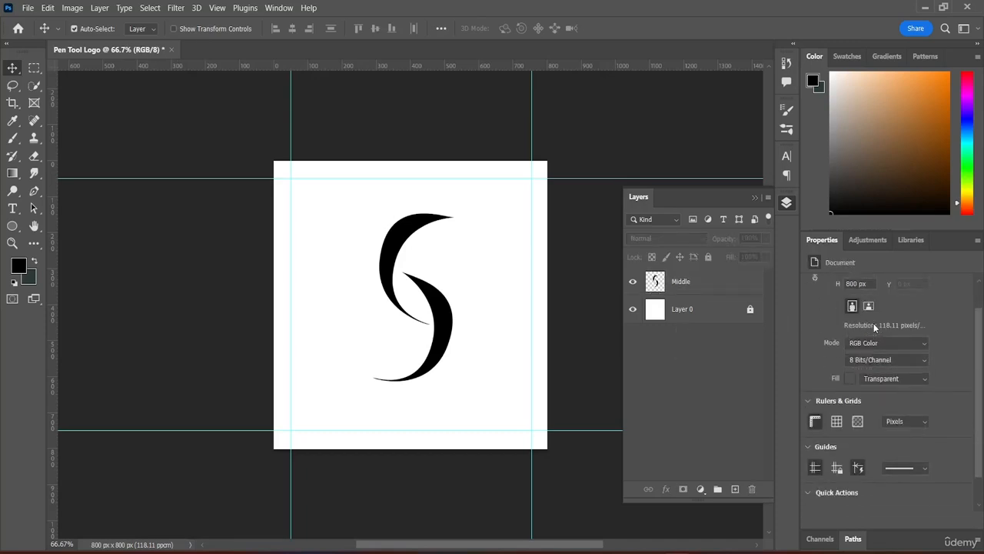
scroll(878, 363, "up", 2)
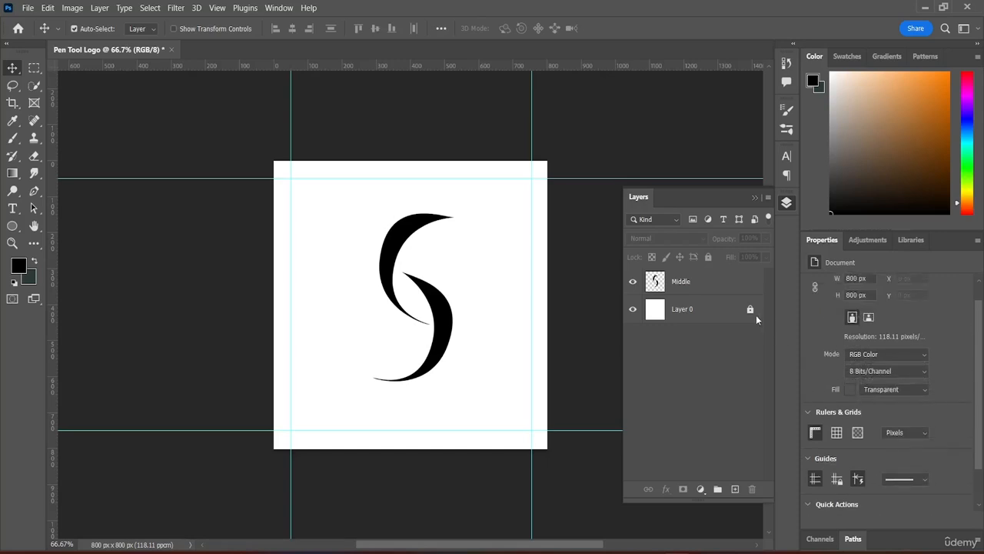
Center the Middle layer horizontally and vertically on the canvas by aligning it to a selection of the whole canvas
left_click(689, 286)
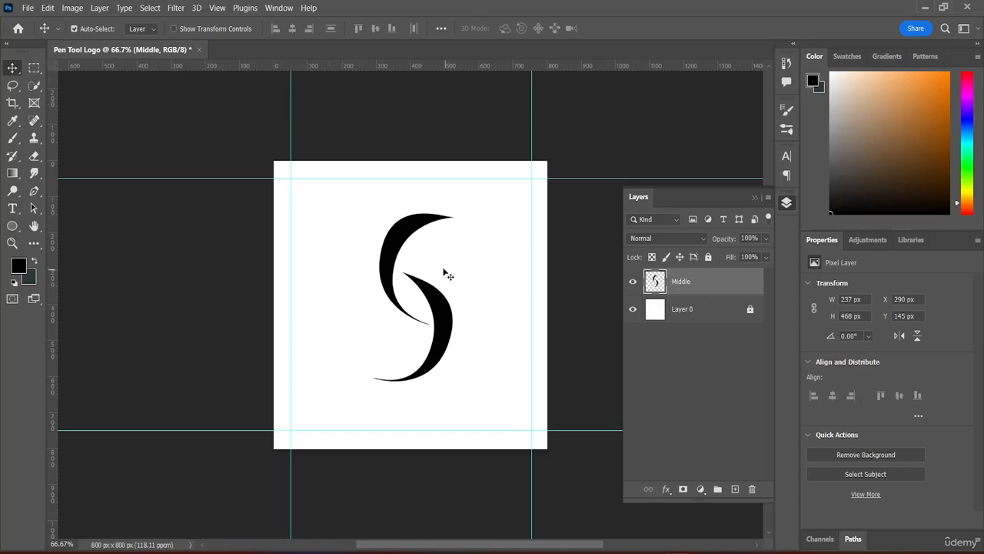
key("ctrl+a")
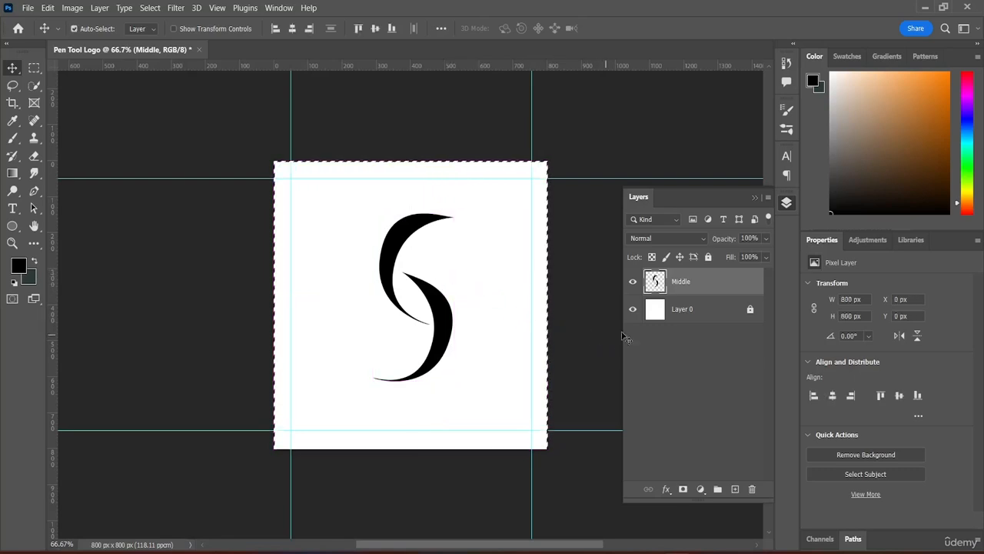
left_click(833, 397)
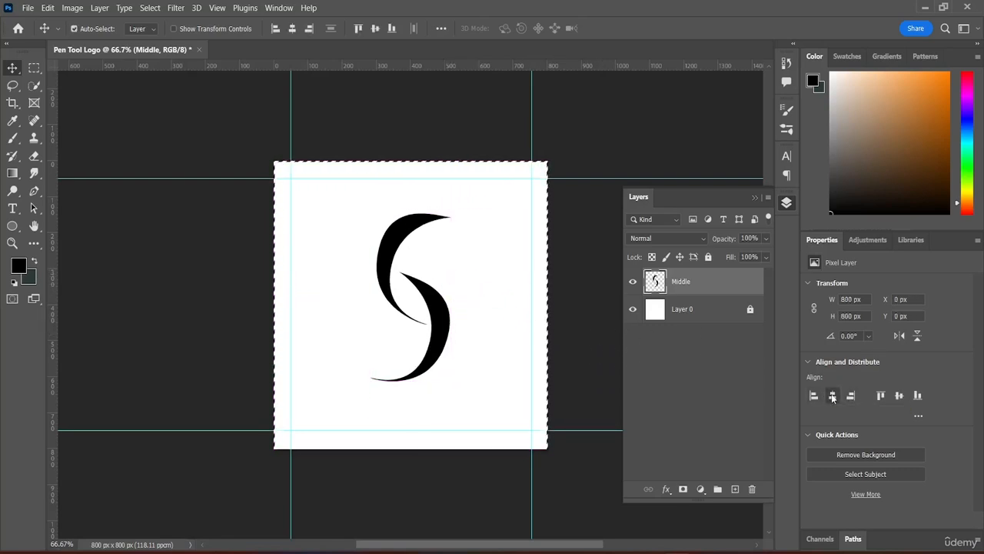
left_click(900, 395)
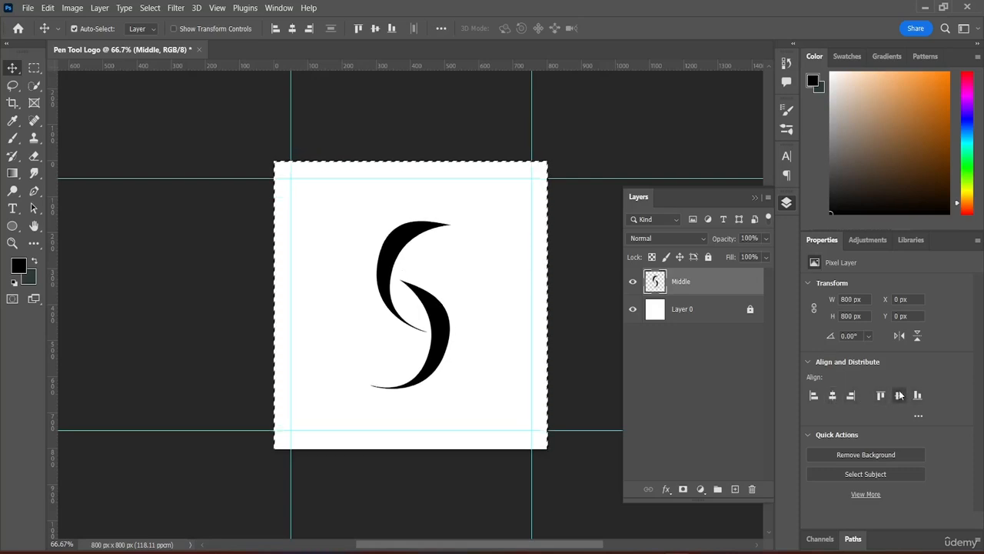
key("ctrl")
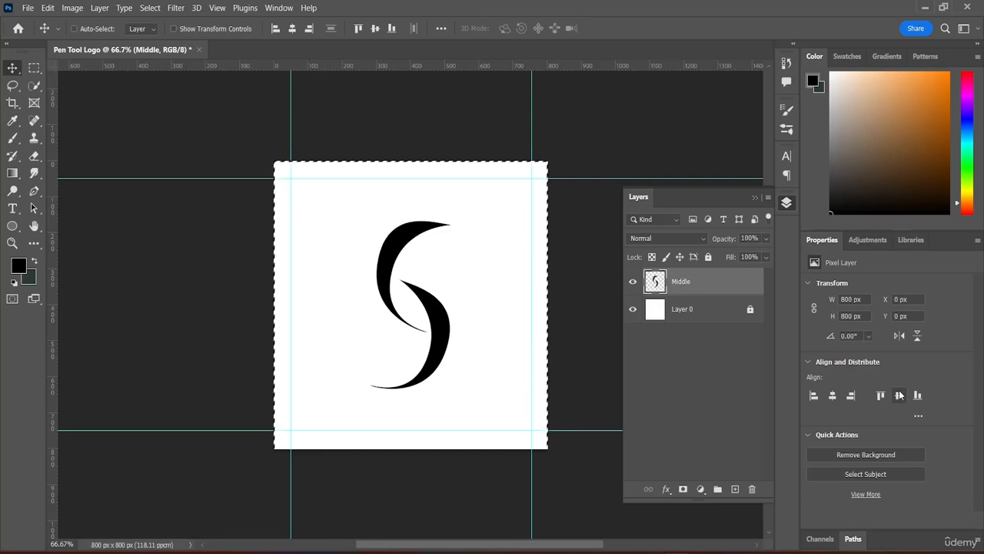
Clear the whole-canvas selection, add a new empty layer above Middle, and leave that new layer selected
key("ctrl+d")
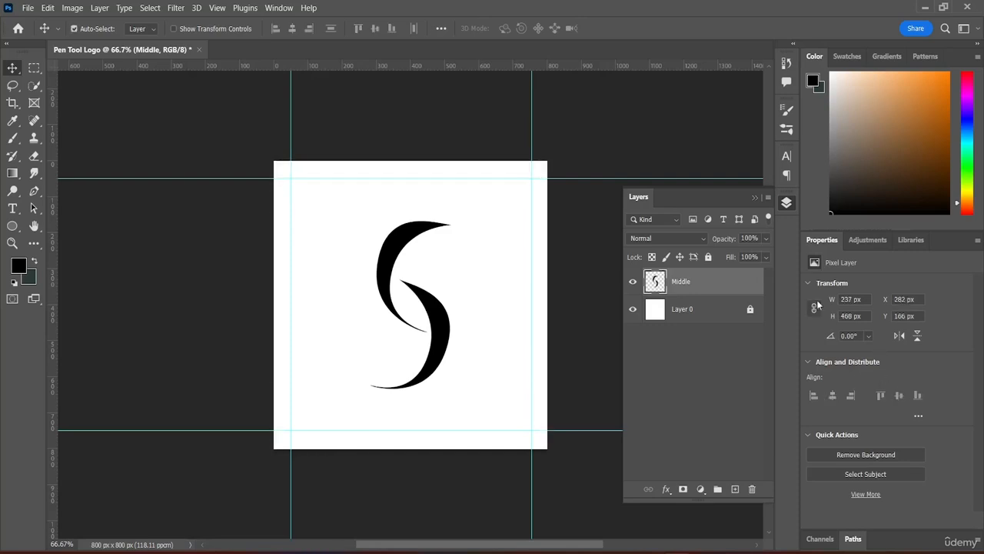
left_click(732, 366)
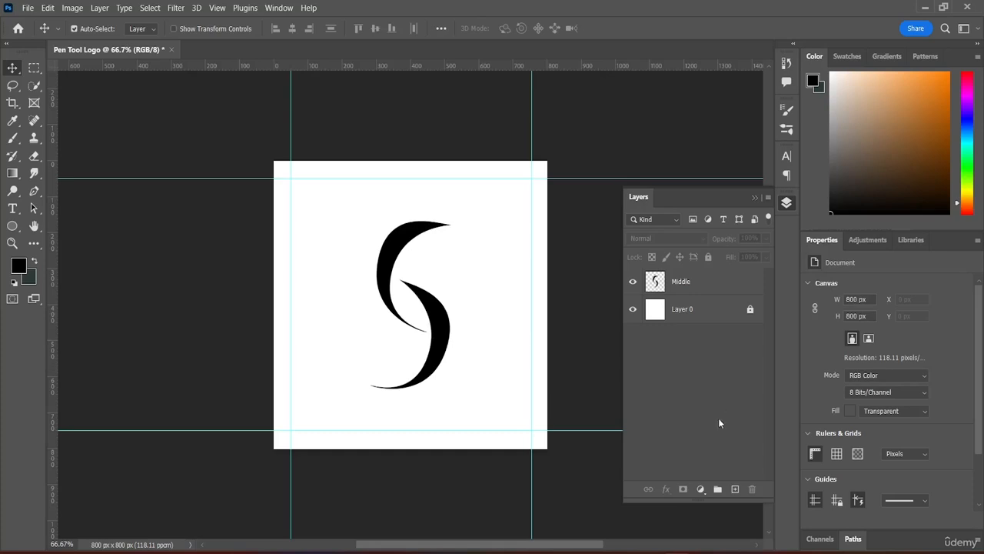
left_click(735, 489)
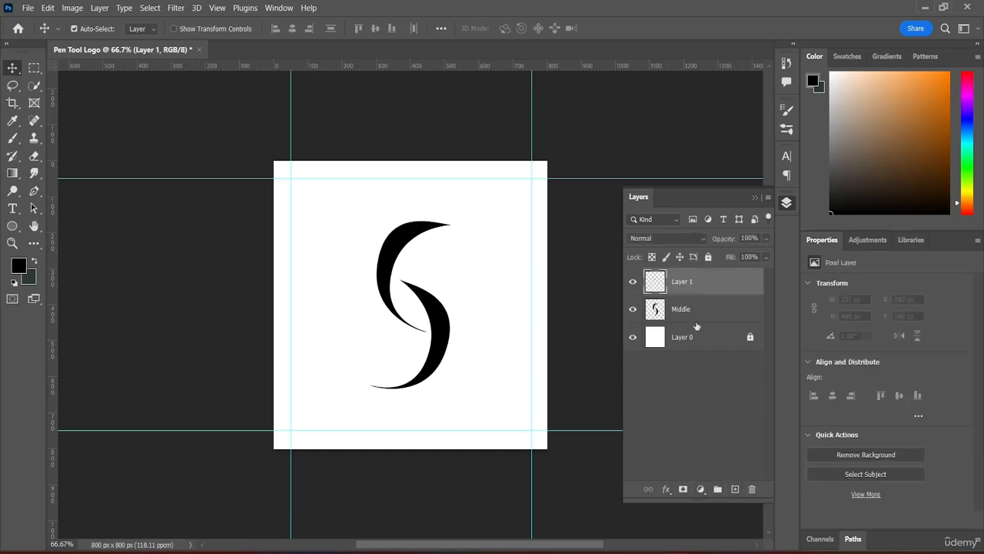
double_click(681, 281)
left_click(691, 379)
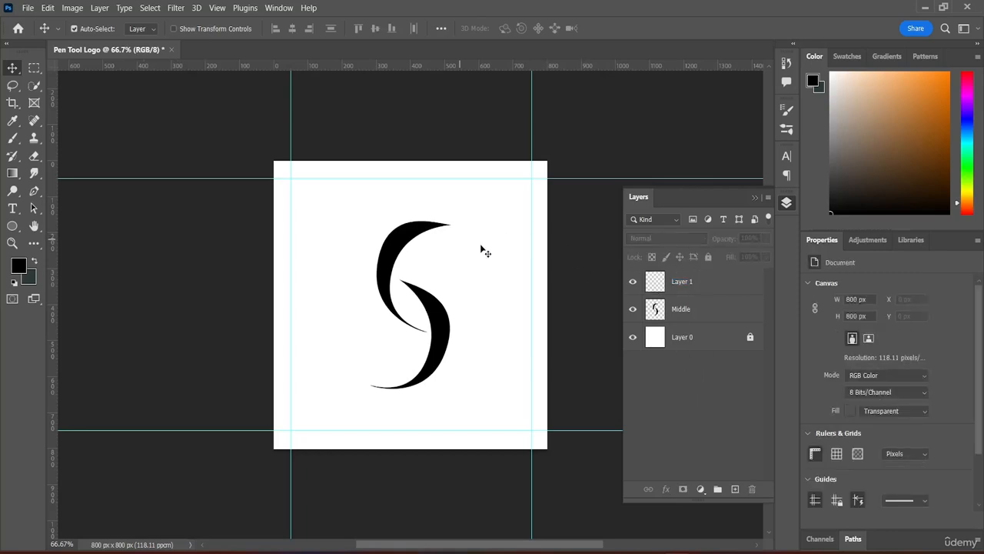
left_click(685, 286)
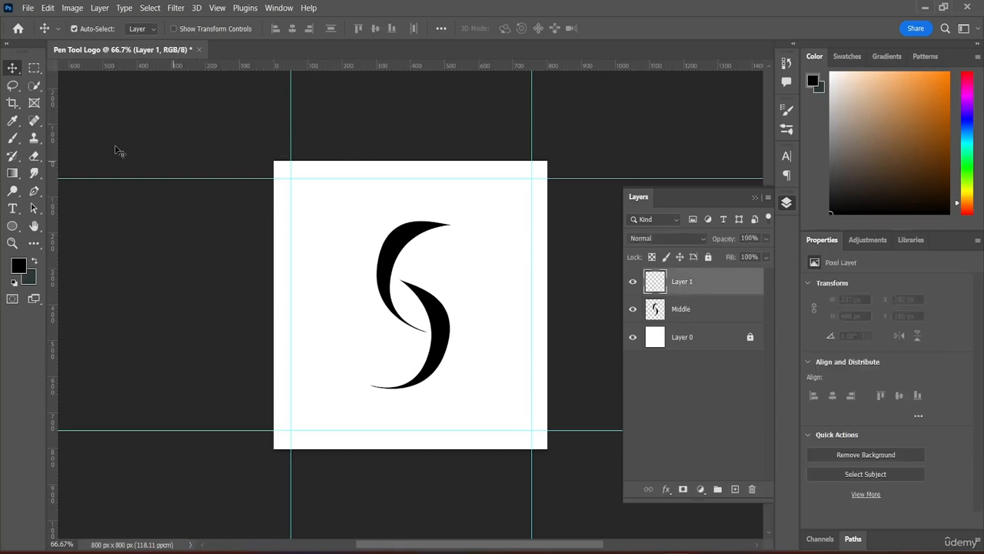
Make a circular selection about 382 px across with the Elliptical Marquee and center it on the canvas at X 209, Y 209 px
left_click(35, 69)
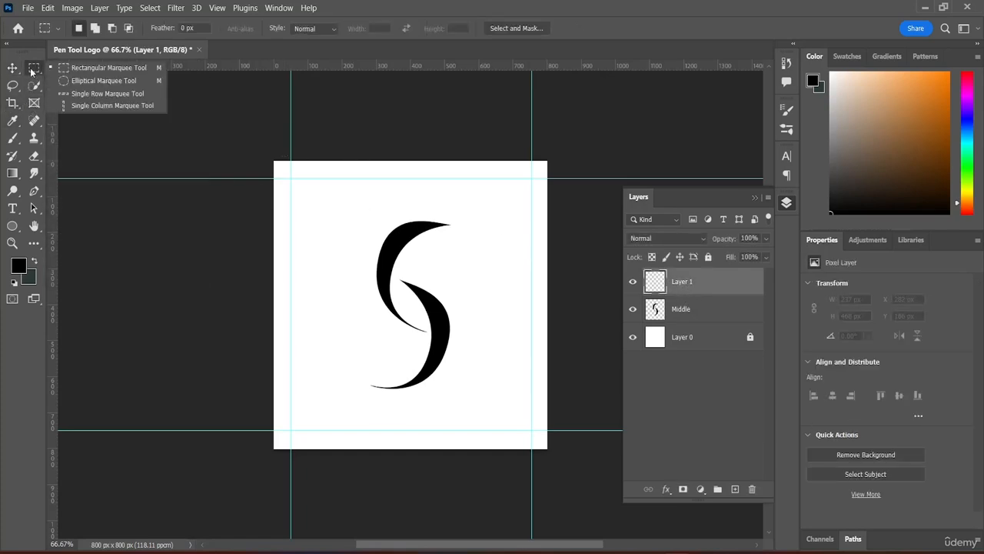
left_click(82, 83)
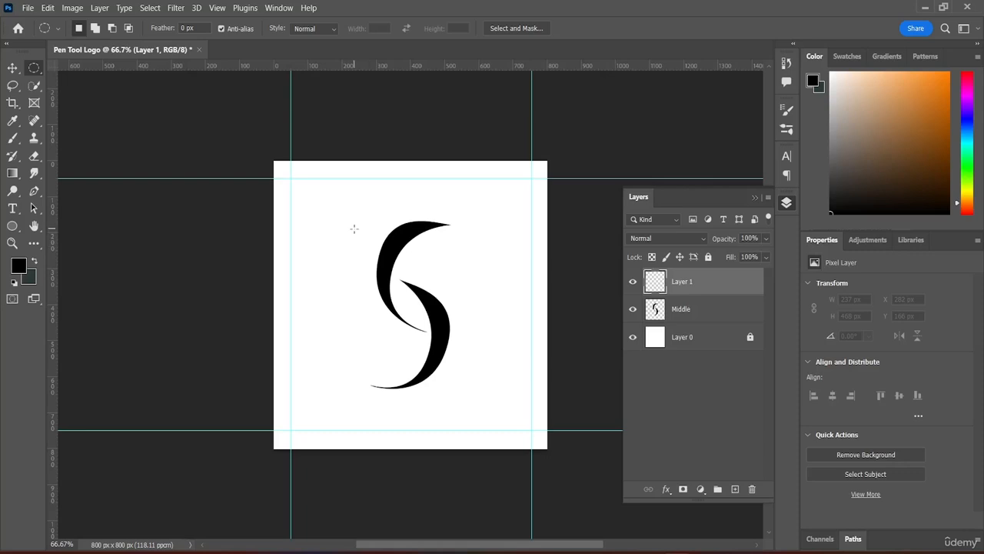
left_click_drag(354, 228, 484, 375)
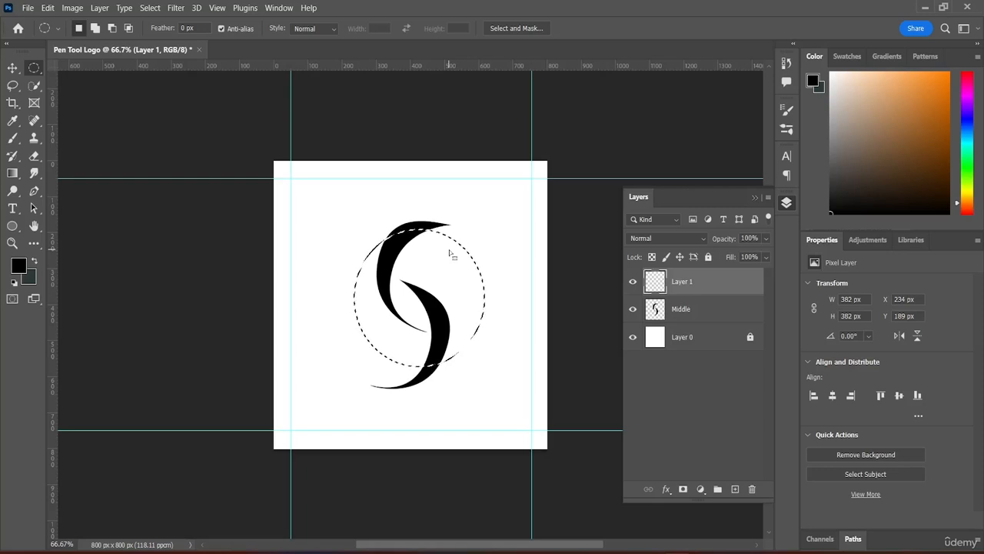
key("ctrl+a")
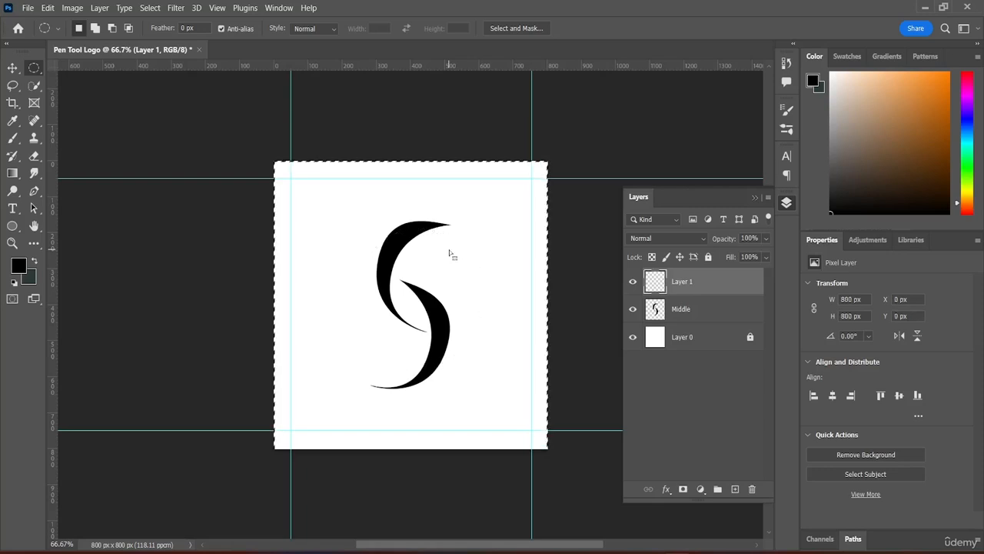
key("ctrl+z")
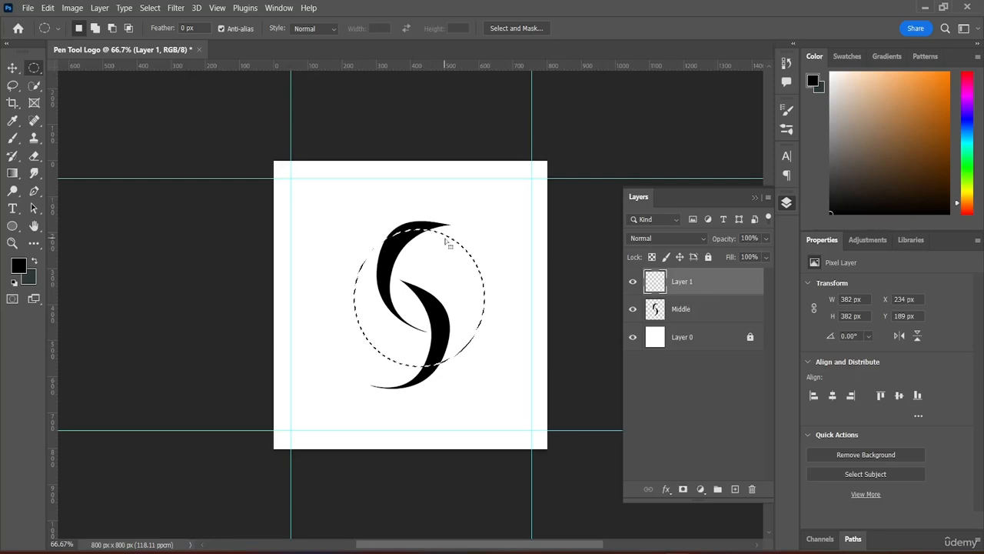
left_click_drag(446, 241, 435, 245)
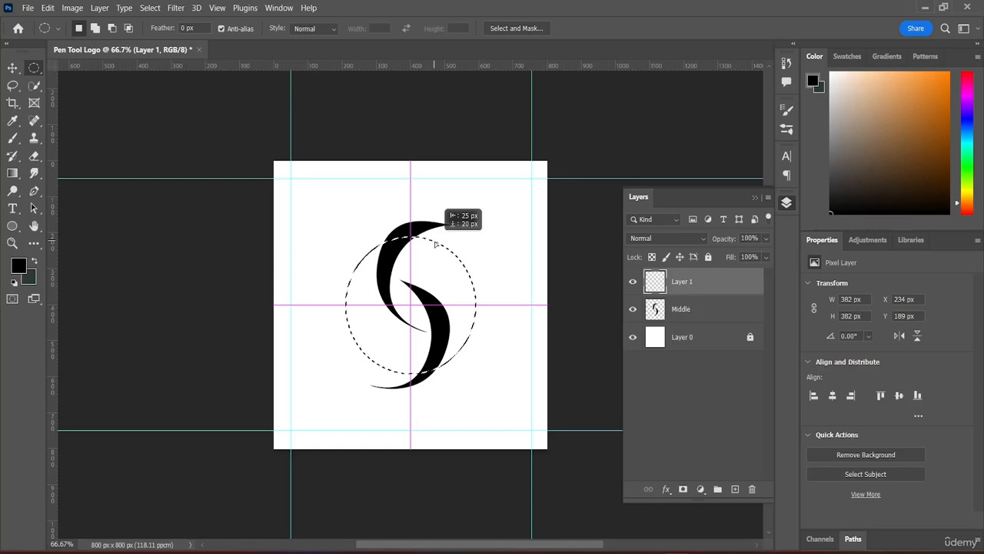
left_click_drag(435, 244, 436, 244)
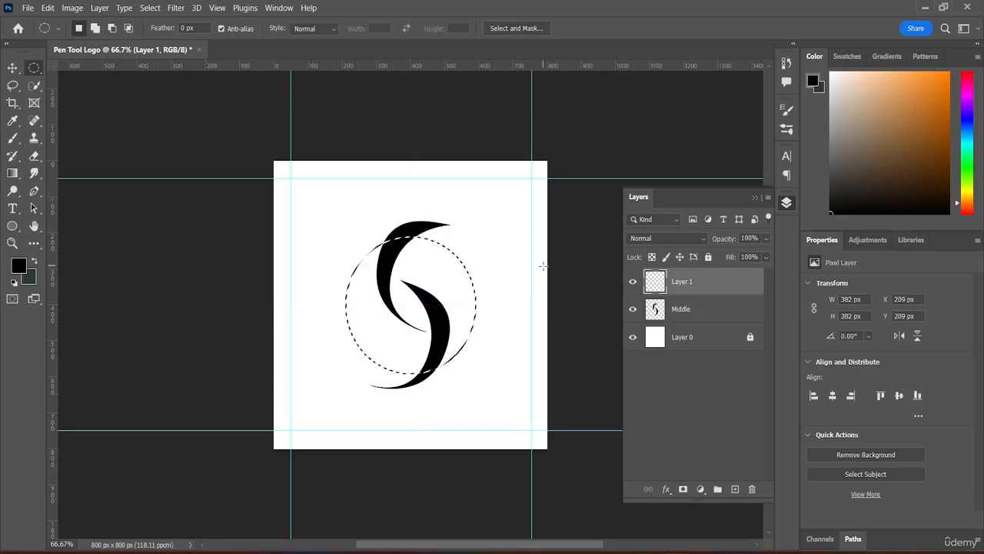
Stroke the circular selection on Layer 1 with a 25 px black line located inside, keeping the selection active
right_click(427, 242)
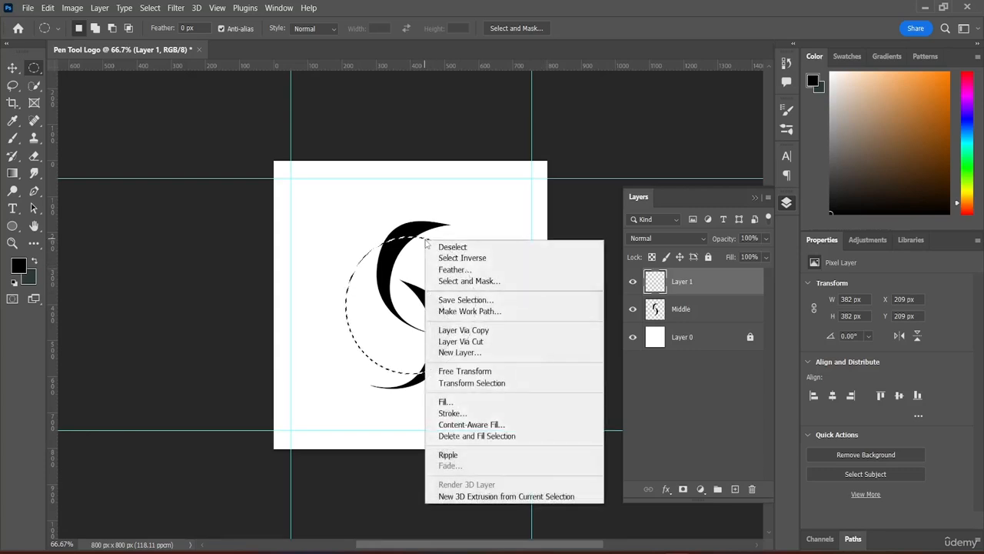
left_click(453, 414)
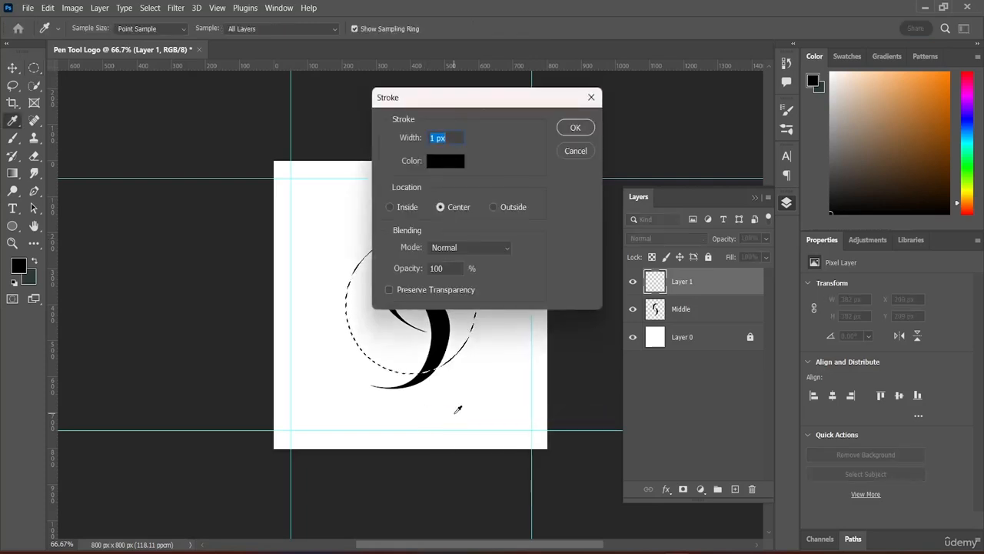
left_click(433, 137)
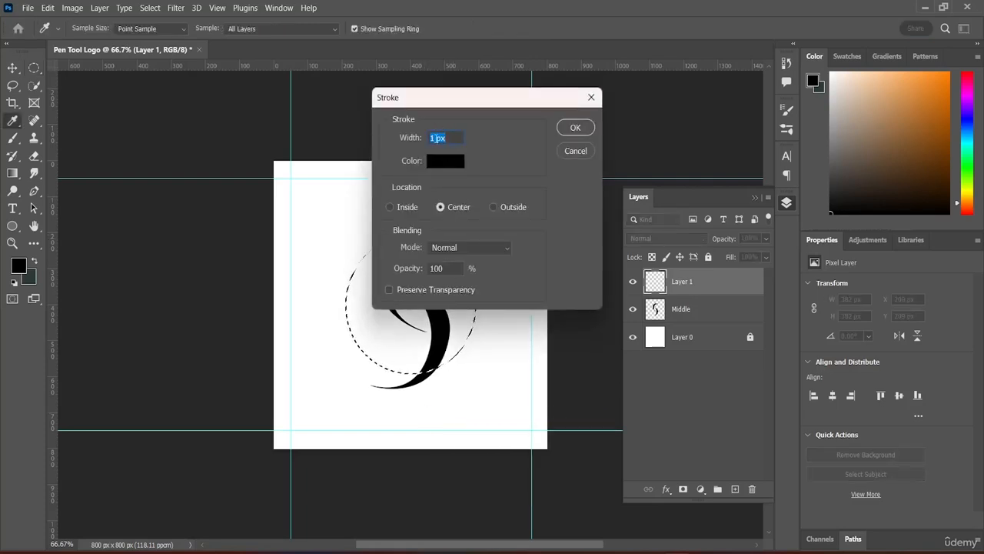
key("BackSpace")
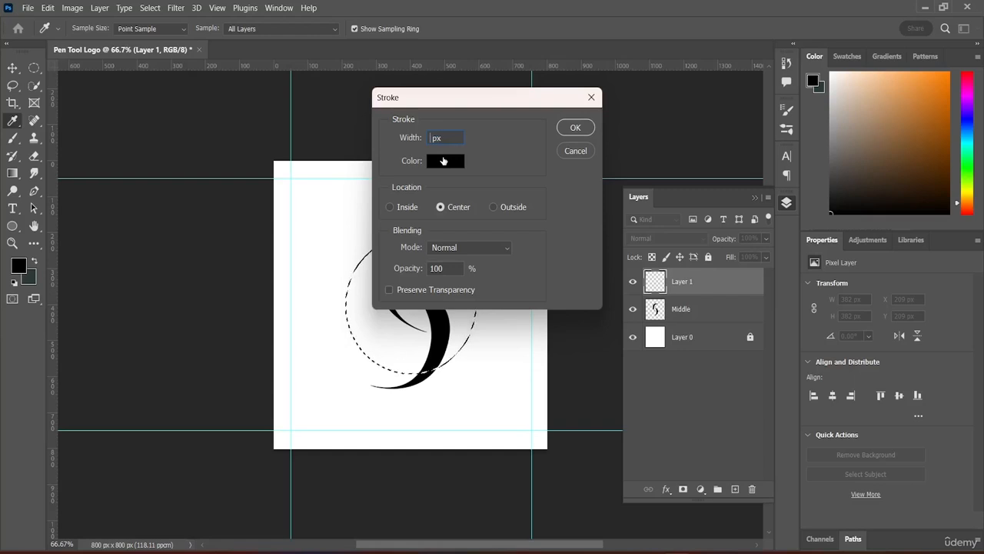
type("25")
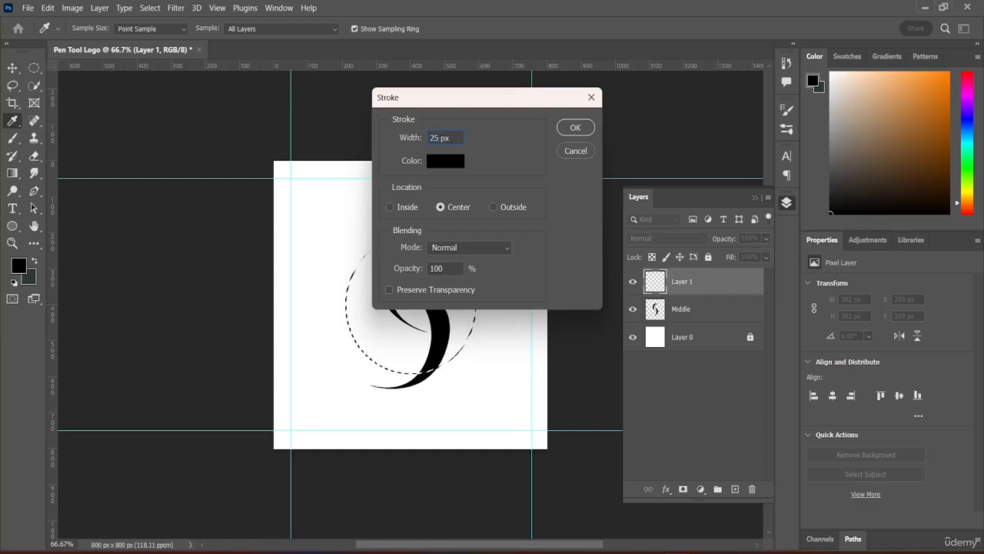
left_click(390, 207)
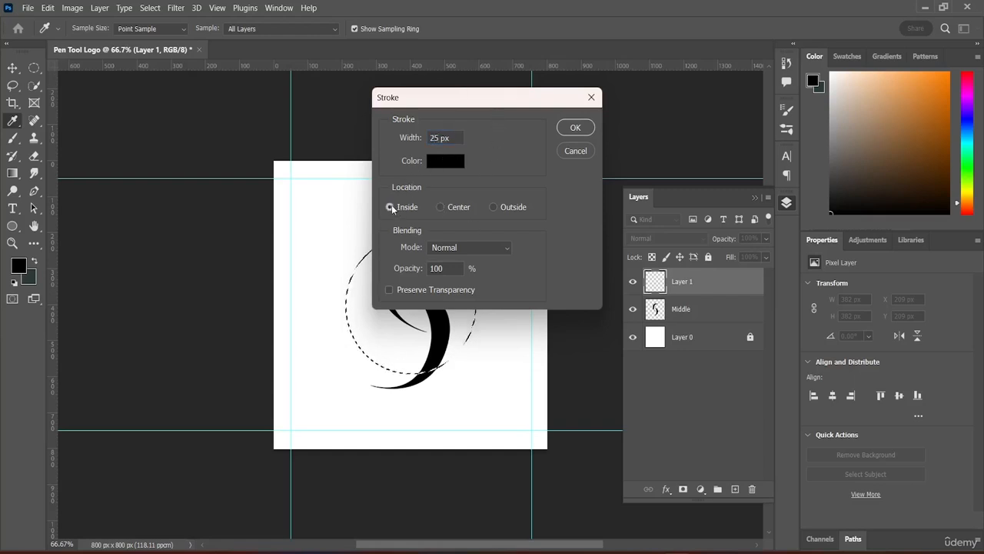
left_click(575, 128)
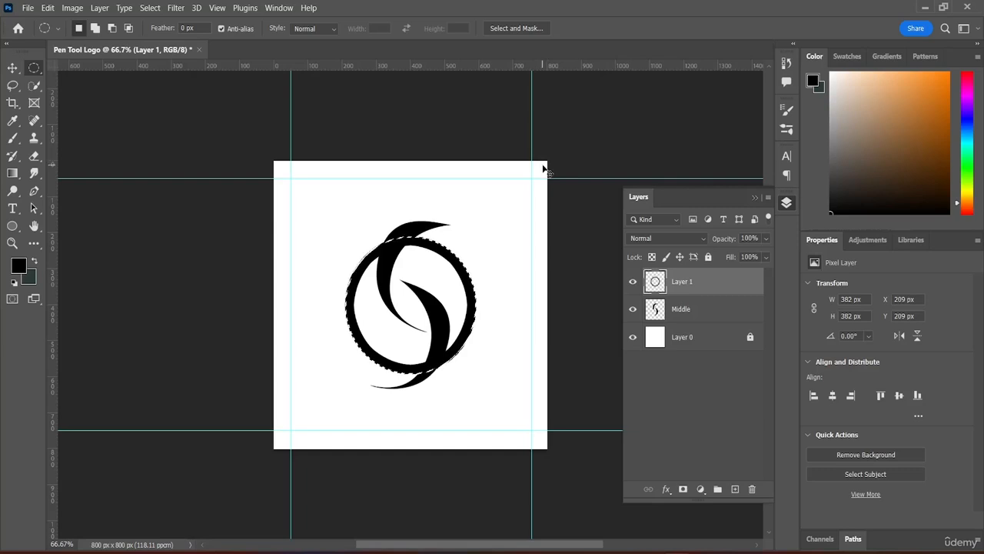
key("ctrl+d")
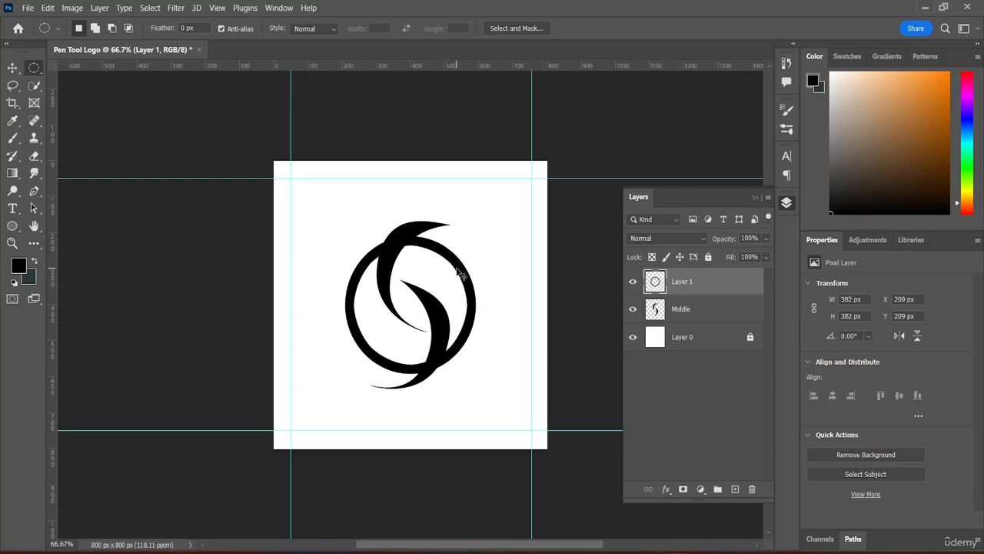
key("ctrl+z")
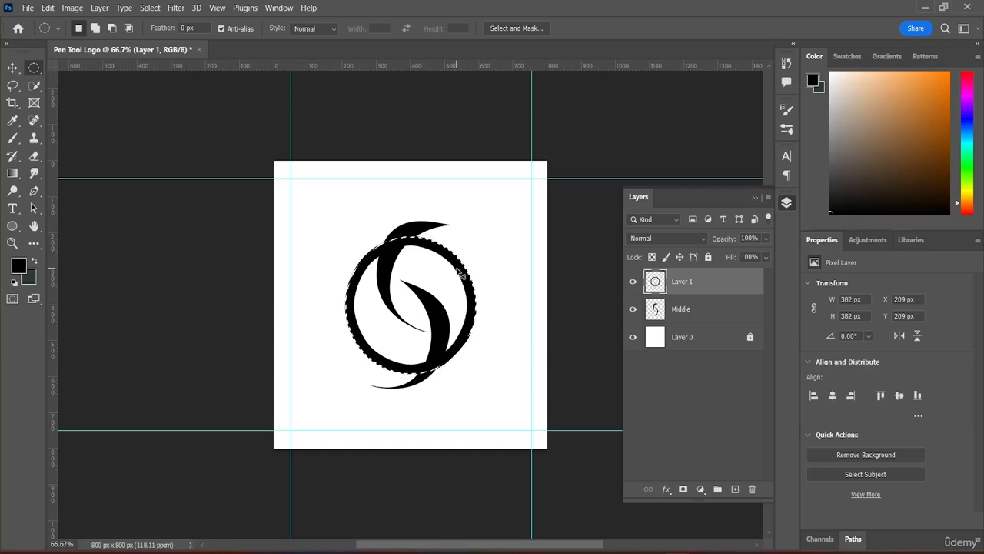
Delete the 25 px ring, stroke the circular selection with a 15 px black line inside instead, and deselect
key("Delete")
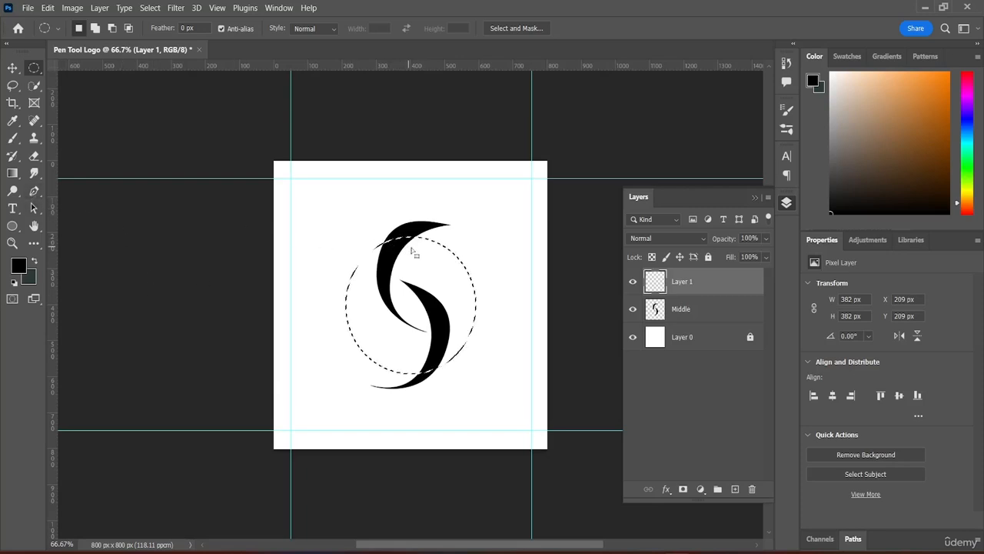
right_click(445, 249)
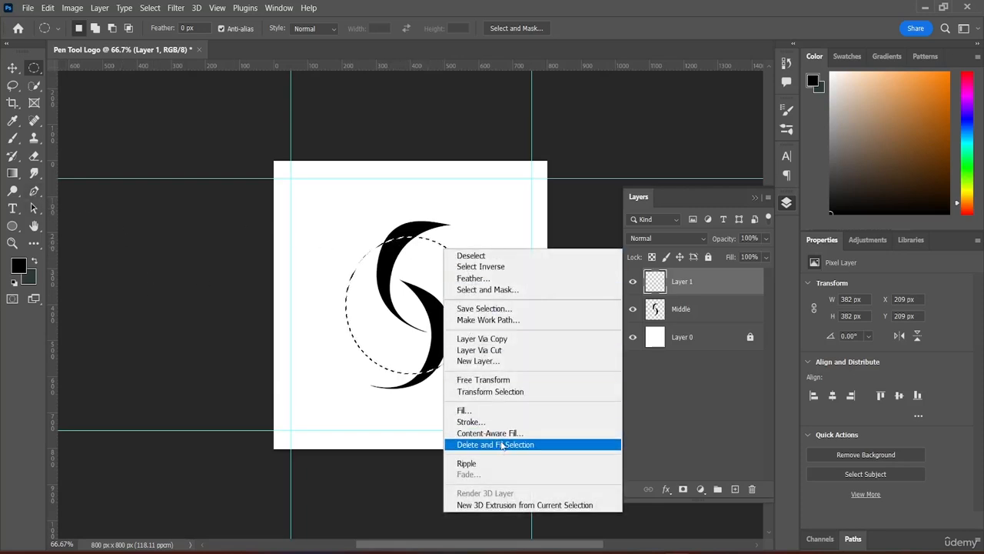
left_click(470, 421)
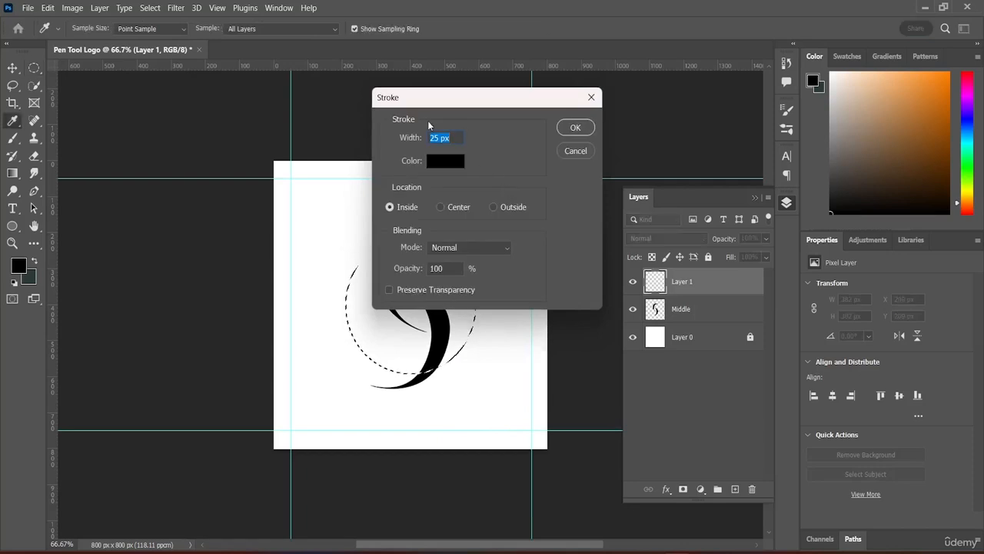
left_click(433, 138)
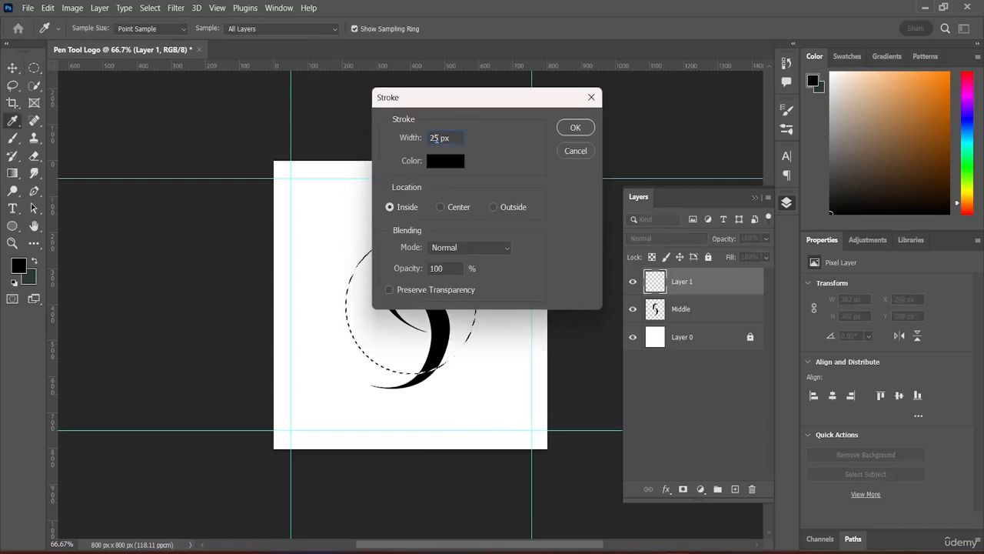
key("BackSpace")
type("1")
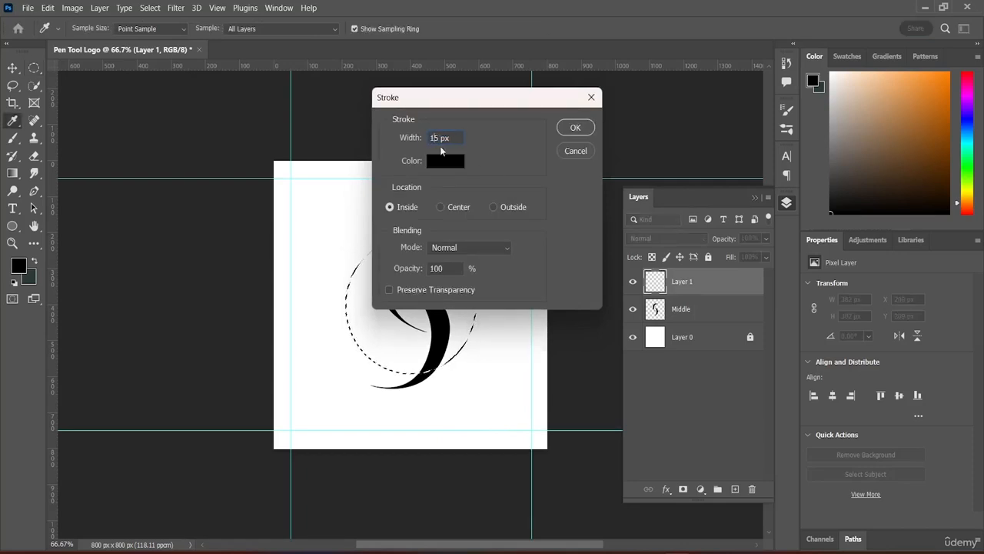
left_click(575, 128)
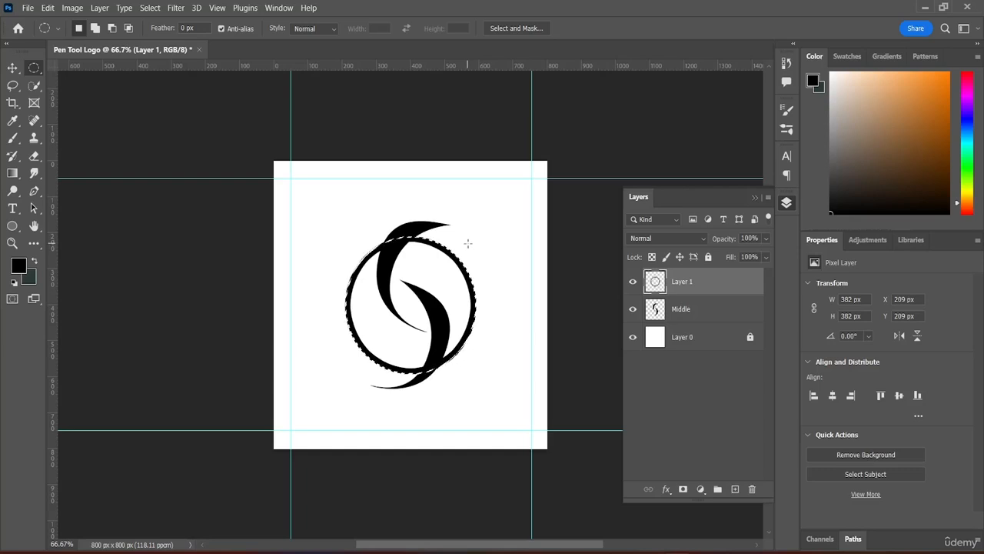
key("ctrl+d")
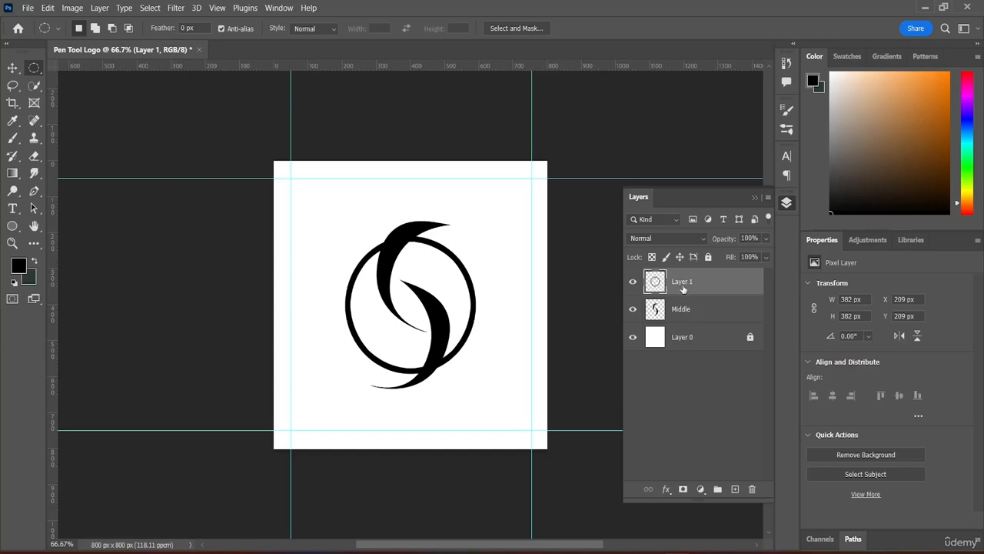
key("ctrl+t")
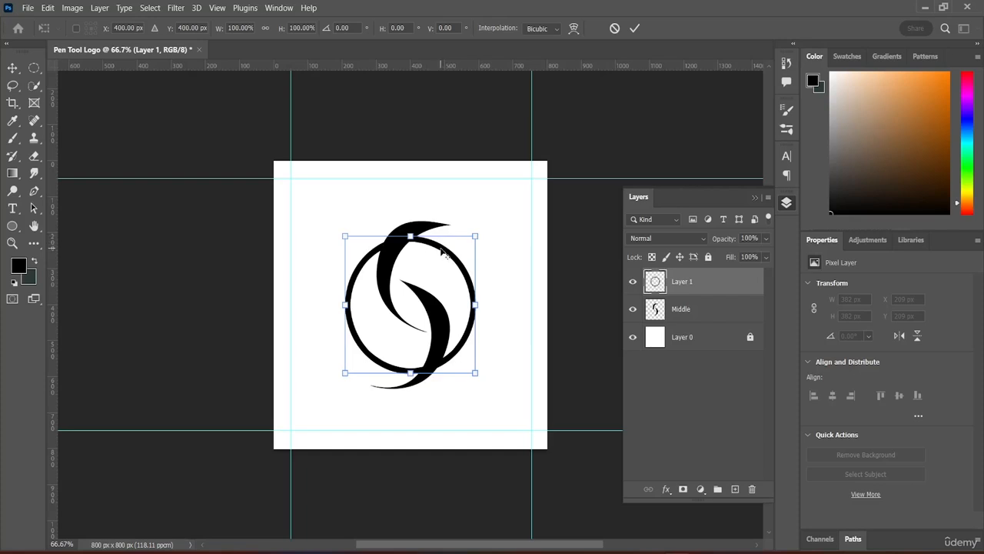
left_click_drag(442, 250, 461, 248)
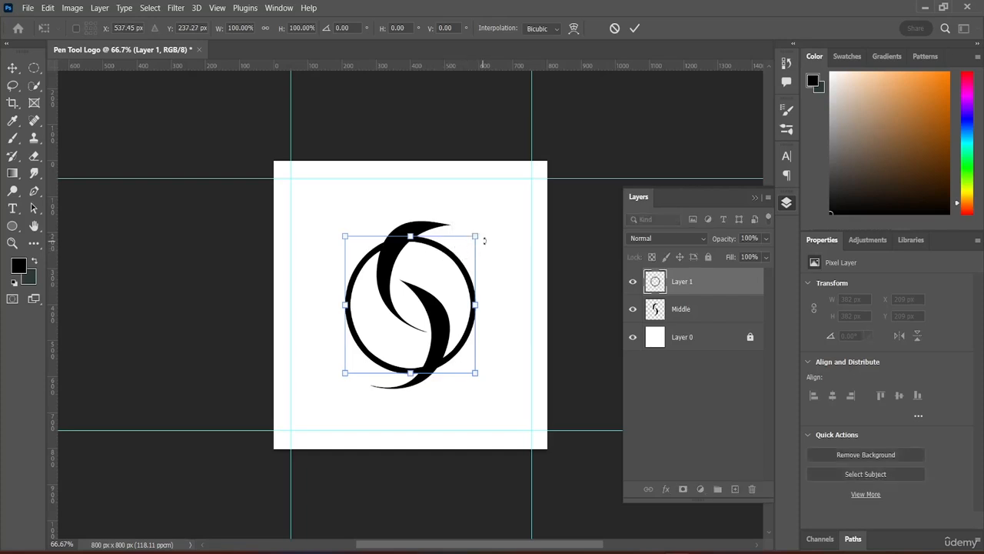
left_click(635, 28)
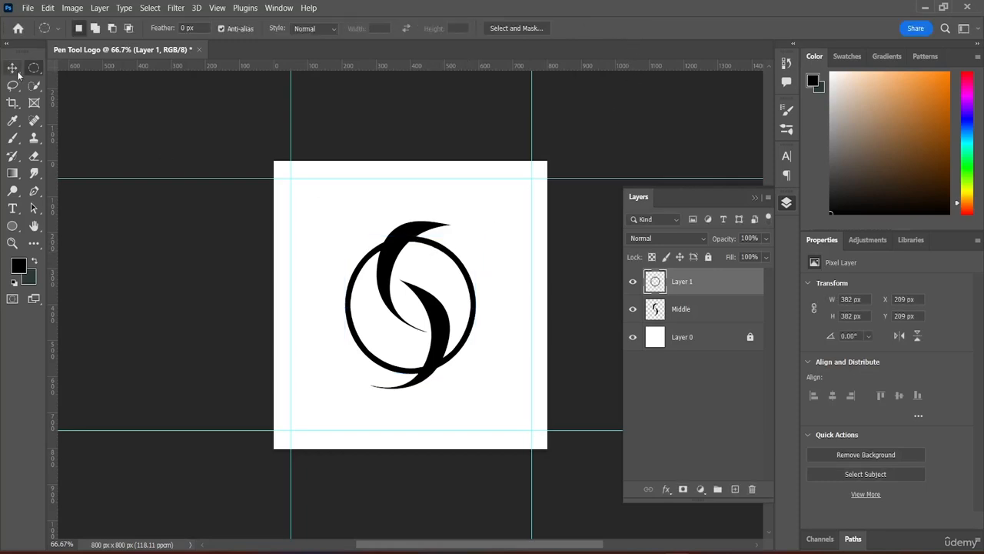
Activate the Move tool and deselect all layers
key("v")
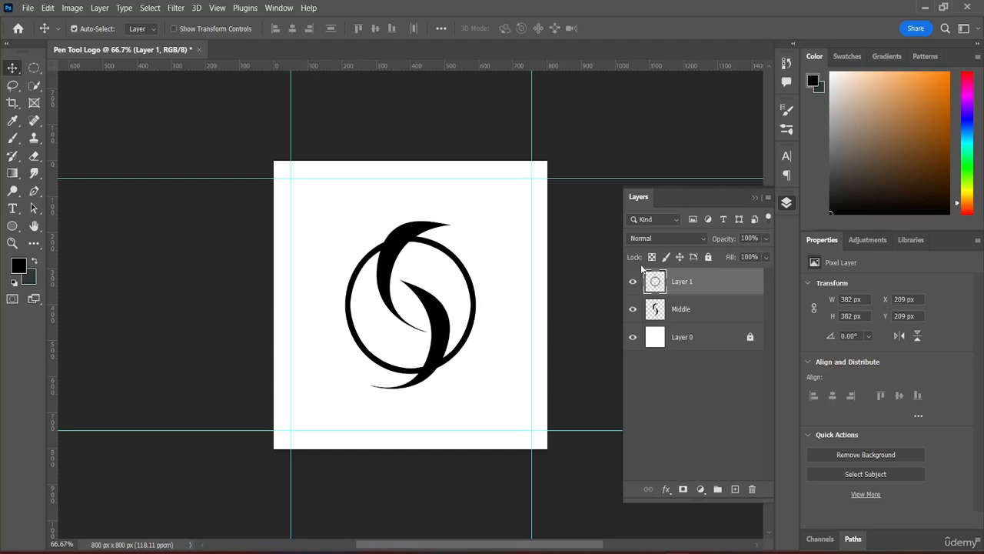
left_click(681, 374)
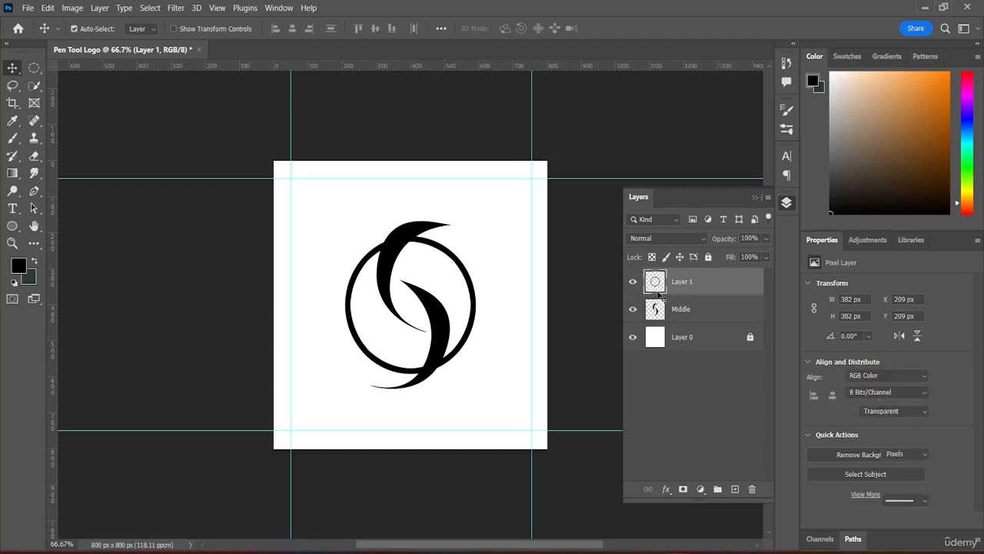
key("ctrl+f")
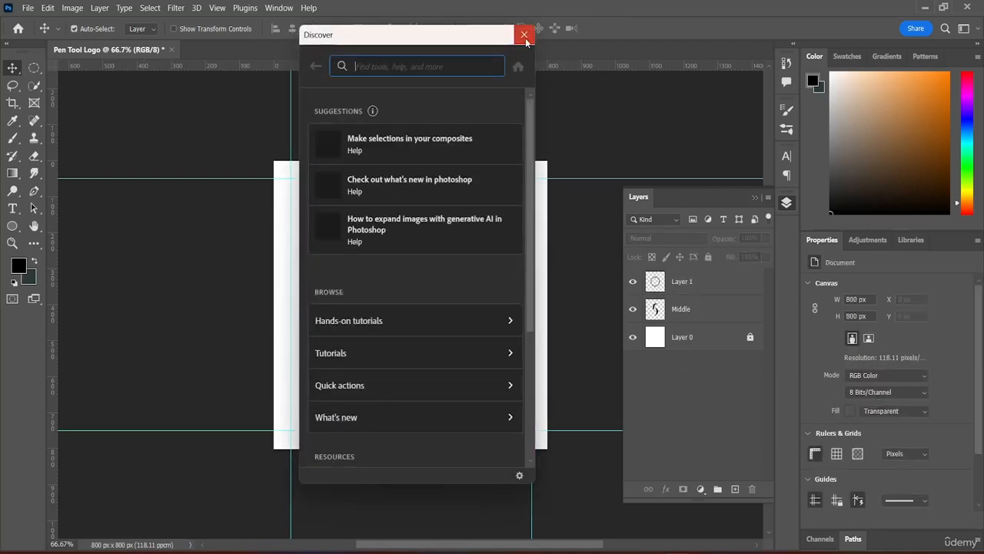
left_click(524, 35)
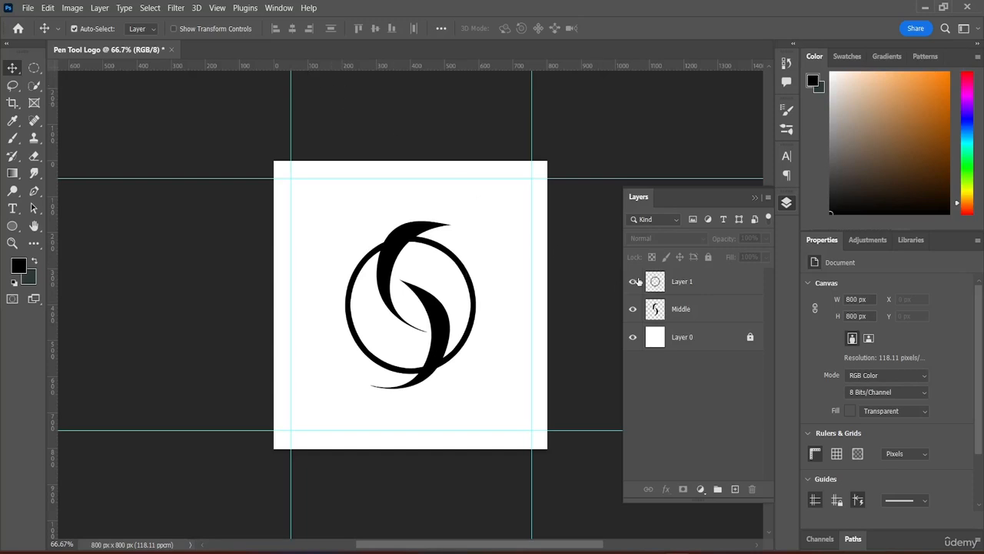
Duplicate Layer 1 and scale the copied ring down about its center to about 322 px across
right_click(704, 283)
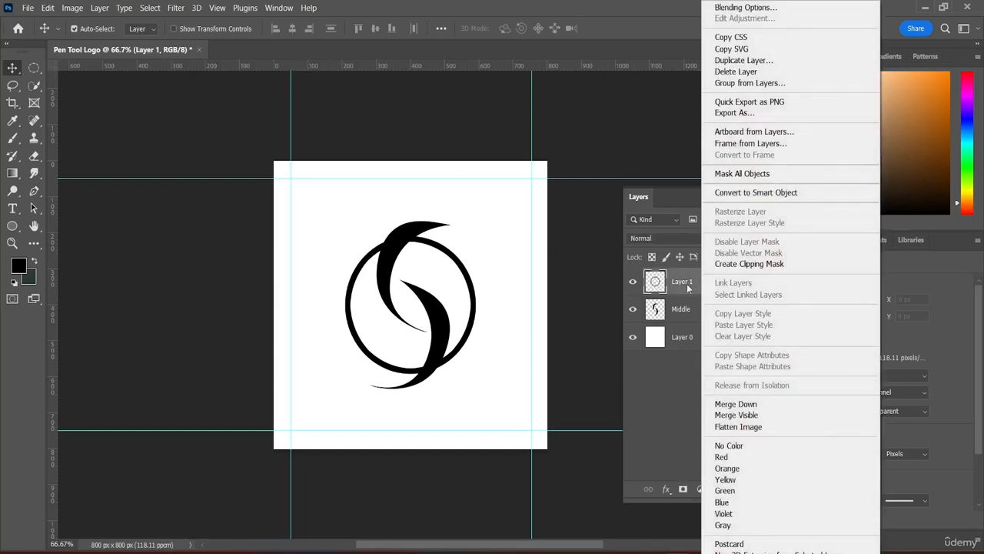
left_click(749, 61)
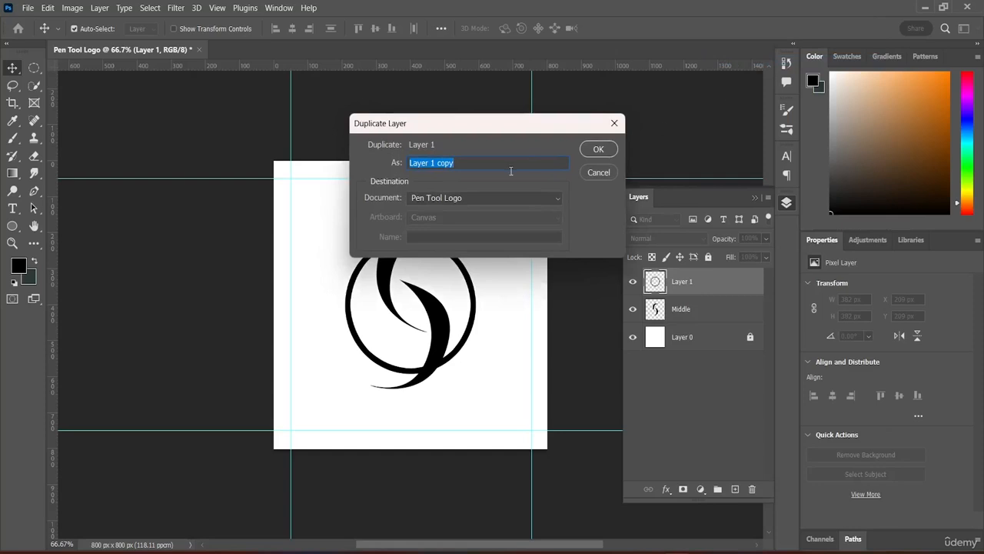
left_click(594, 150)
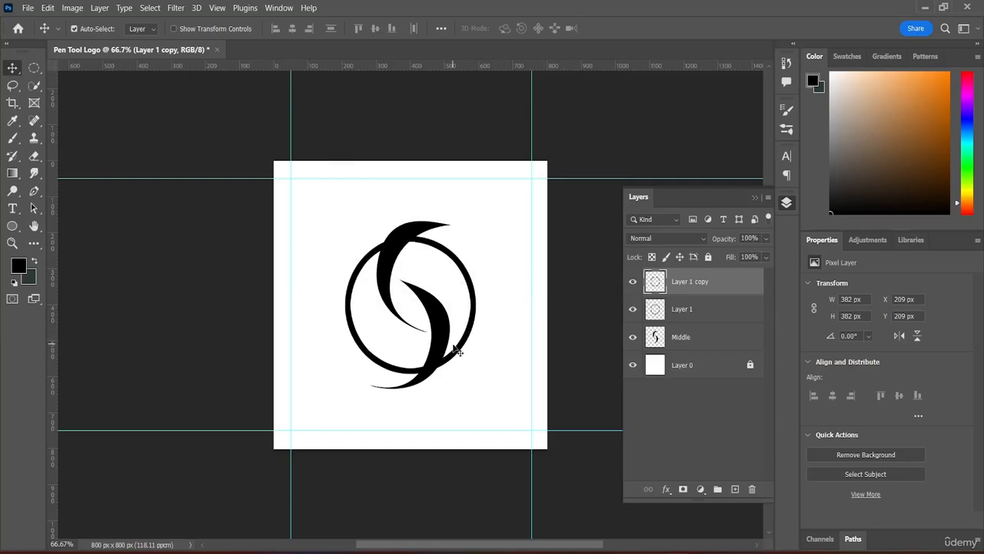
key("ctrl")
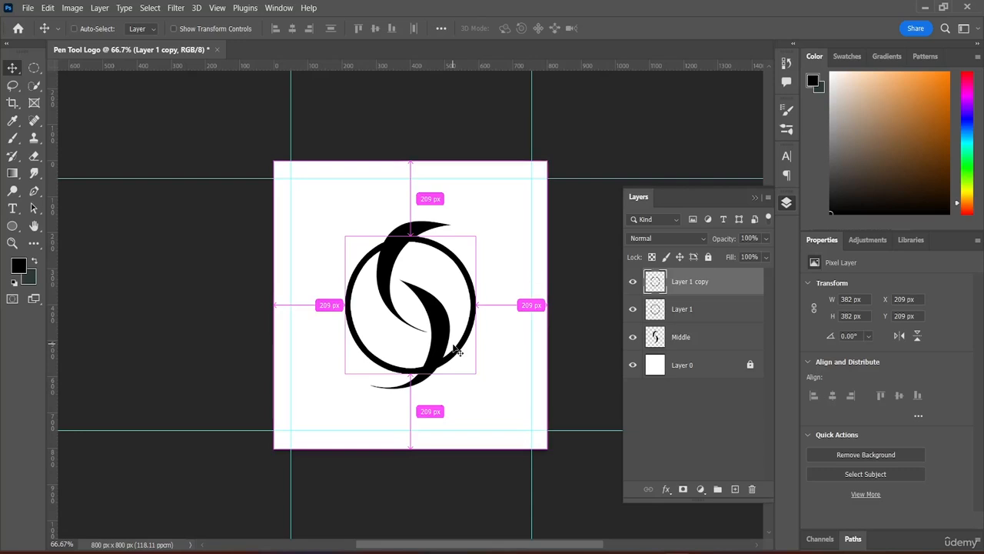
key("ctrl+t")
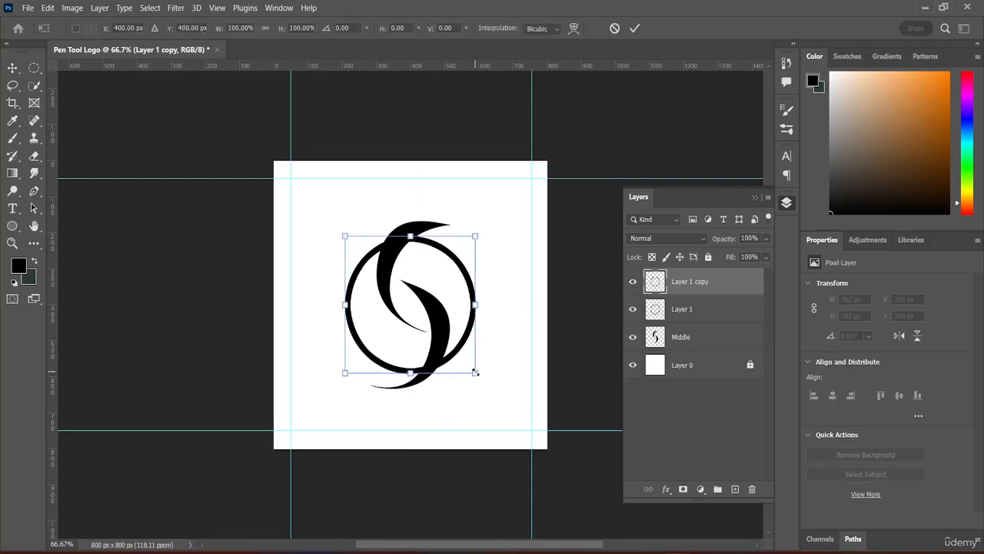
left_click_drag(475, 372, 488, 380)
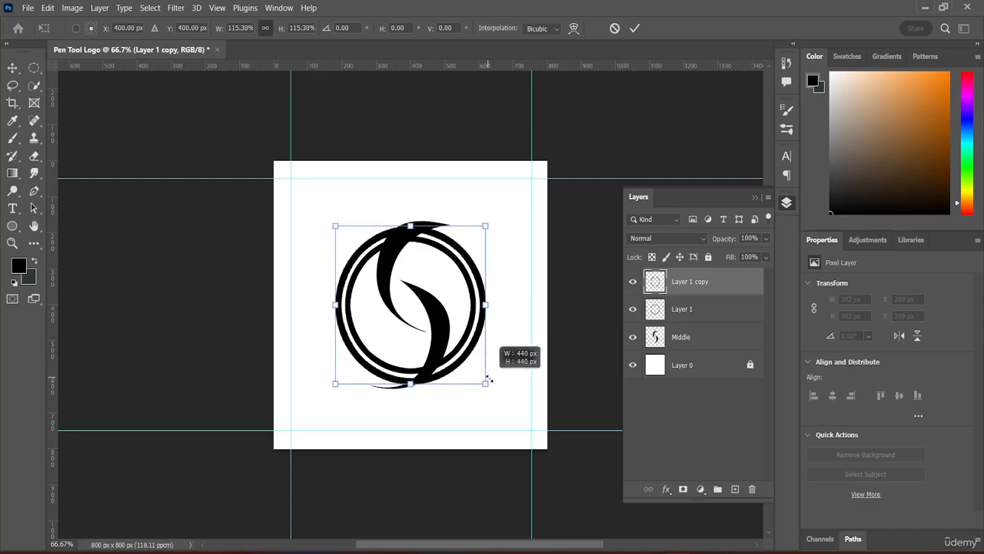
left_click_drag(489, 379, 466, 361)
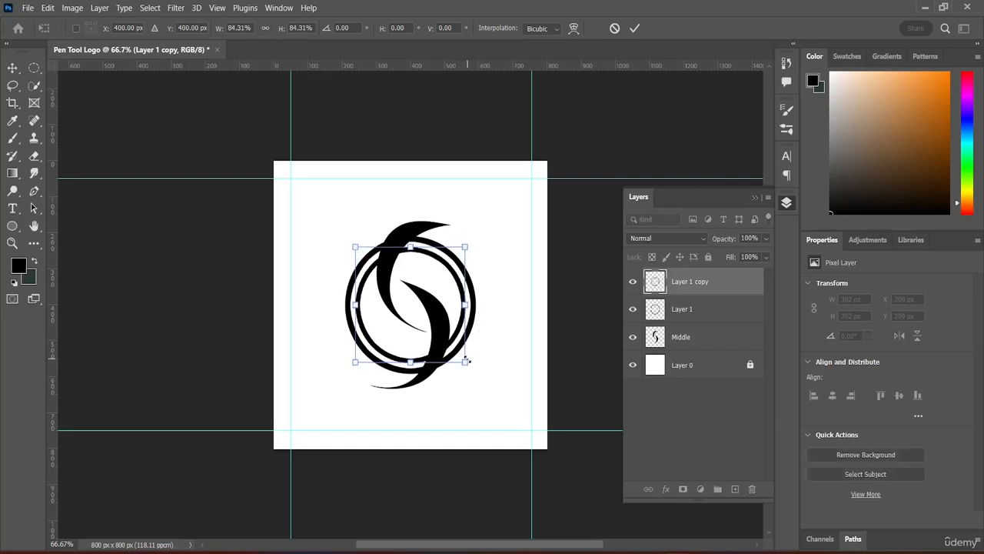
left_click(635, 30)
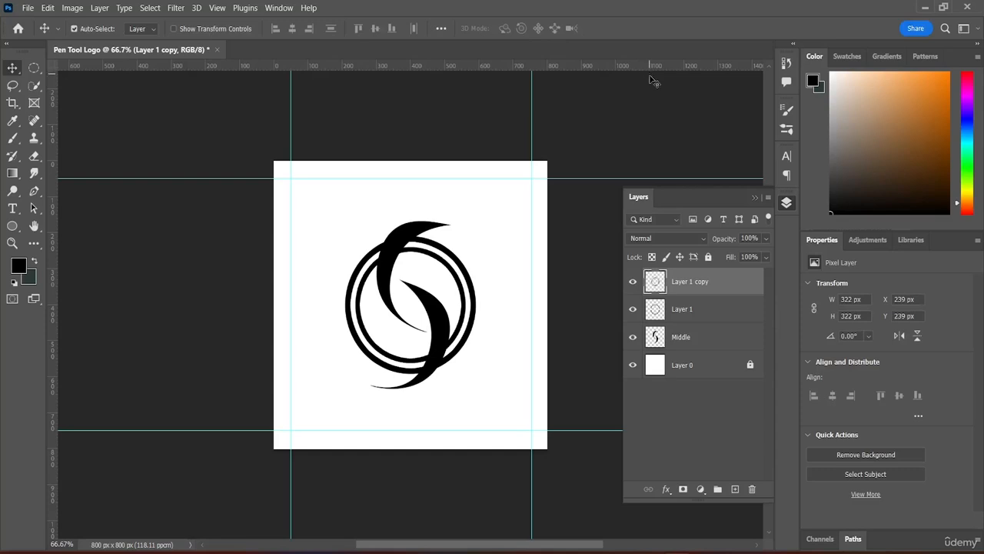
Merge the two ring layers into one layer and rename it Outer
left_click(697, 306, "shift")
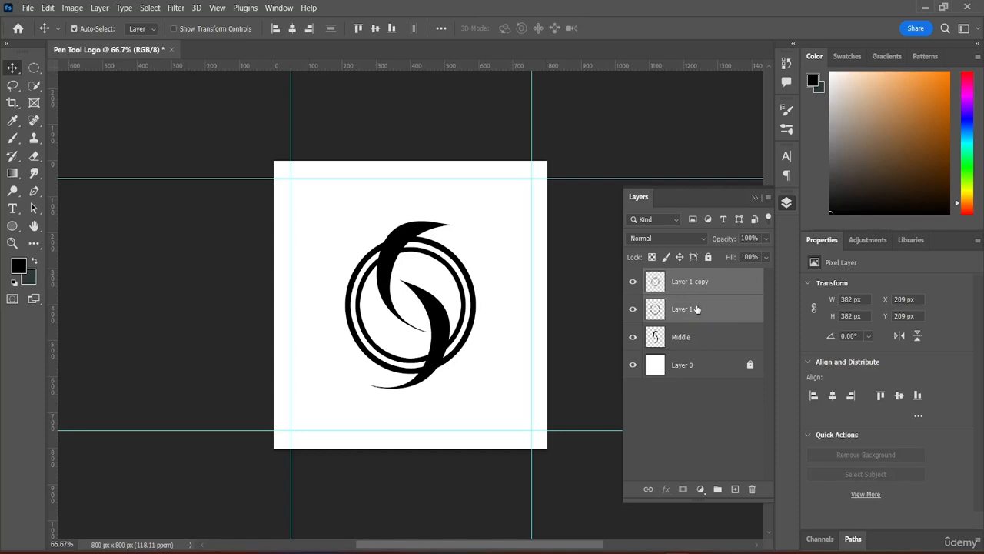
right_click(697, 308)
left_click(742, 402)
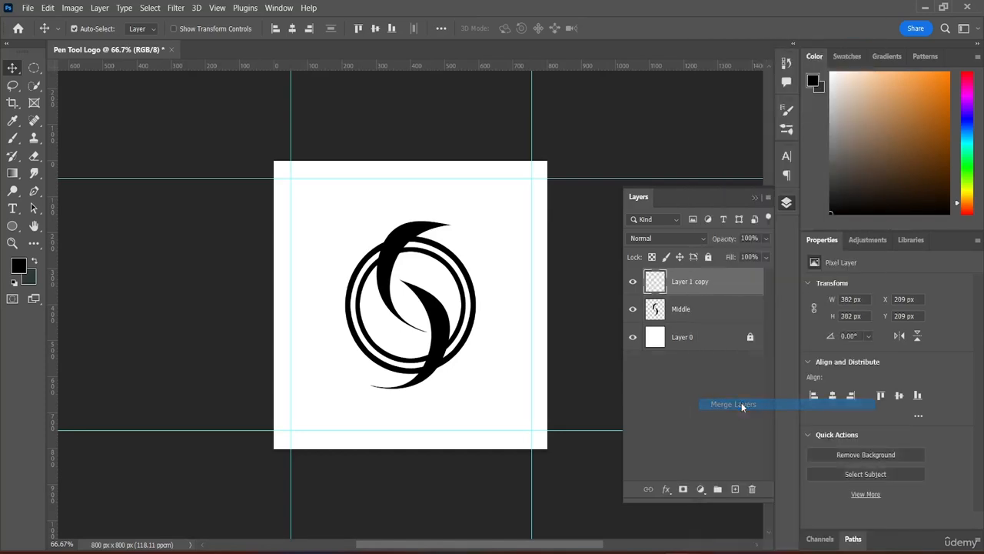
double_click(709, 281)
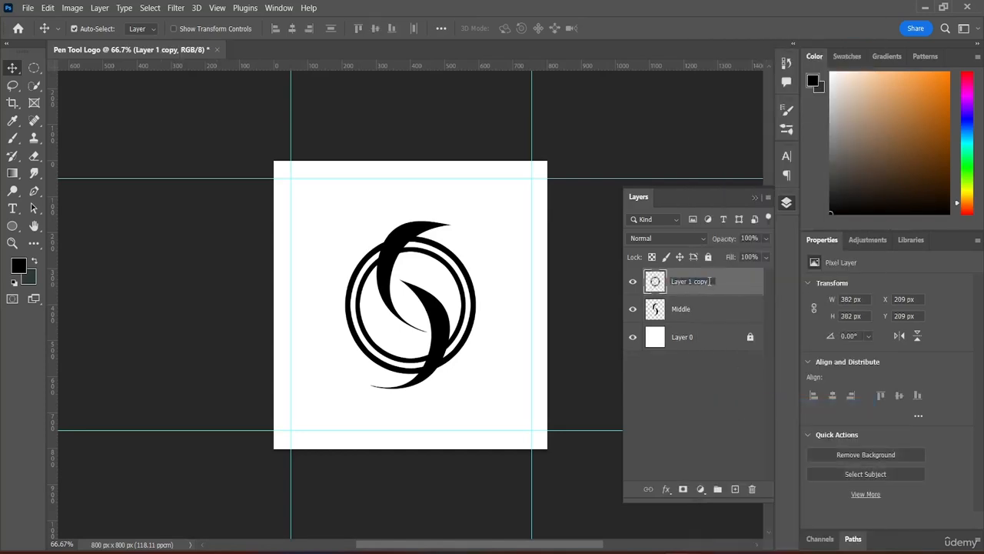
key("BackSpace")
key("Return")
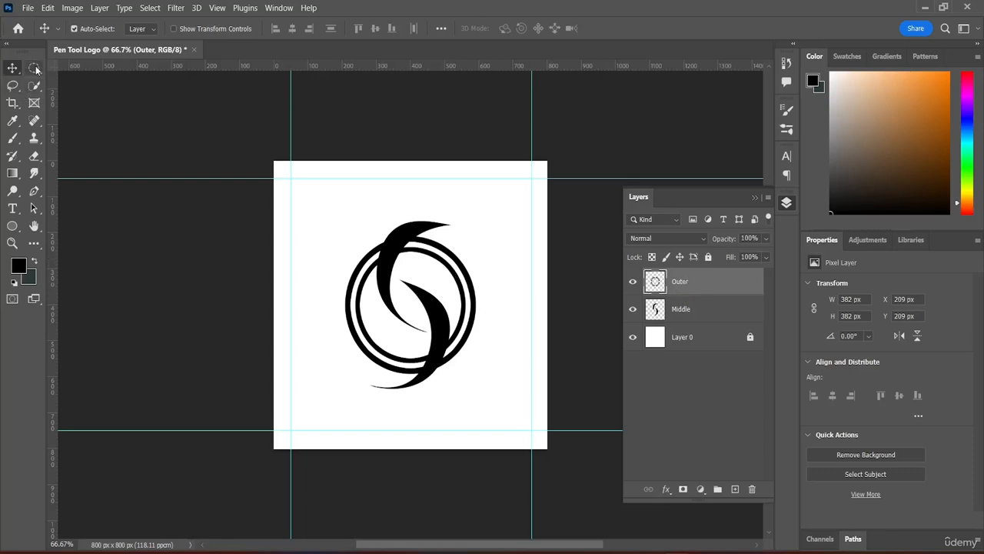
Select the gap between the two rings on the Outer layer with the Magic Wand tool
left_click(12, 86)
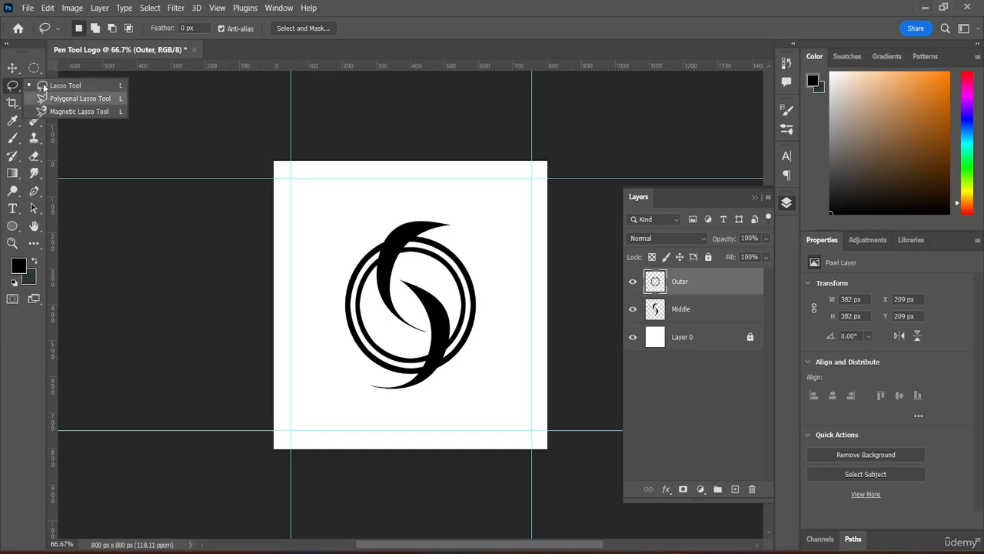
key("m")
left_click(32, 87)
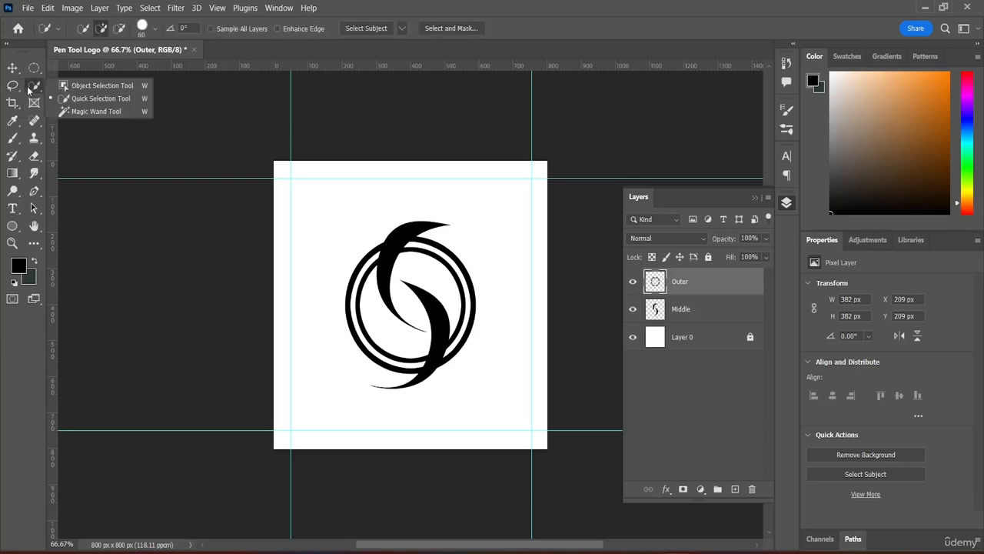
left_click(94, 112)
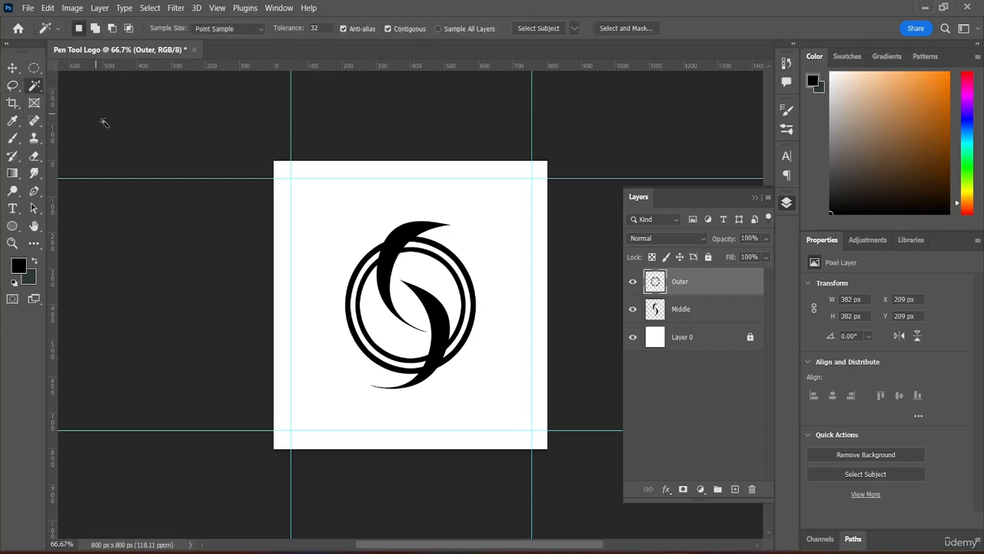
left_click(452, 263)
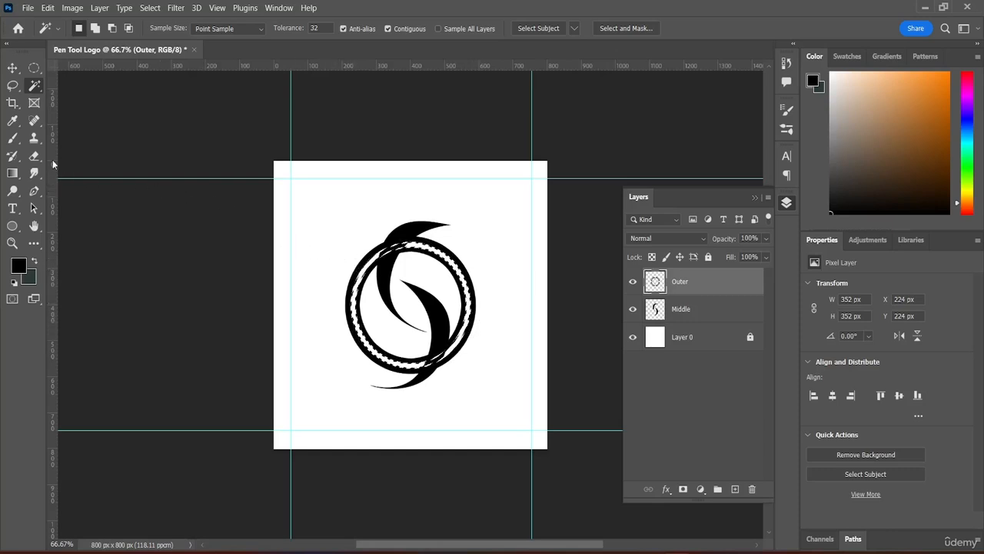
Try to paint the selected gap with a 50 px Hard Round brush at 50% opacity, undo the paint and deselect
left_click(12, 139)
left_click(93, 28)
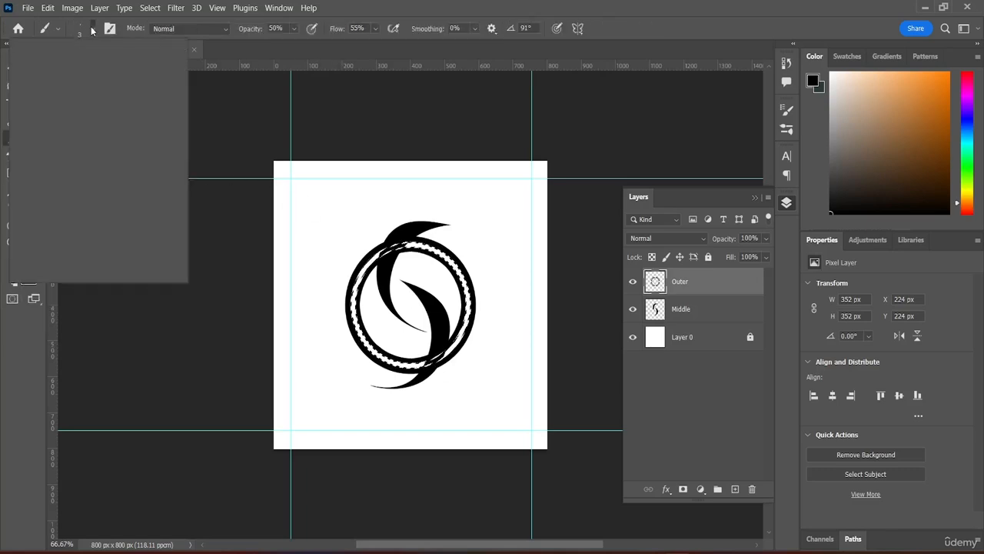
left_click_drag(71, 72, 113, 76)
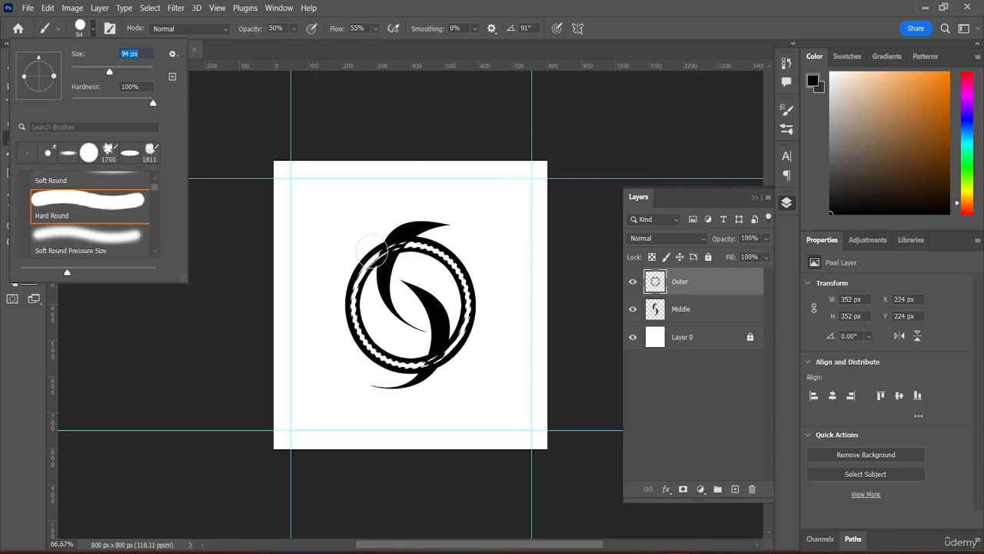
left_click_drag(108, 73, 92, 71)
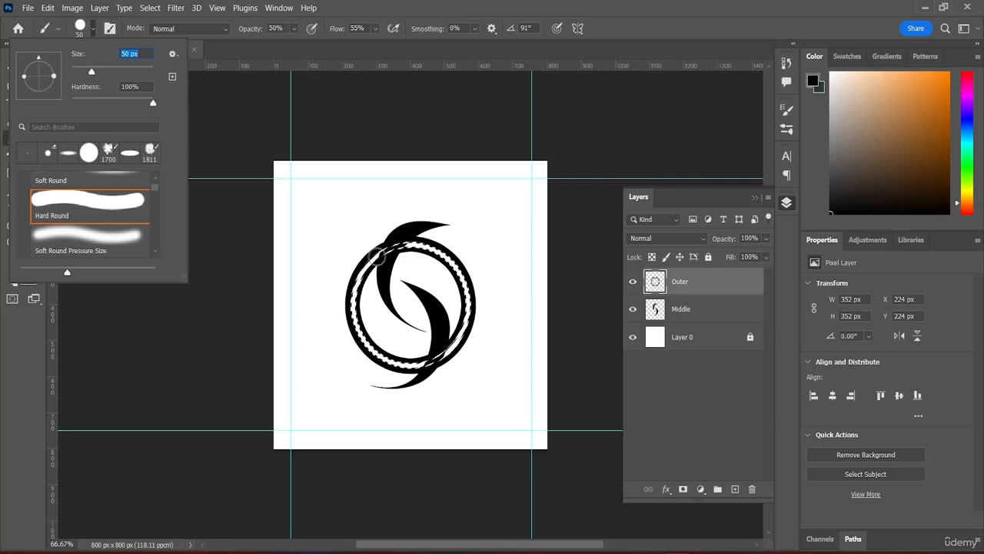
left_click(211, 42)
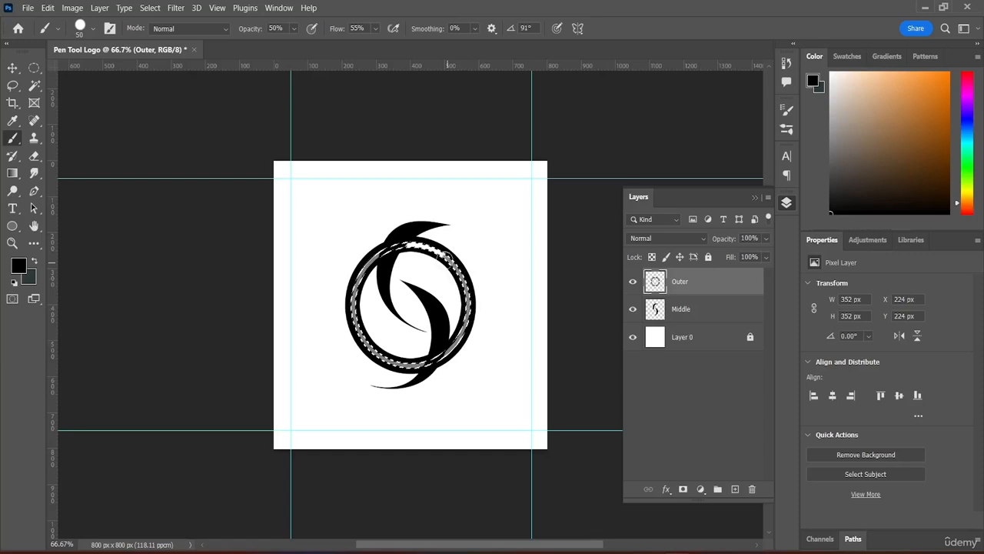
left_click_drag(454, 249, 471, 268)
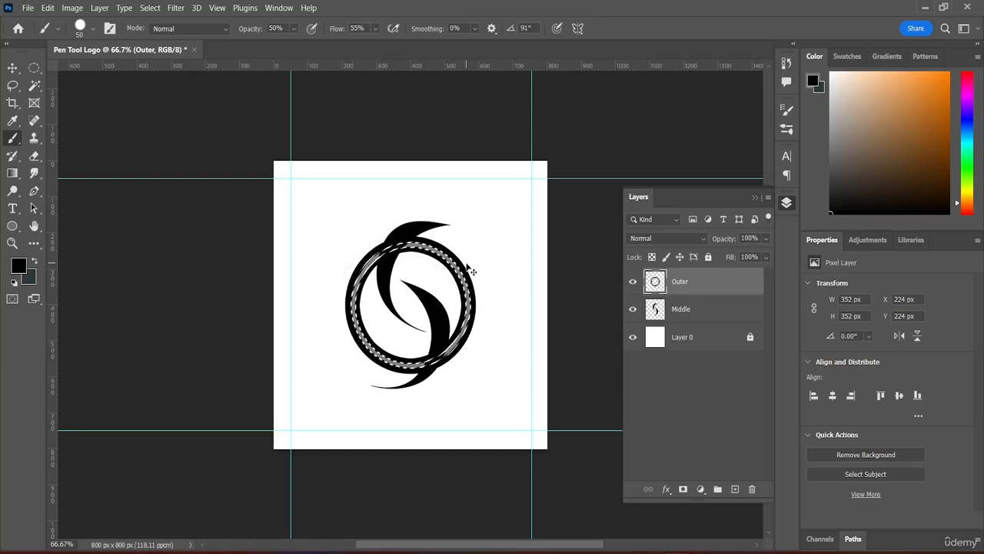
key("ctrl+d")
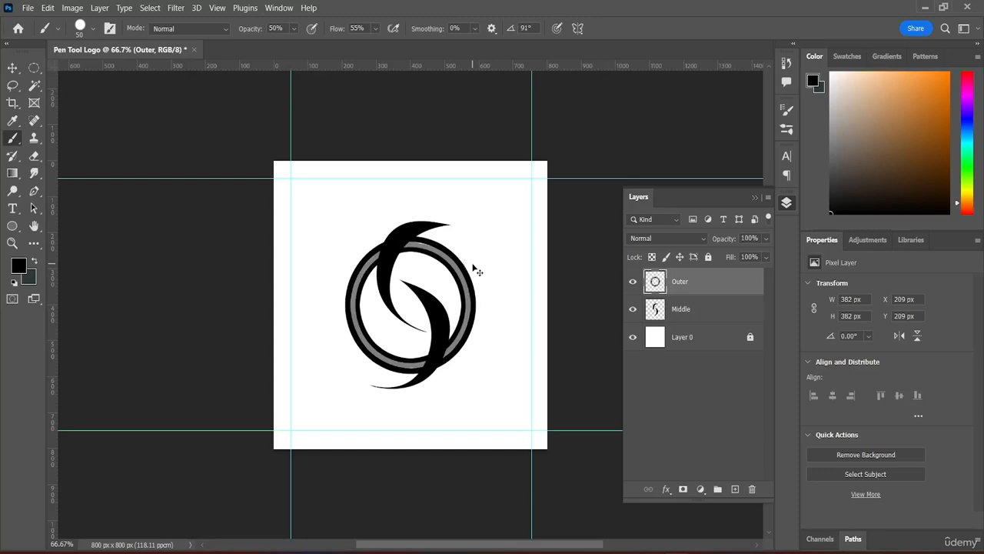
key("ctrl+z")
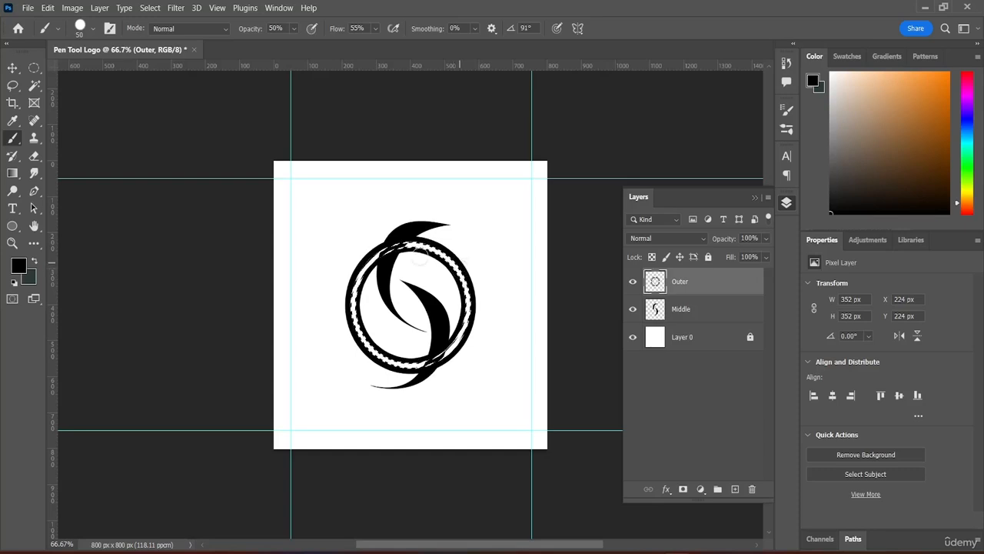
key("ctrl+d")
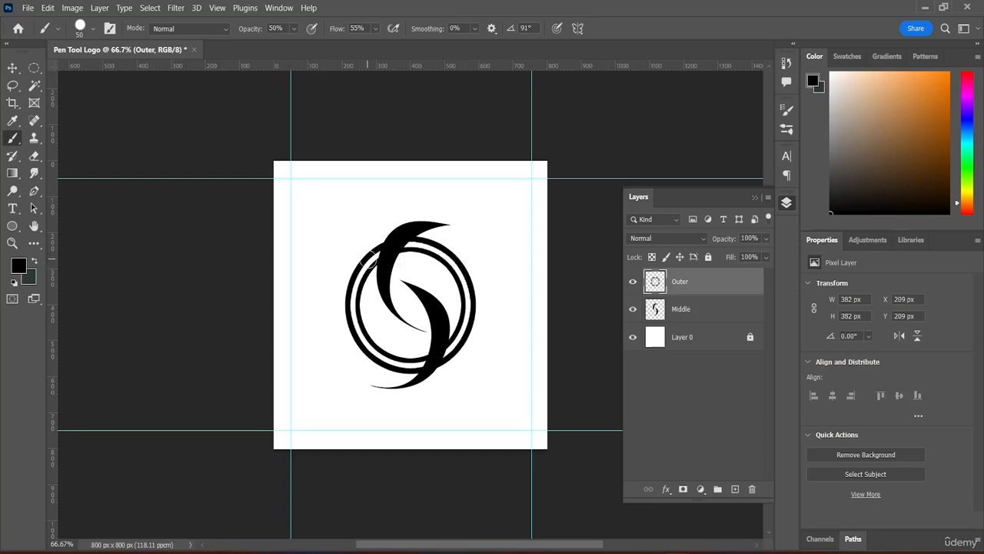
Undo a trial stroke over the rings, set the color to black, and choose a Hard Round brush with 100% hardness
left_click_drag(377, 257, 352, 306)
key("ctrl+z")
left_click(832, 209)
left_click(93, 33)
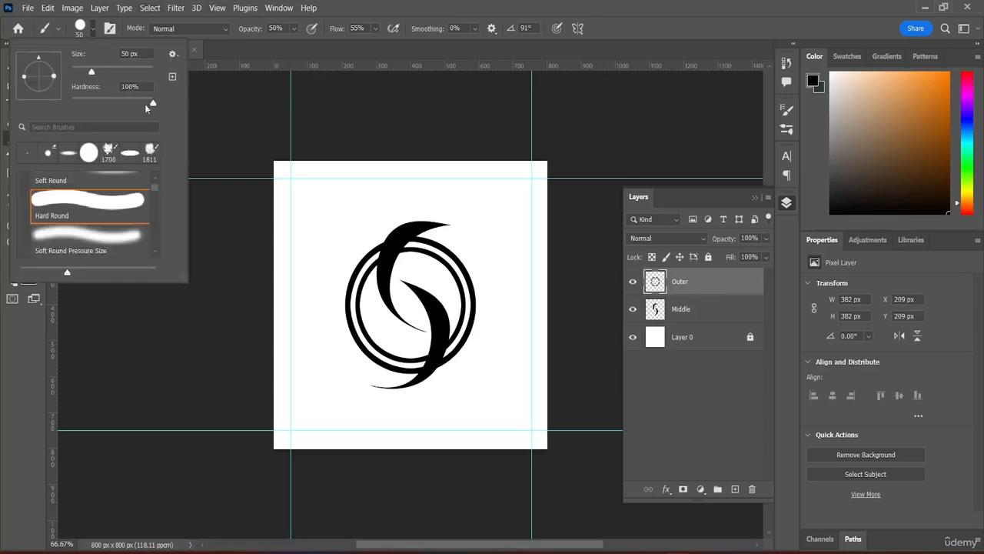
left_click_drag(171, 104, 185, 109)
left_click(90, 154)
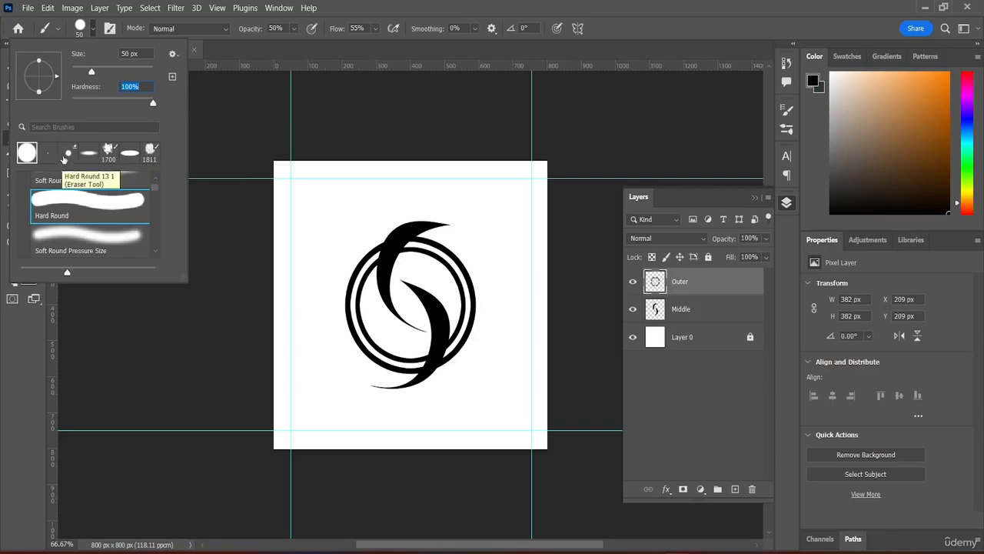
Test the brush on the rings' upper-left part, set its opacity to 100%, and undo the test stroke
left_click(374, 256)
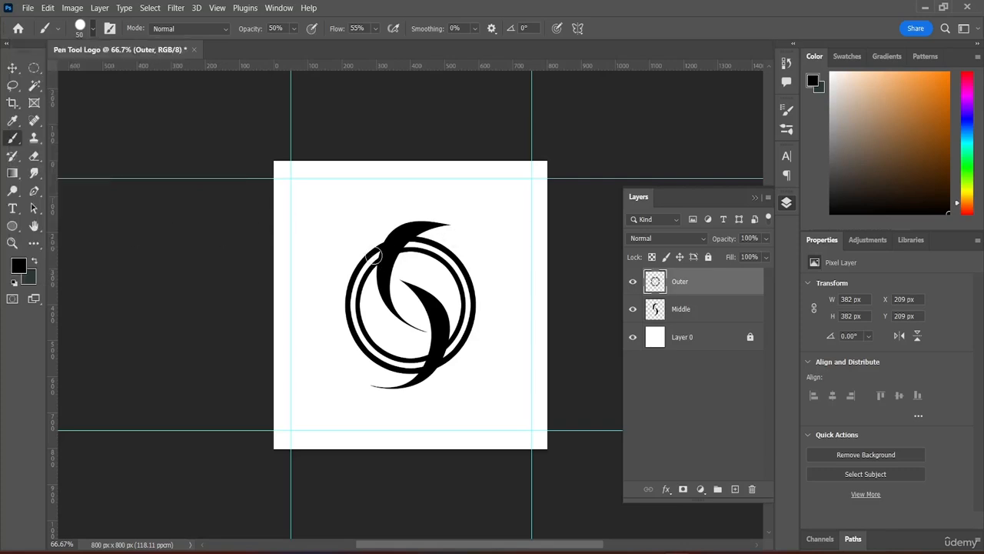
left_click_drag(374, 256, 356, 263)
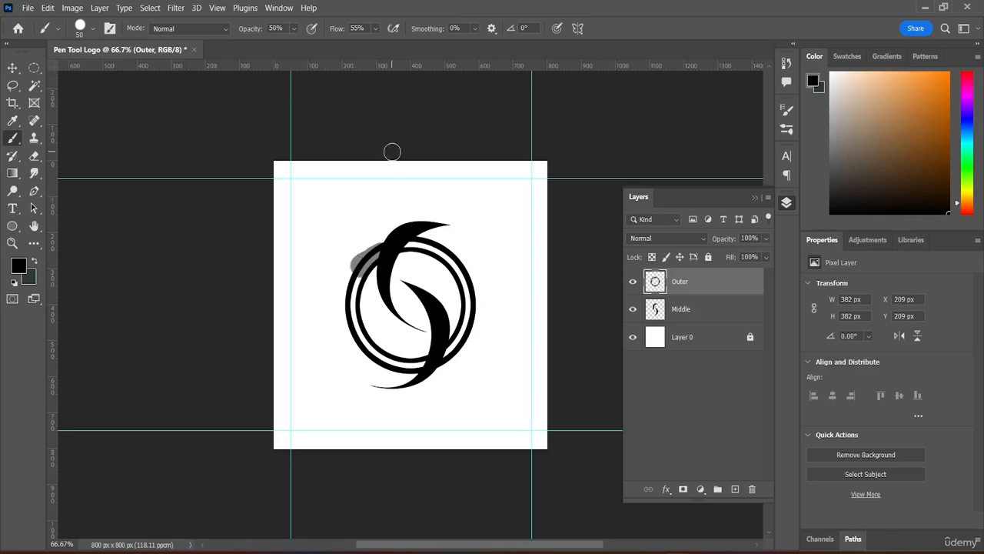
left_click(294, 28)
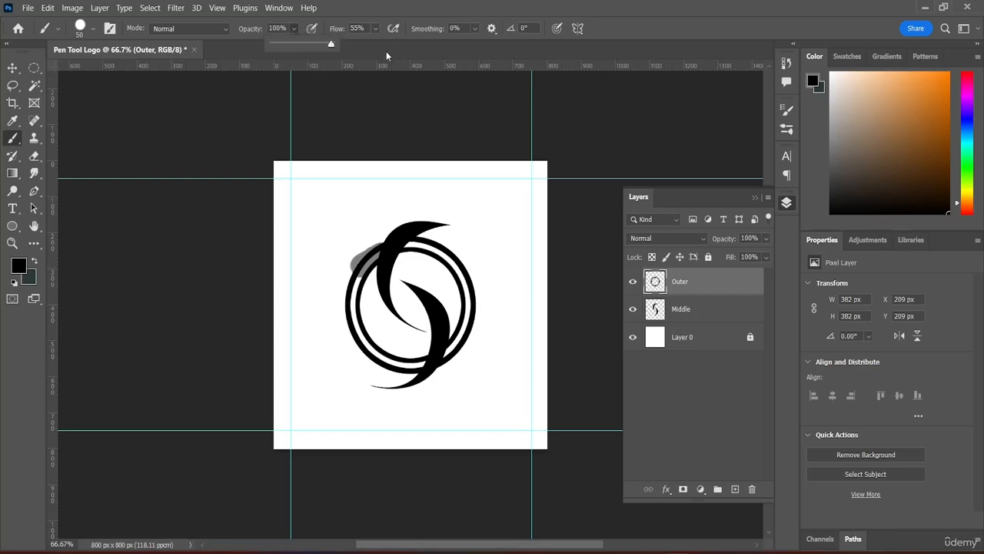
left_click(400, 108)
key("ctrl+z")
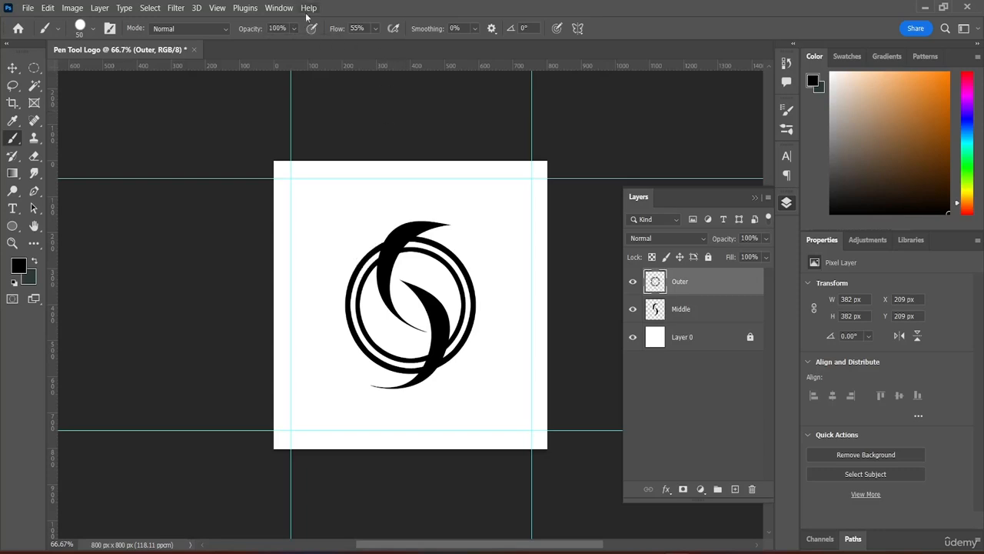
Select the gap between the rings with the Magic Wand and paint it solid black with a 40 px brush
left_click(33, 87)
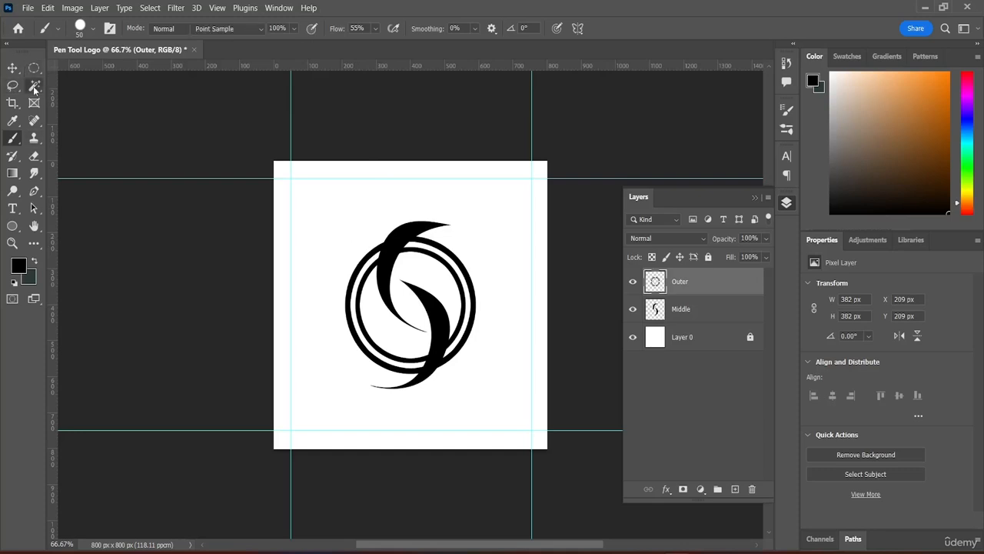
left_click(371, 270)
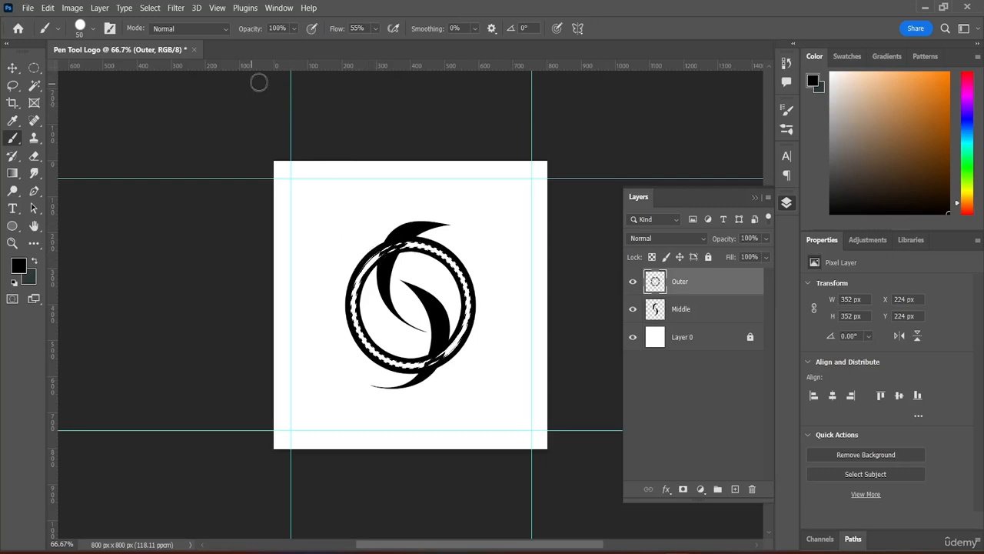
left_click(93, 29)
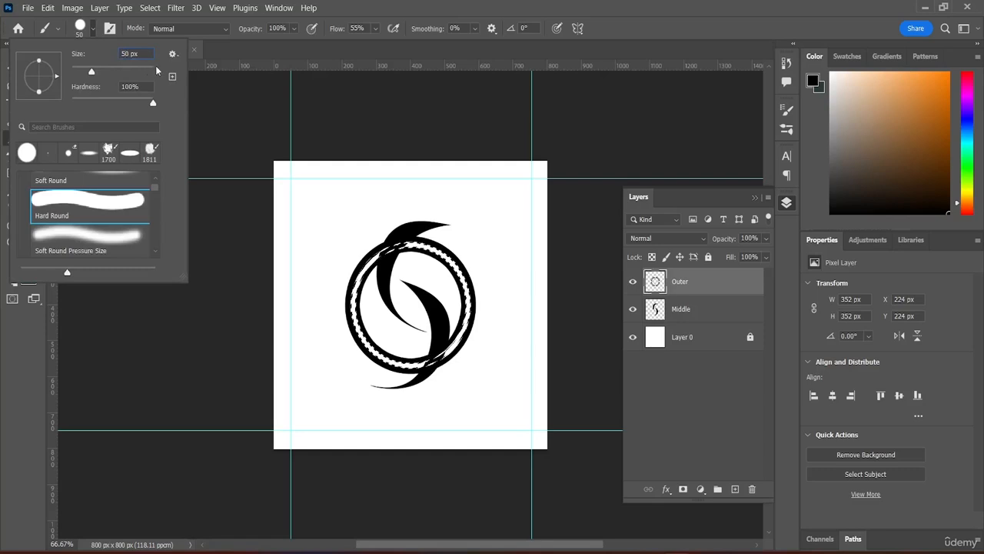
type("4")
key("Return")
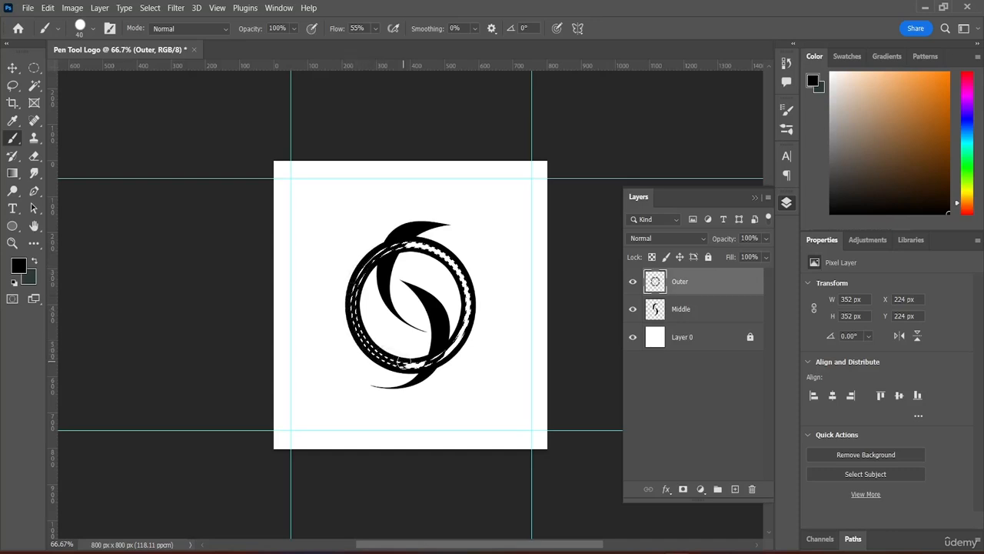
mouse_move(428, 363)
left_mouse_down()
mouse_move(465, 318)
mouse_move(466, 285)
mouse_move(449, 266)
mouse_move(432, 250)
mouse_move(380, 248)
mouse_move(350, 286)
left_mouse_up()
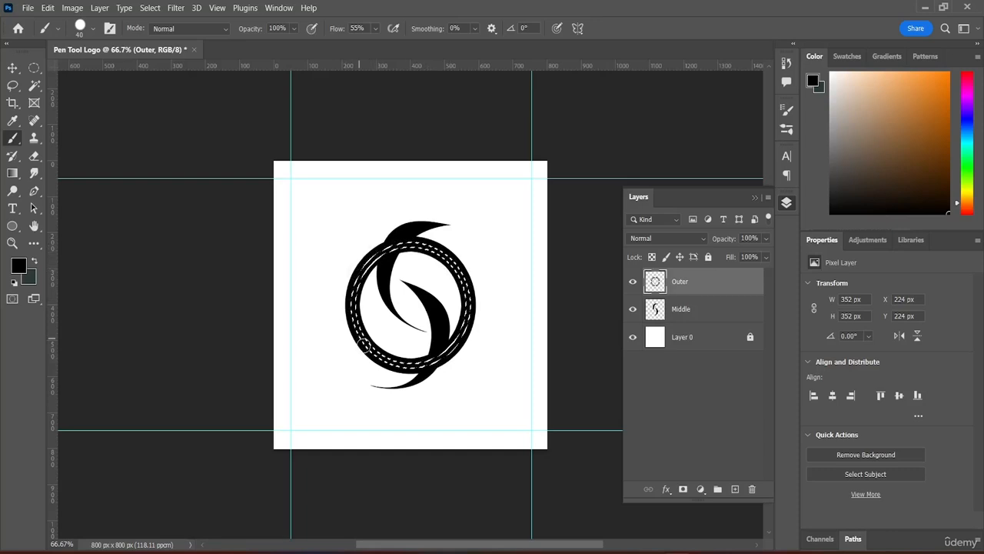
Finish painting the rings' lower-left gap black and deselect it
left_click_drag(365, 346, 400, 364)
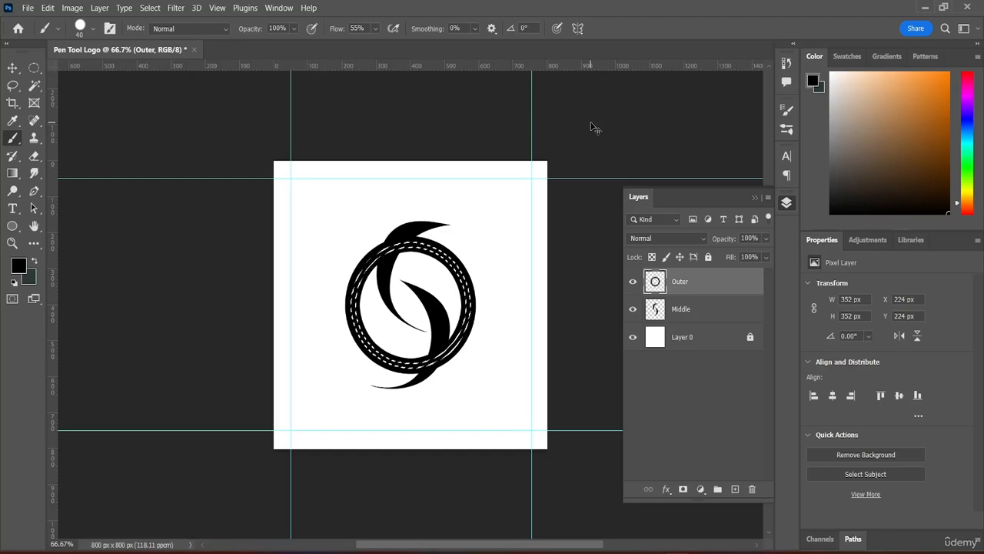
key("ctrl+d")
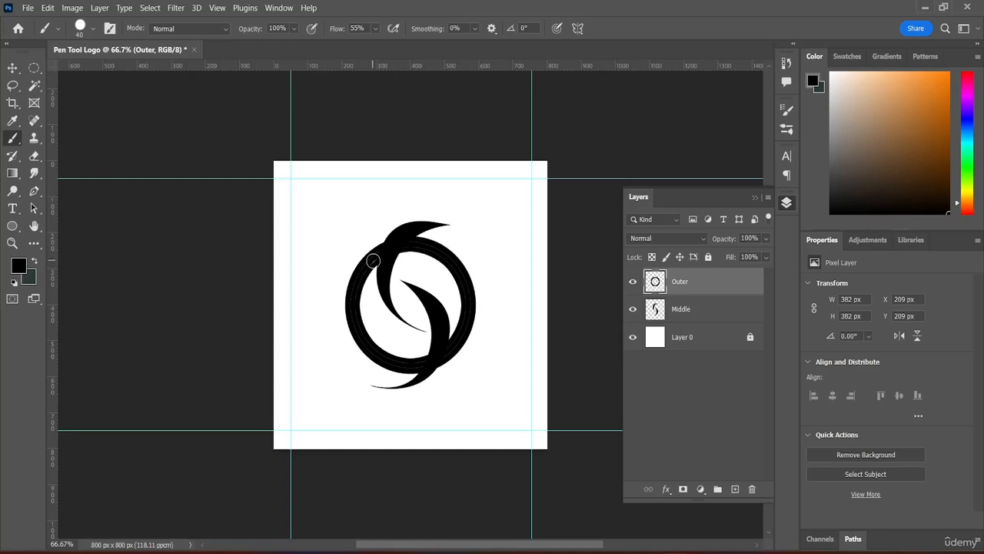
Set the brush size to 20 px and paint over the thin seams left around the entire ring in black
left_click(92, 31)
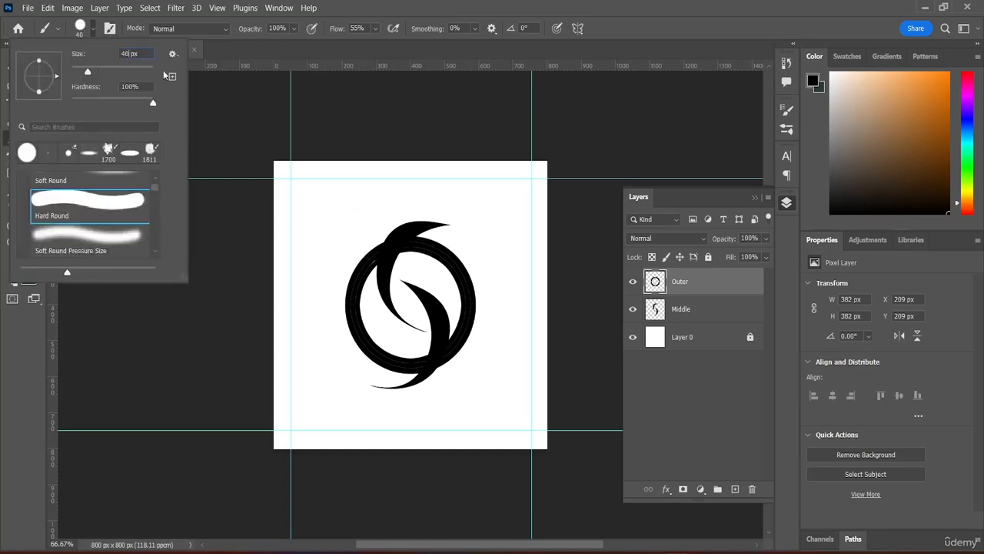
key("BackSpace")
key("BackSpace")
type("20")
key("Return")
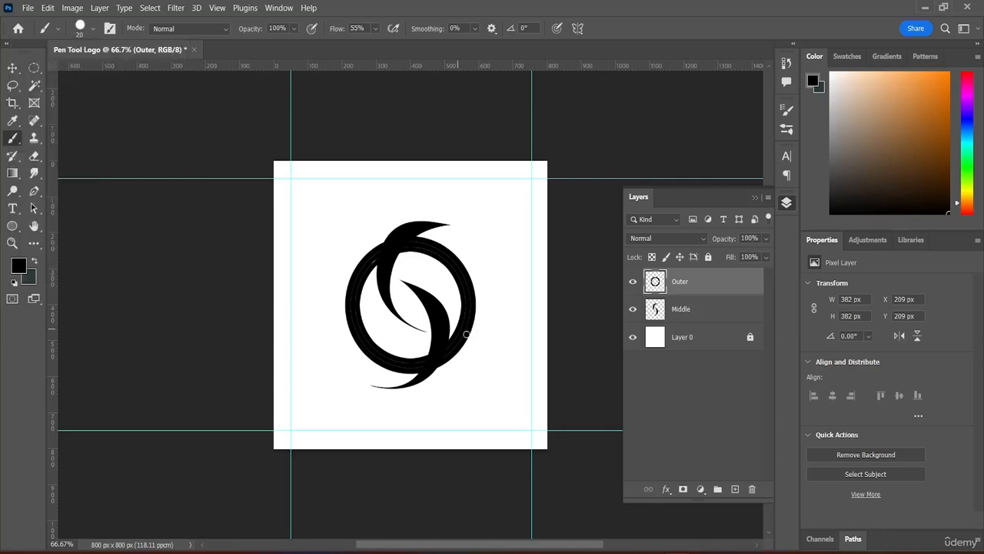
scroll(447, 284, "up", 2)
scroll(447, 284, "down", 2)
scroll(489, 260, "down", 1)
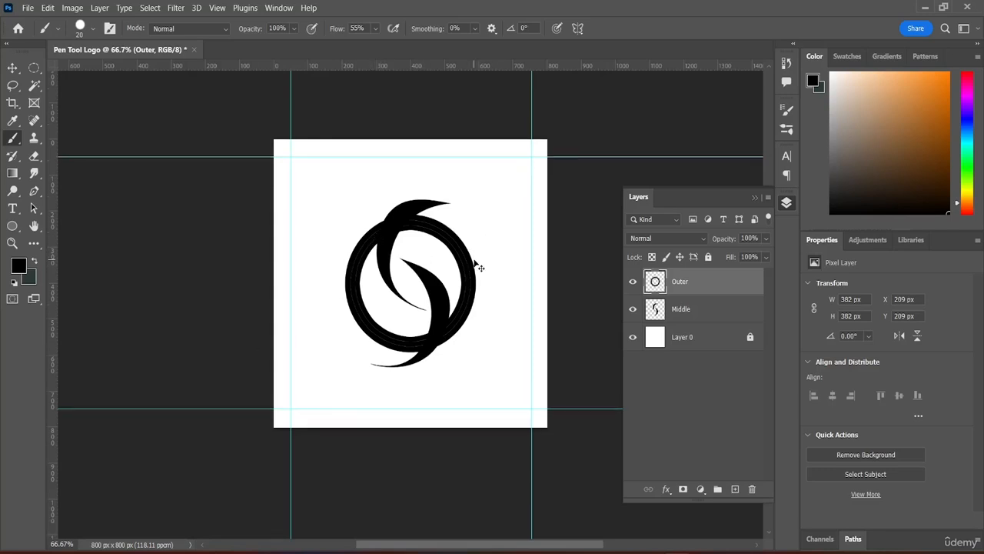
scroll(478, 267, "up", 4)
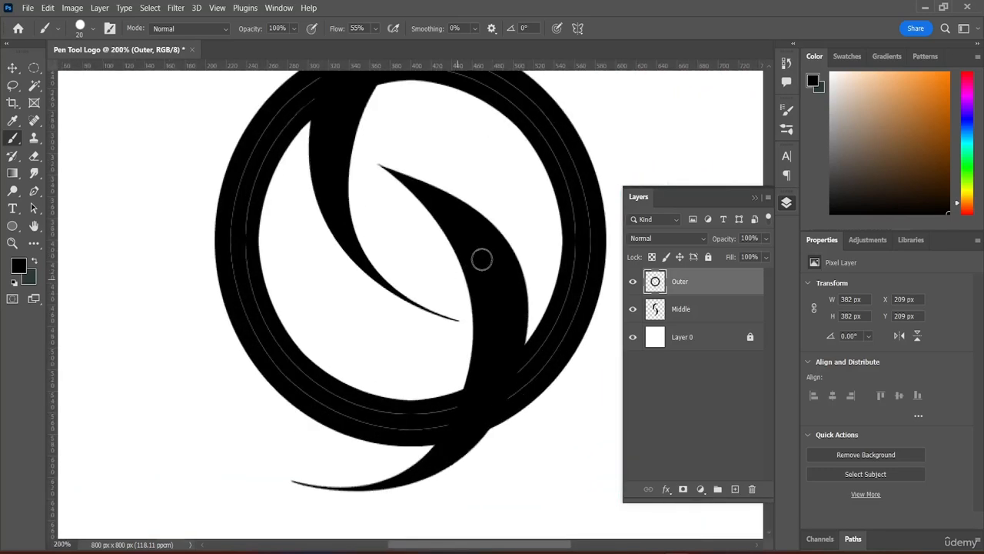
scroll(481, 260, "up", 2)
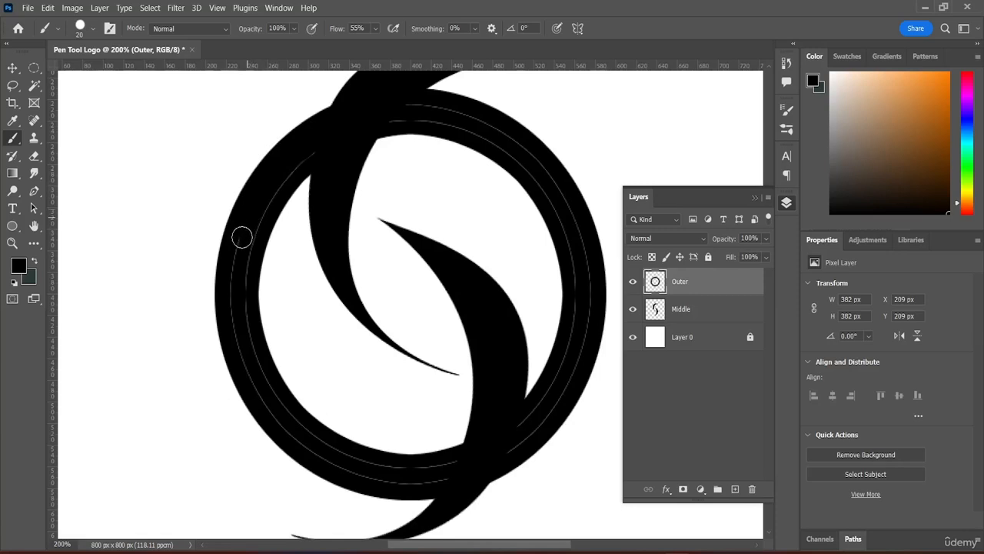
mouse_move(228, 292)
left_mouse_down()
mouse_move(242, 363)
mouse_move(280, 408)
left_mouse_up()
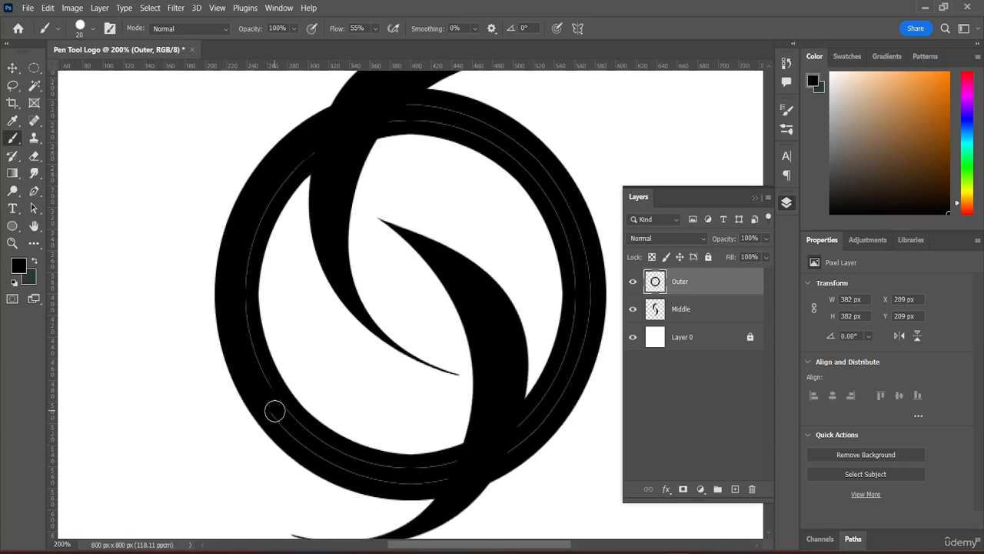
mouse_move(268, 413)
left_mouse_down()
mouse_move(377, 474)
mouse_move(453, 466)
mouse_move(405, 481)
mouse_move(431, 481)
mouse_move(398, 480)
left_mouse_up()
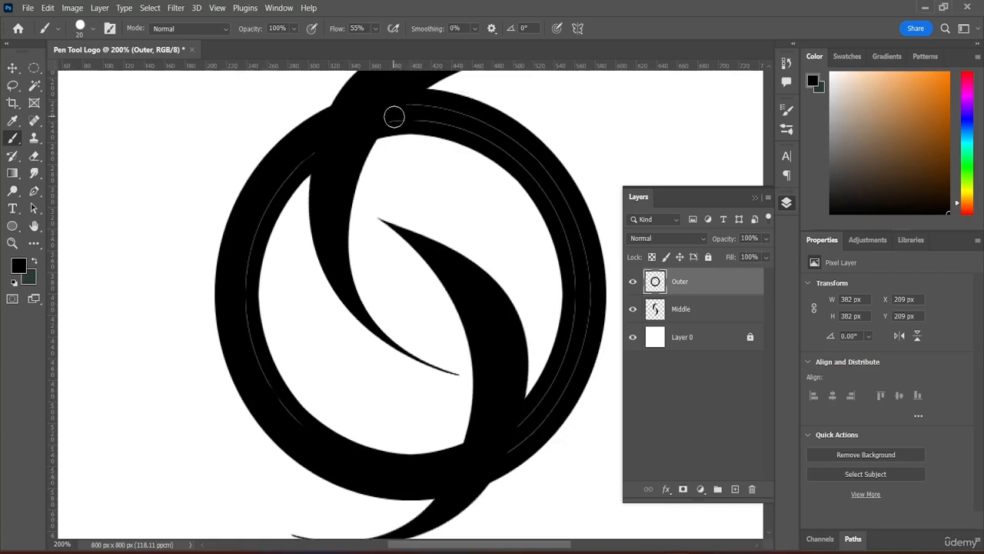
mouse_move(395, 114)
left_mouse_down()
mouse_move(504, 136)
mouse_move(495, 136)
mouse_move(547, 179)
mouse_move(579, 233)
mouse_move(580, 343)
mouse_move(577, 351)
mouse_move(577, 315)
mouse_move(562, 375)
mouse_move(510, 442)
mouse_move(532, 437)
mouse_move(571, 332)
left_mouse_up()
mouse_move(285, 155)
left_mouse_down()
mouse_move(313, 152)
mouse_move(286, 158)
mouse_move(296, 155)
mouse_move(256, 217)
mouse_move(240, 306)
mouse_move(253, 355)
mouse_move(305, 441)
left_mouse_up()
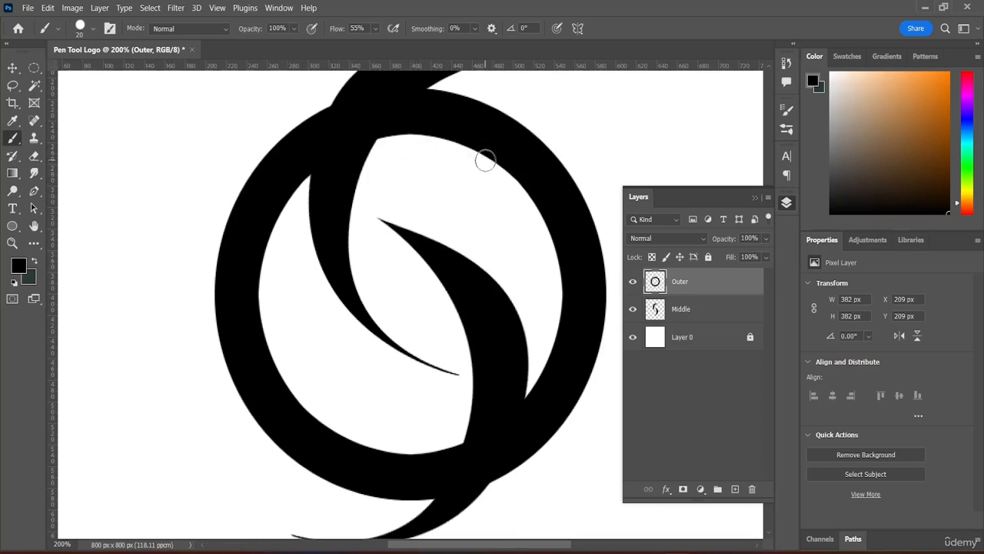
Add a new layer above the Outer layer and set the foreground color to dark green (005a06)
scroll(484, 159, "up", 3)
scroll(462, 135, "down", 3)
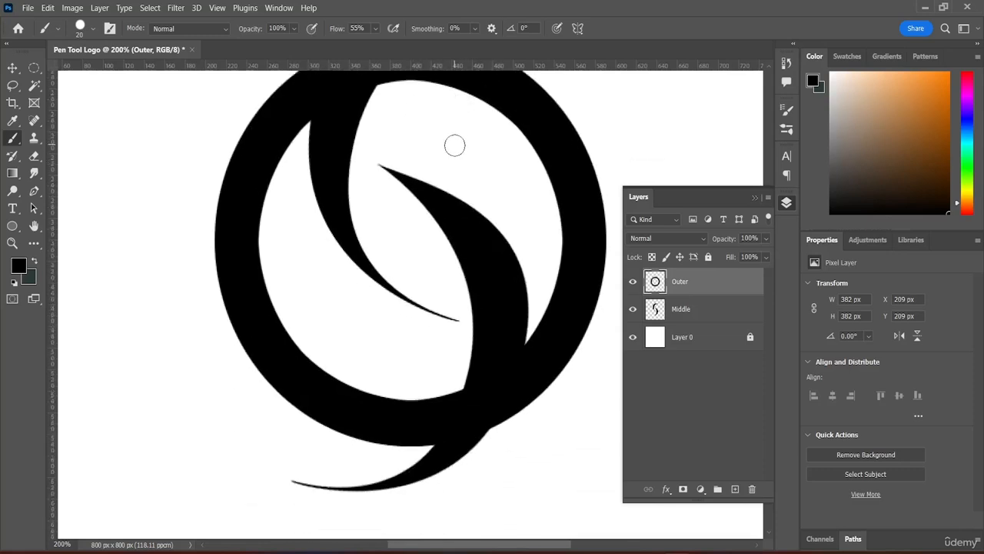
scroll(465, 139, "up", 2)
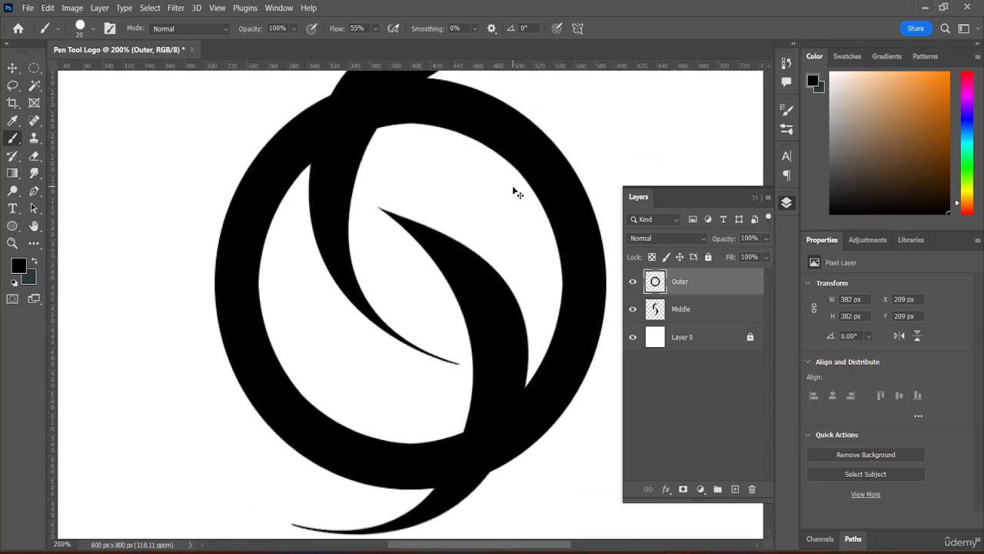
key("ctrl+minus")
scroll(514, 191, "up", 4)
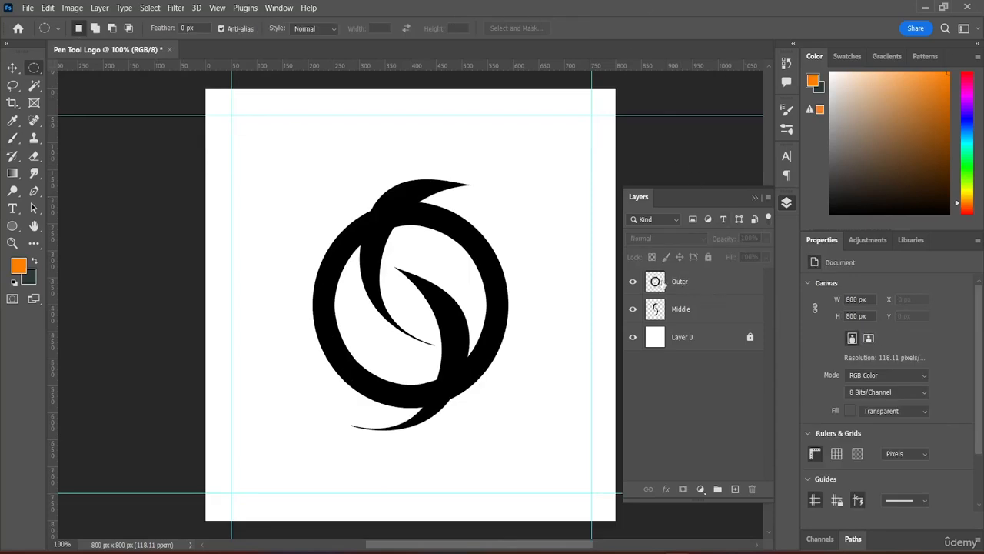
left_click(735, 489)
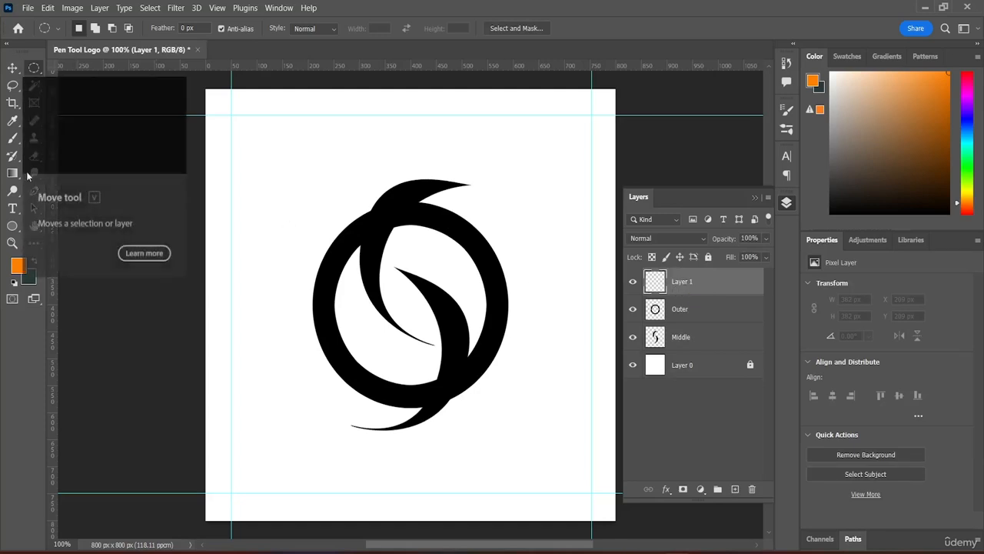
left_click(19, 265)
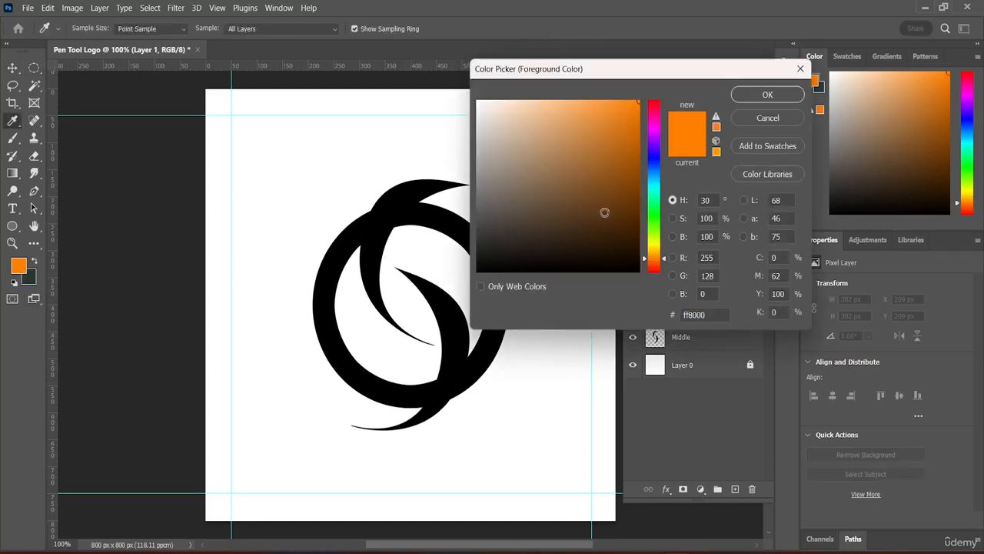
left_click_drag(658, 258, 661, 217)
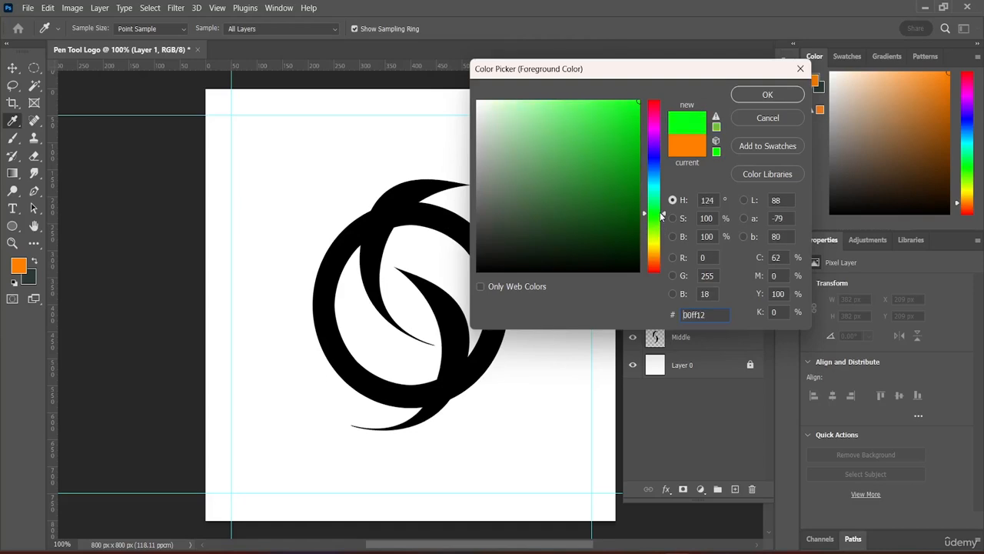
left_click_drag(638, 109, 639, 212)
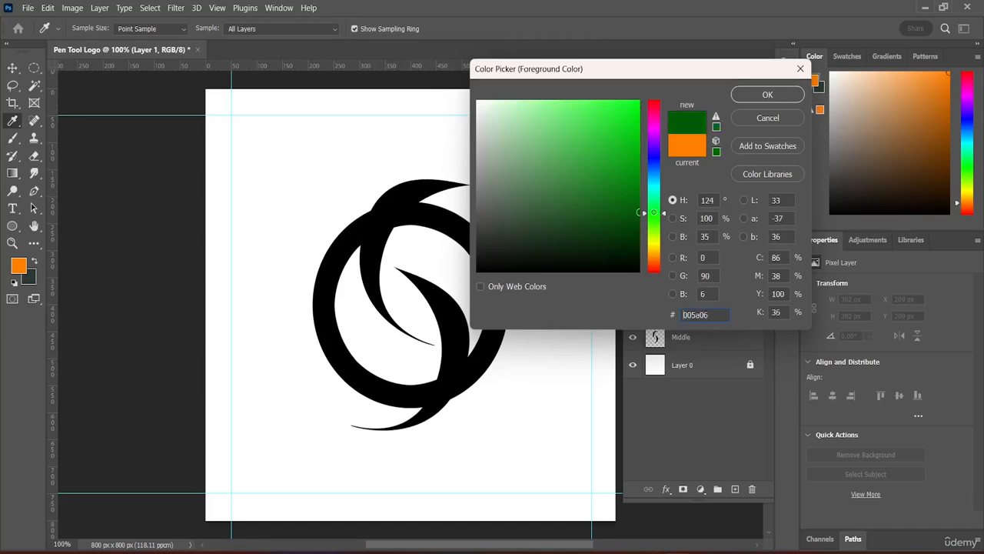
left_click(770, 94)
key("m")
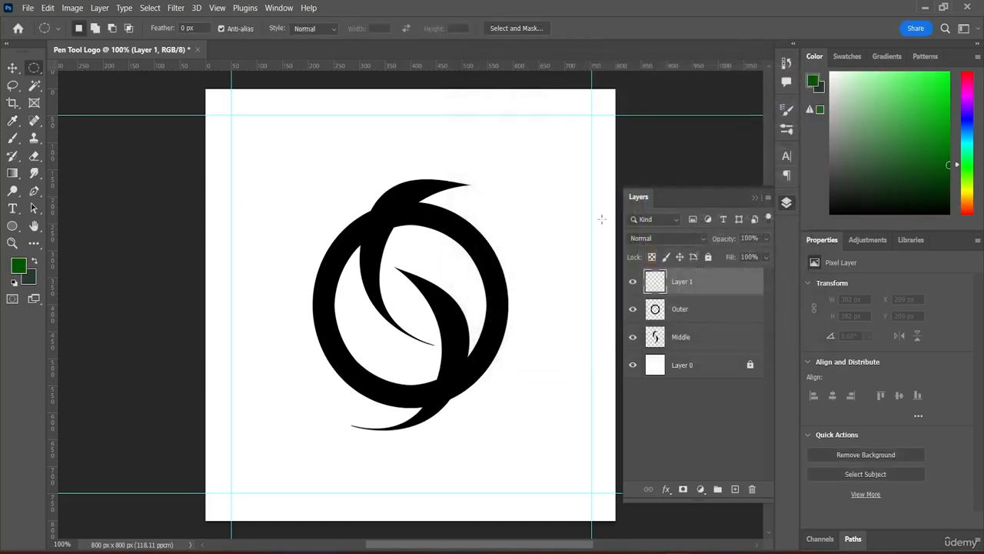
right_click(476, 225)
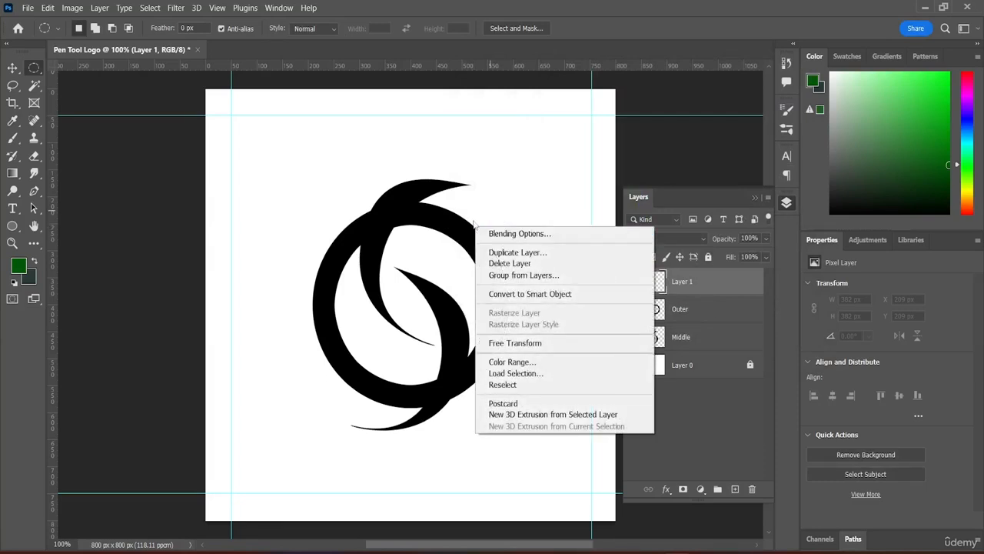
right_click(472, 234)
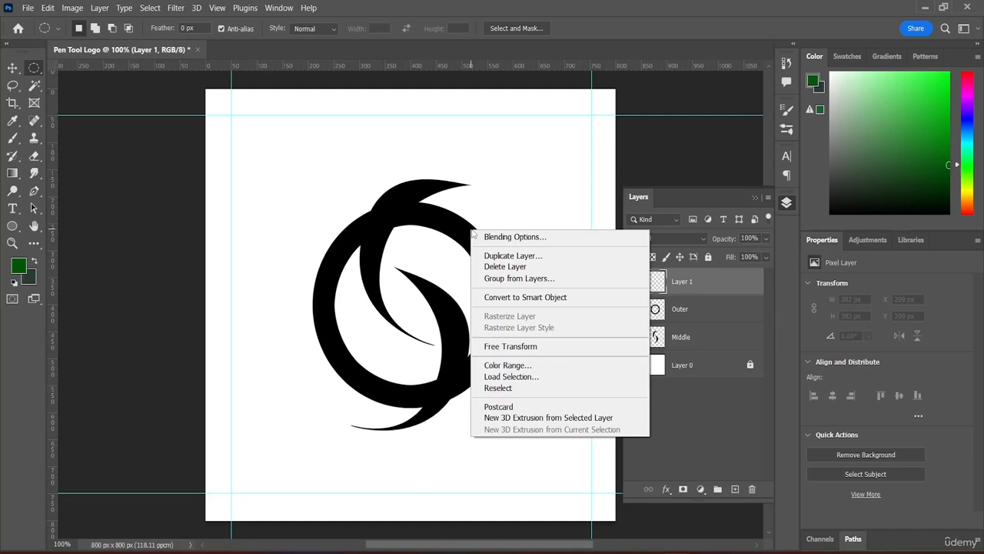
left_click(463, 241)
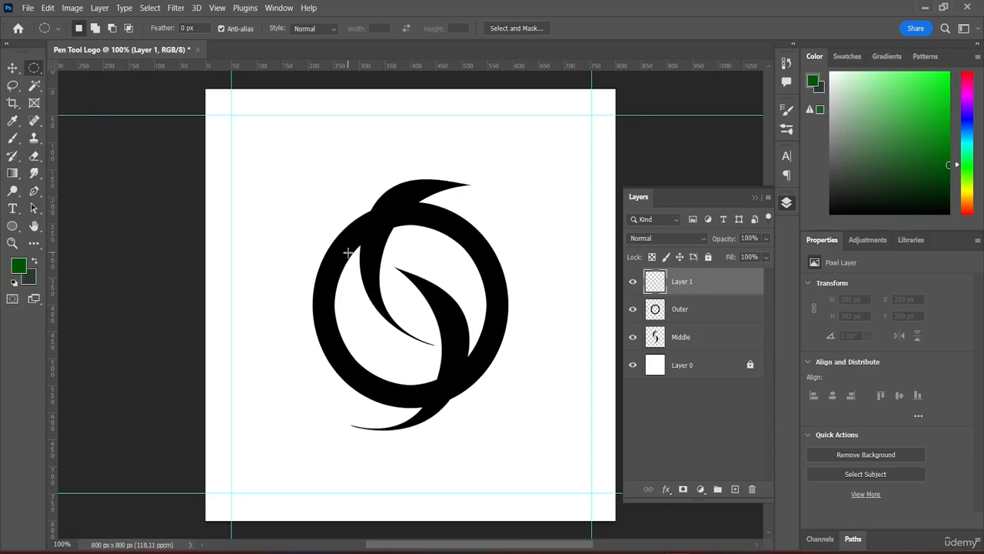
Load the Middle layer's crescents as a selection and make the empty Layer 1 active
key("alt+[")
key("alt+[")
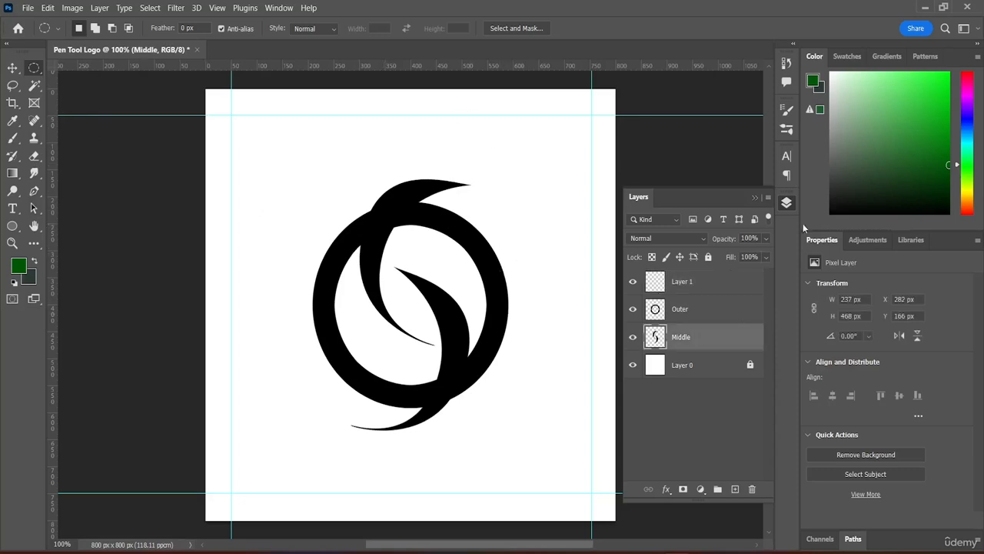
left_click(655, 339, "ctrl")
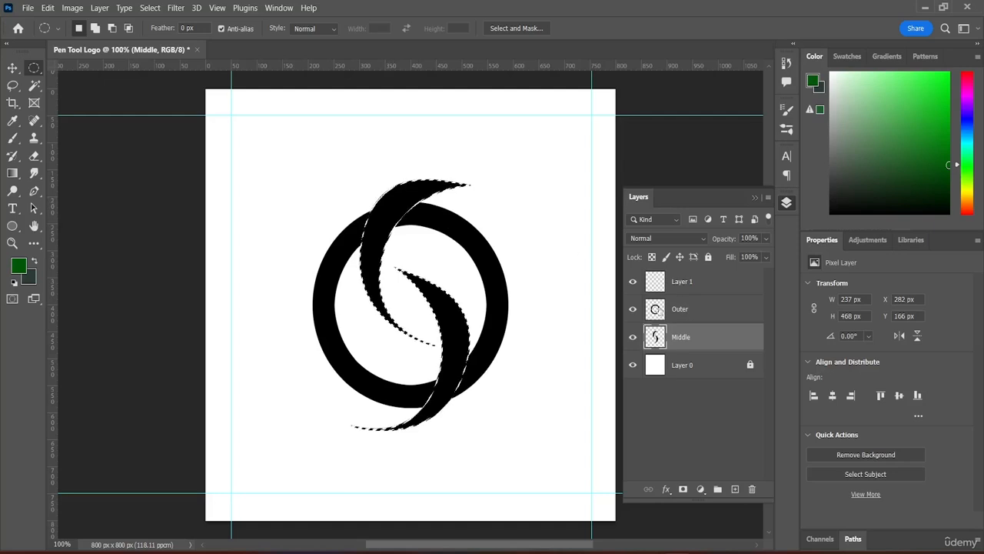
left_click(665, 286)
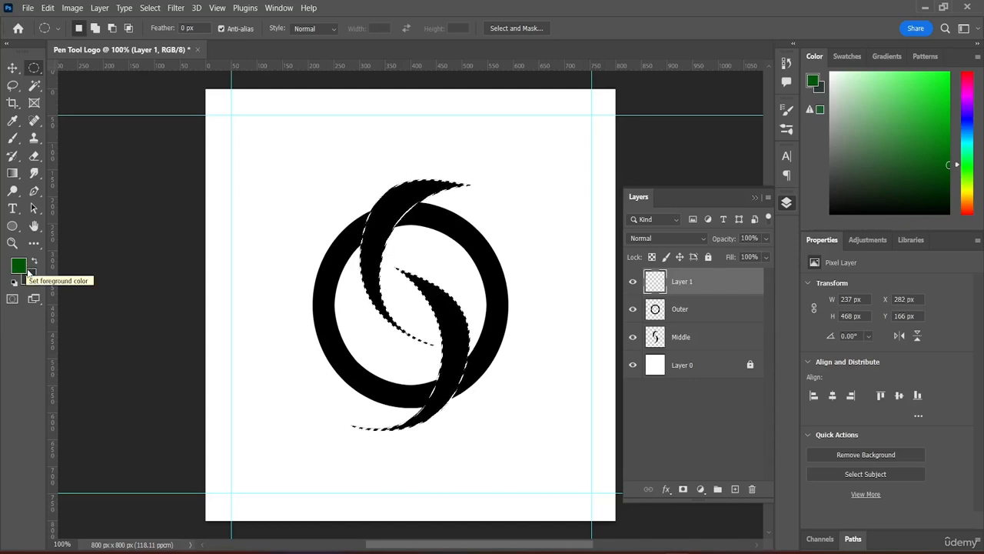
Try a 30 px dark green stroke outside the crescent selection on Layer 1, and undo it
right_click(459, 310)
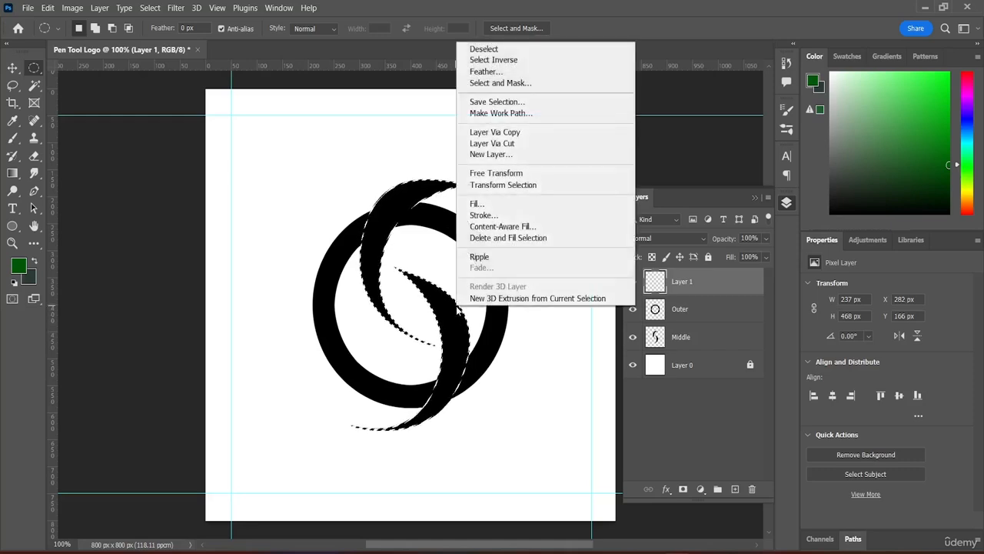
left_click(490, 215)
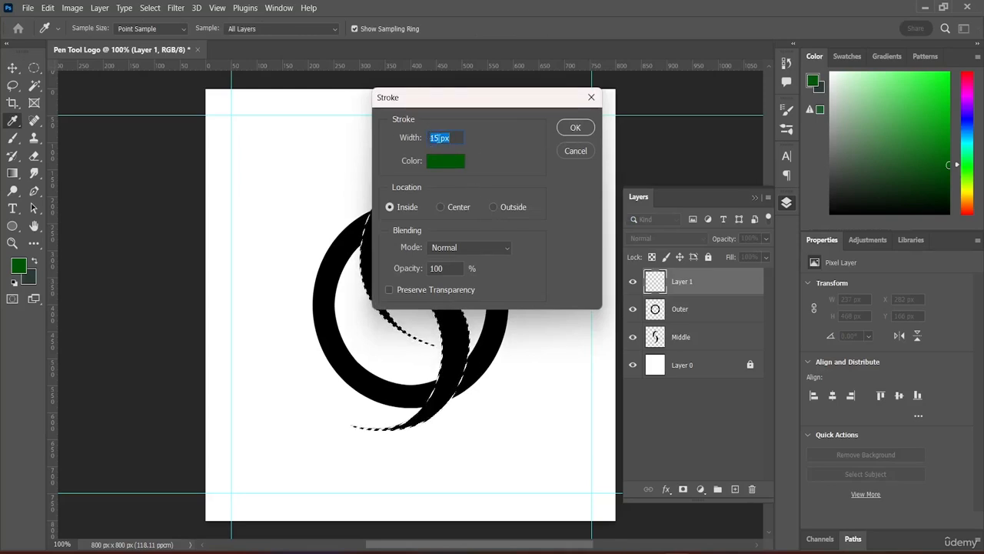
left_click(440, 138)
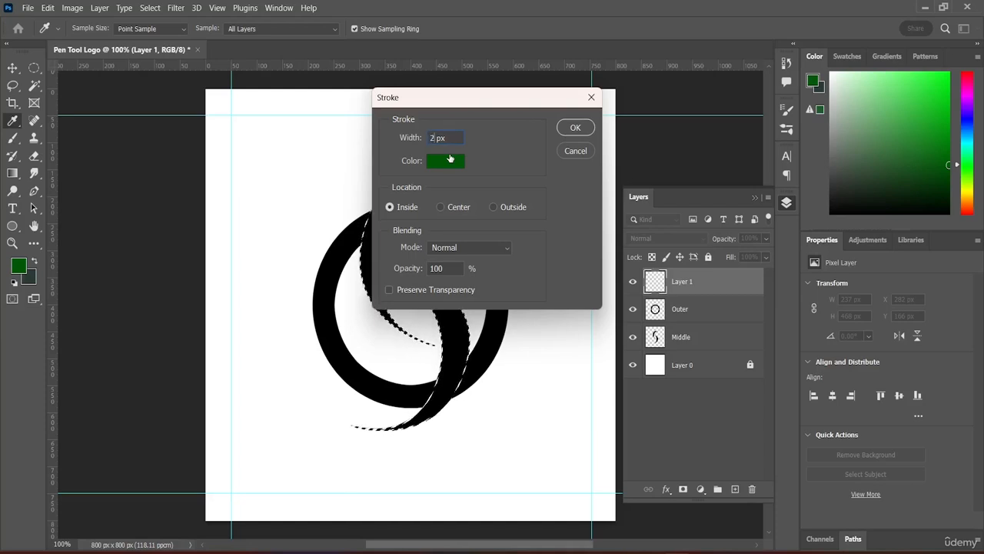
key("BackSpace")
type("30")
left_click(494, 206)
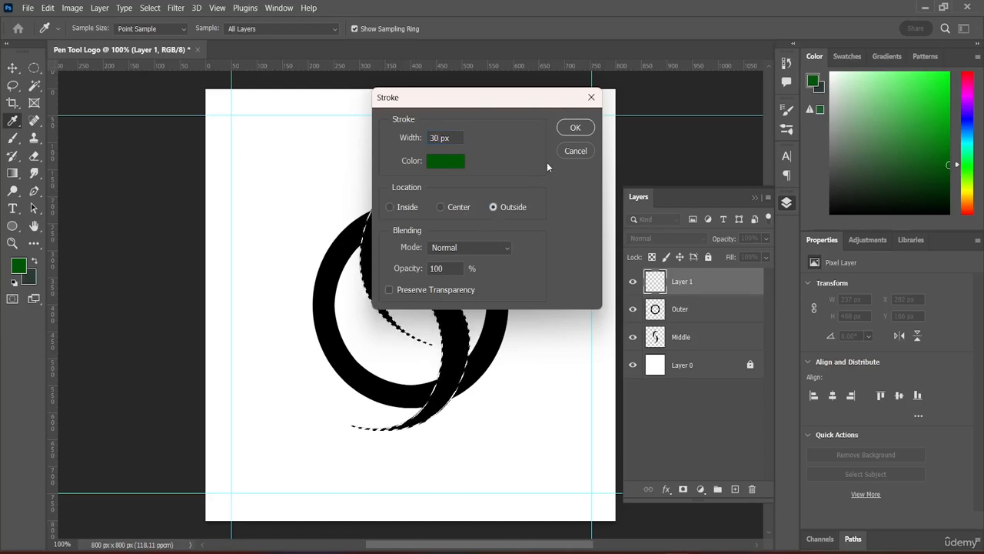
left_click(576, 128)
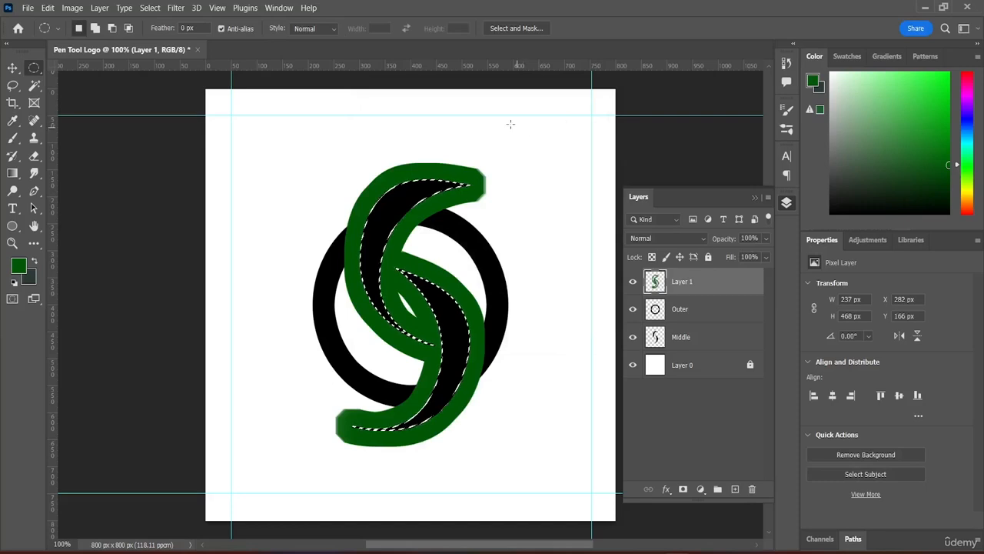
key("ctrl+z")
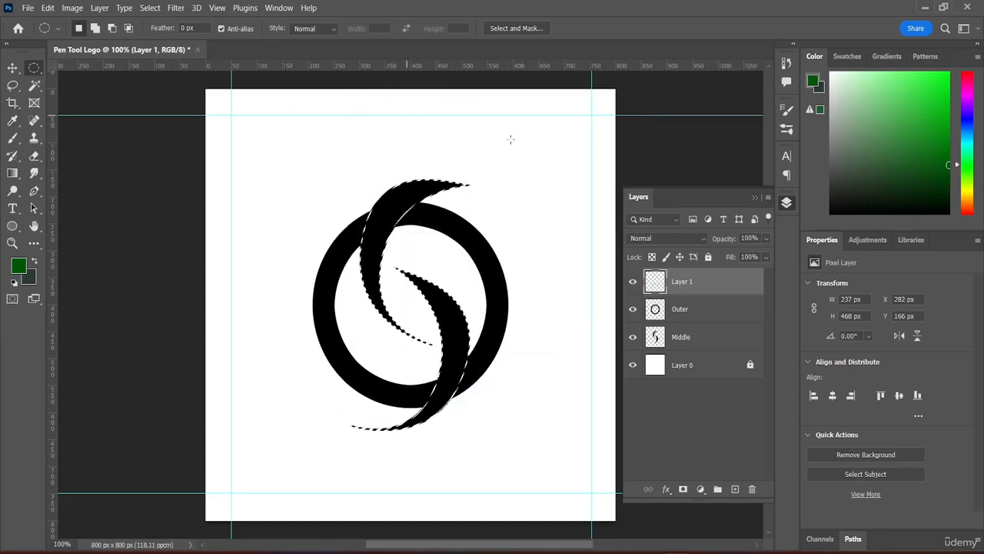
Stroke the crescent selection on Layer 1 with a 25 px dark green outline, located outside at 100% opacity
right_click(446, 294)
left_click(470, 202)
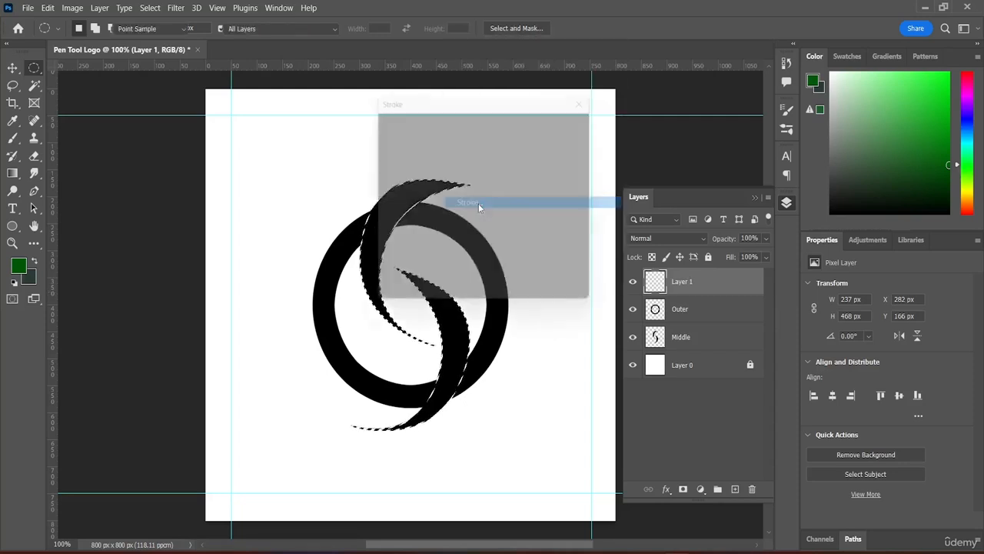
left_click(433, 136)
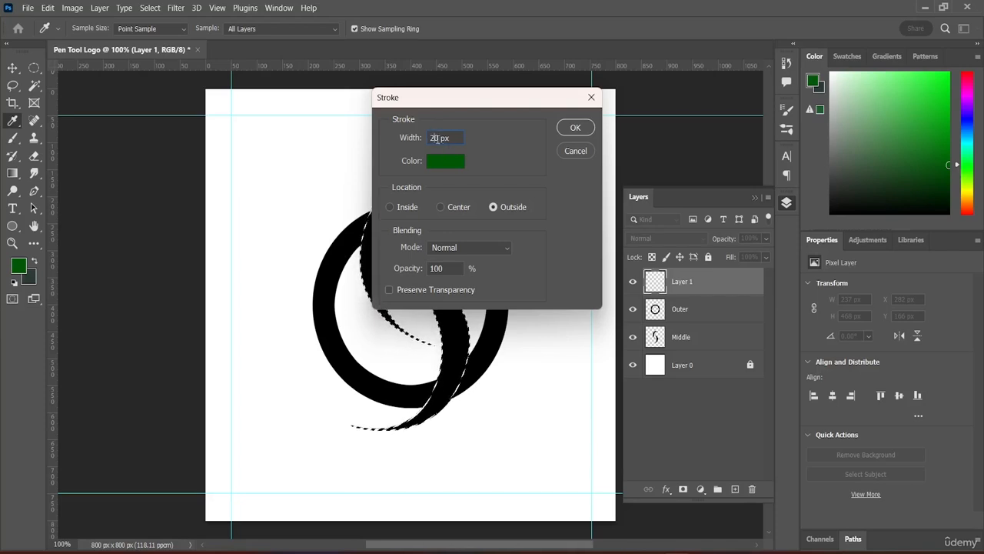
type("5")
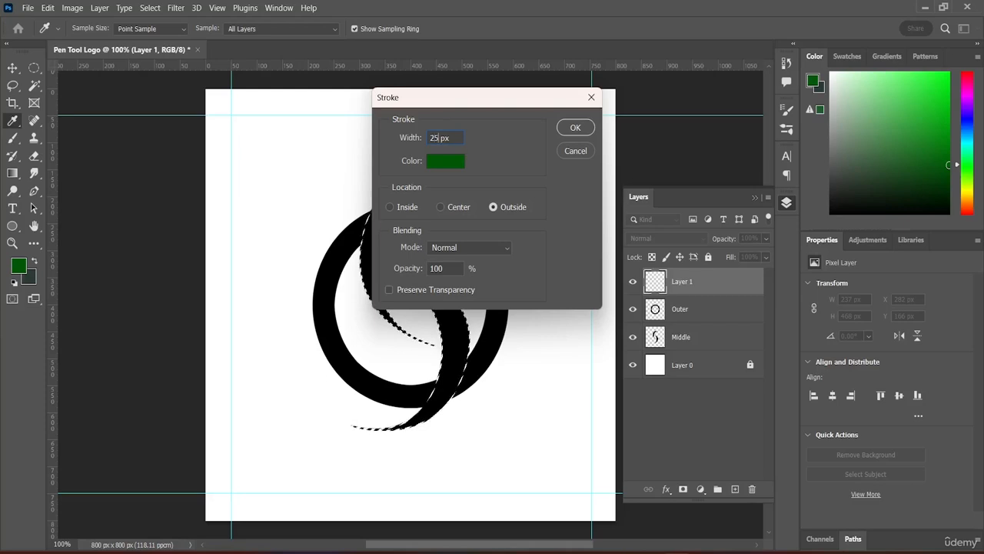
left_click(574, 127)
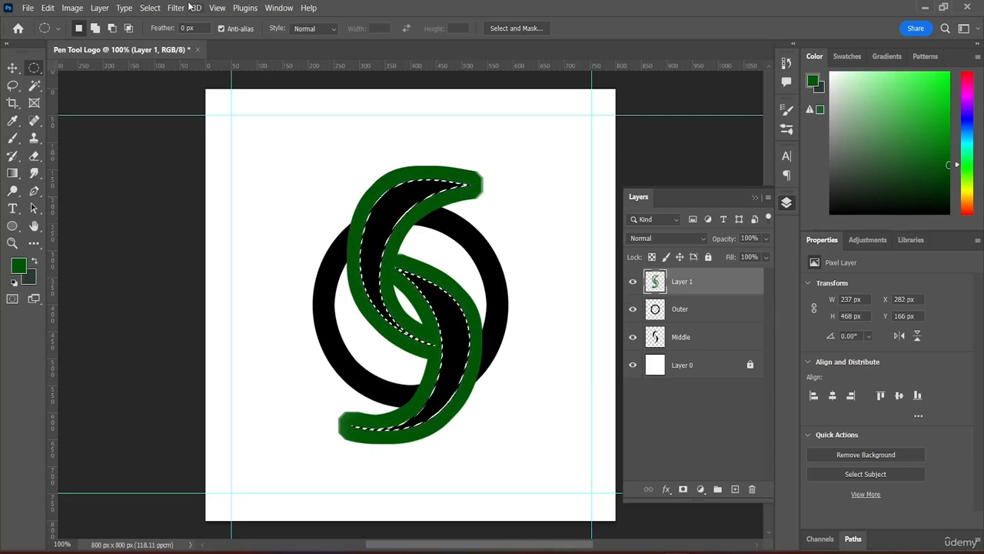
Replace the current selection with one loaded from Layer 1's green outline, hide Layer 1, and make the Outer layer active
left_click(150, 7)
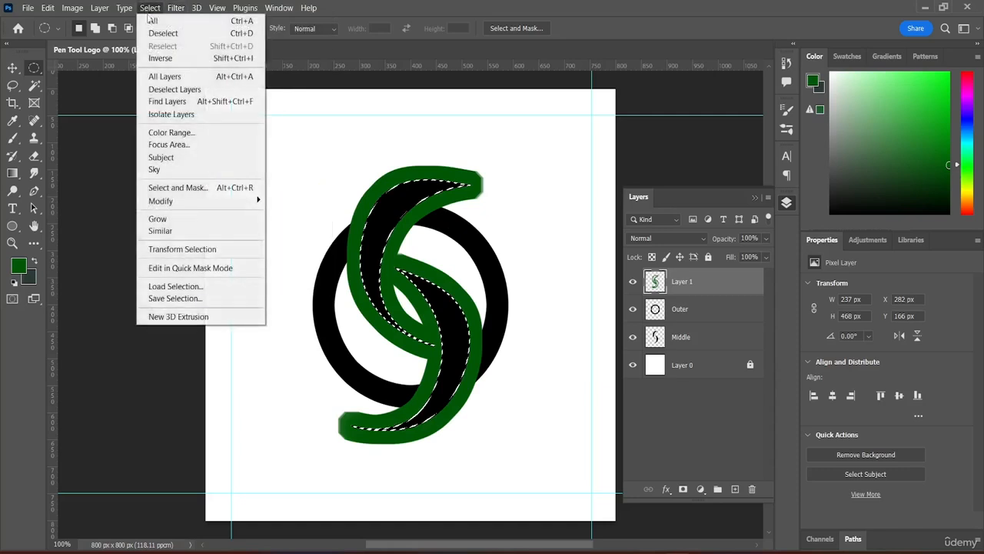
left_click(156, 33)
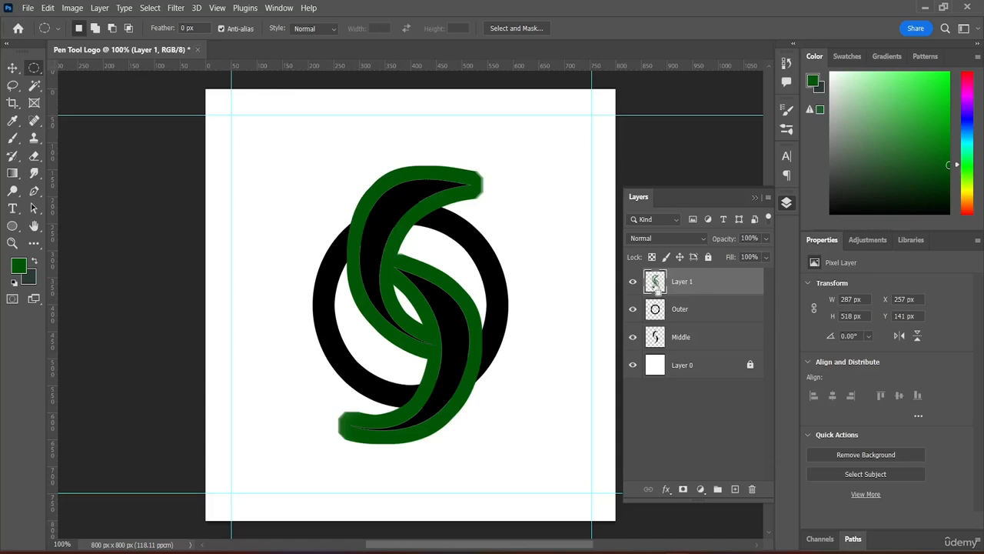
left_click(655, 283, "ctrl")
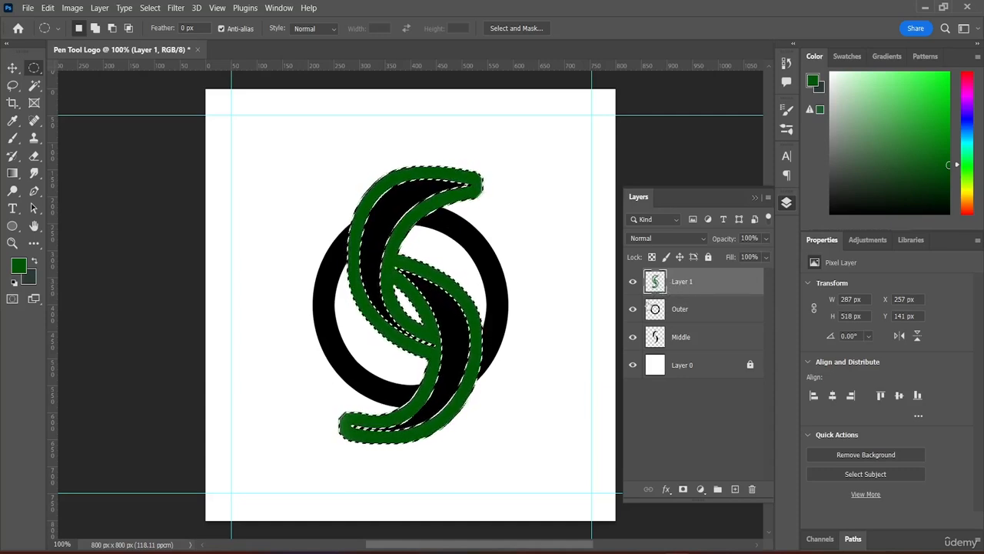
left_click(633, 283)
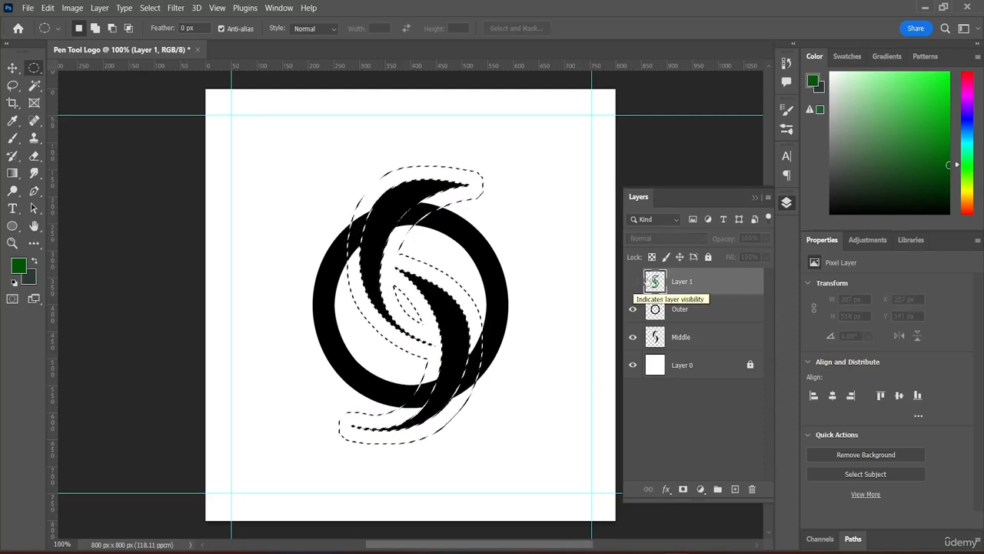
left_click(688, 317)
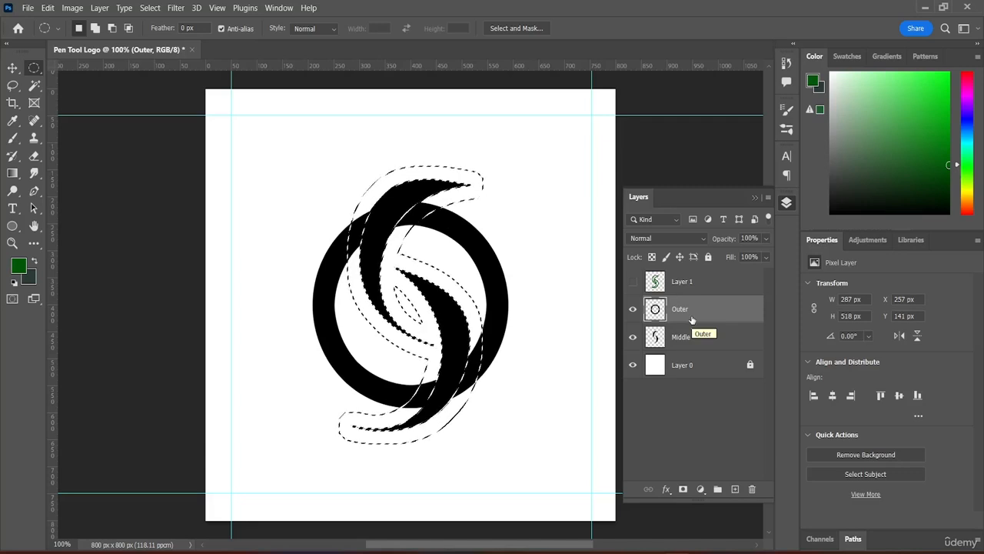
Set up the Eraser tool with a 23 px brush at 100% hardness
left_click(34, 157)
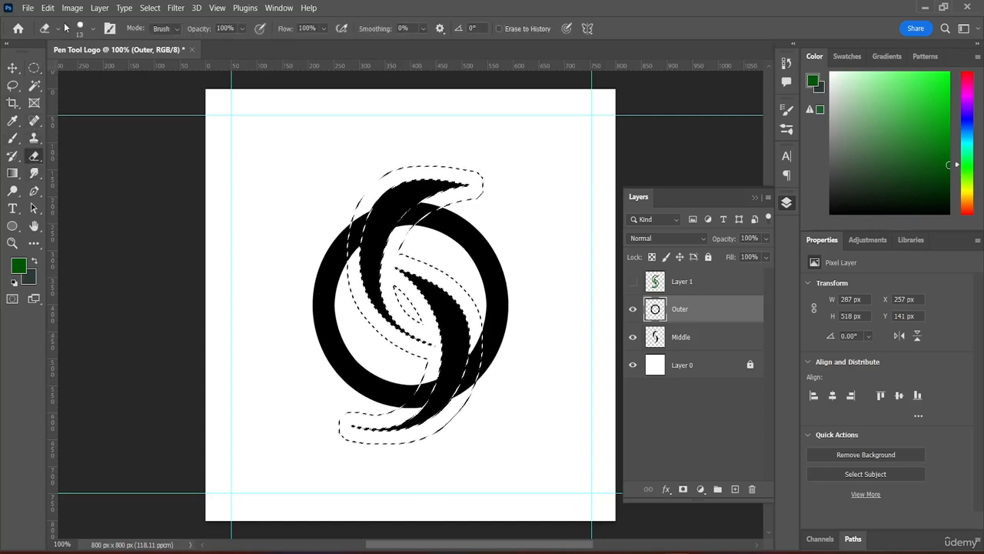
left_click(91, 31)
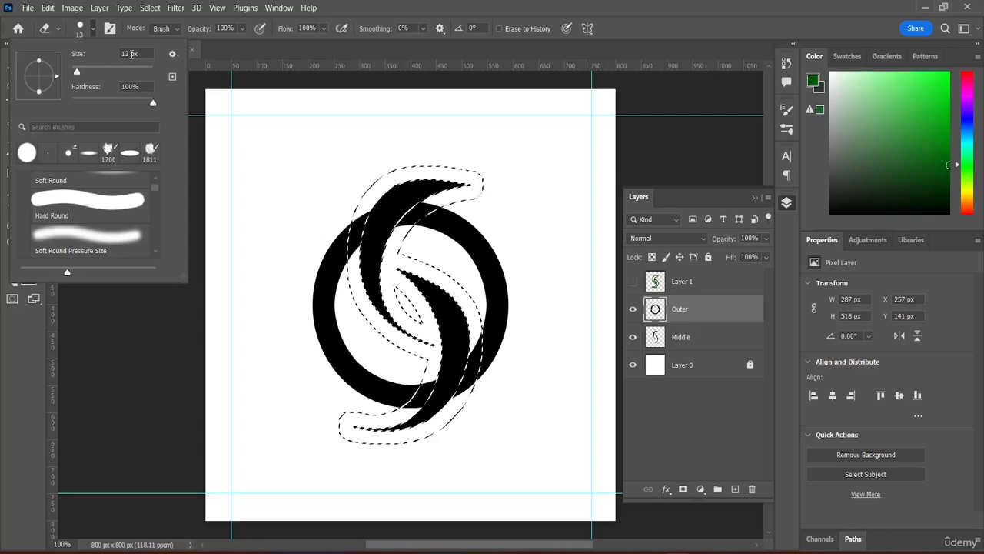
key("bracketright")
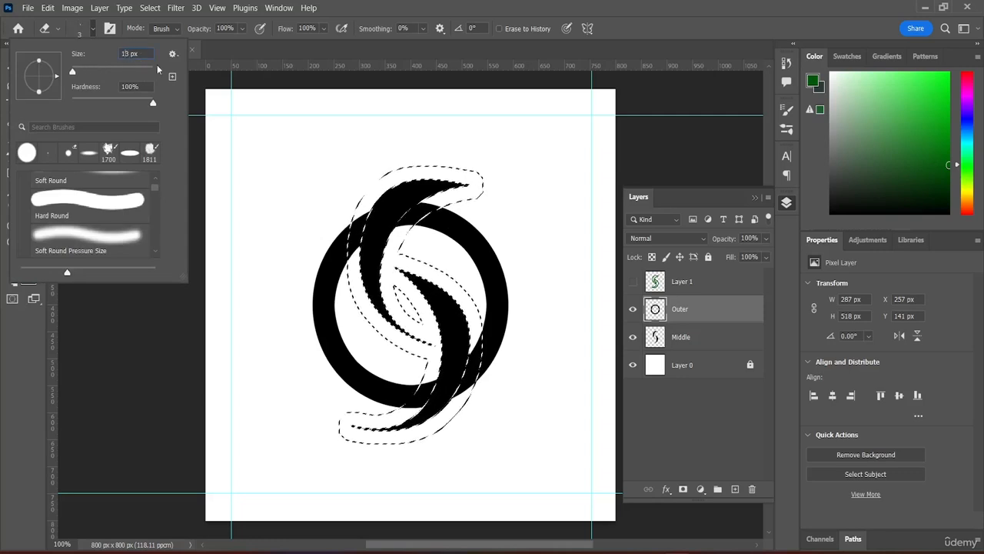
key("Return")
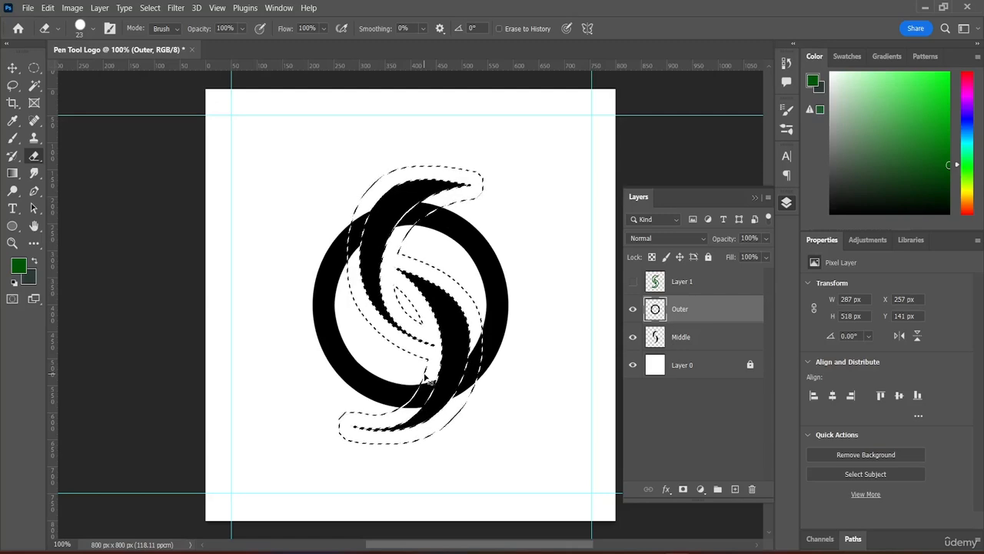
Erase the lower part of the black ring inside the selection along both sides of the lower crescent
key("ctrl+plus")
scroll(422, 349, "down", 2)
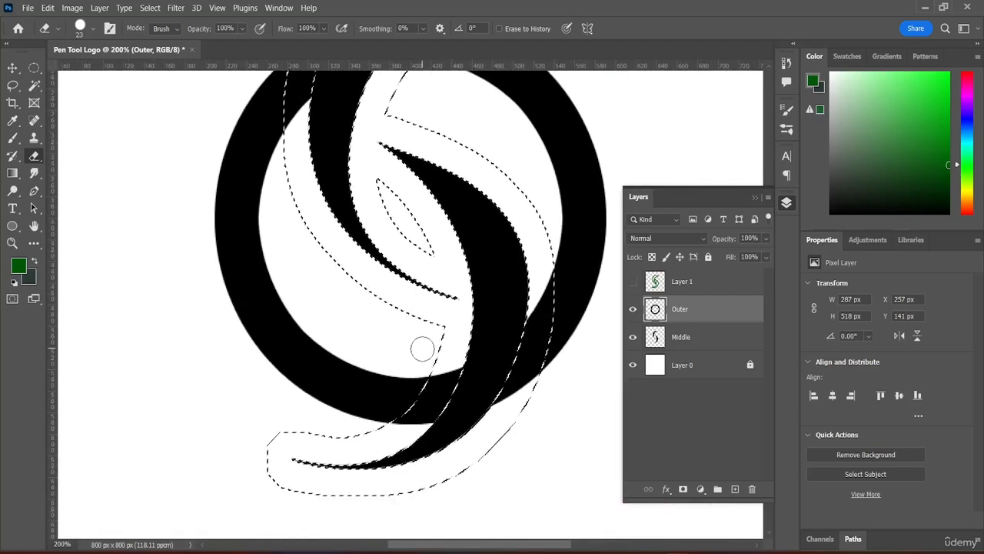
scroll(422, 349, "down", 3)
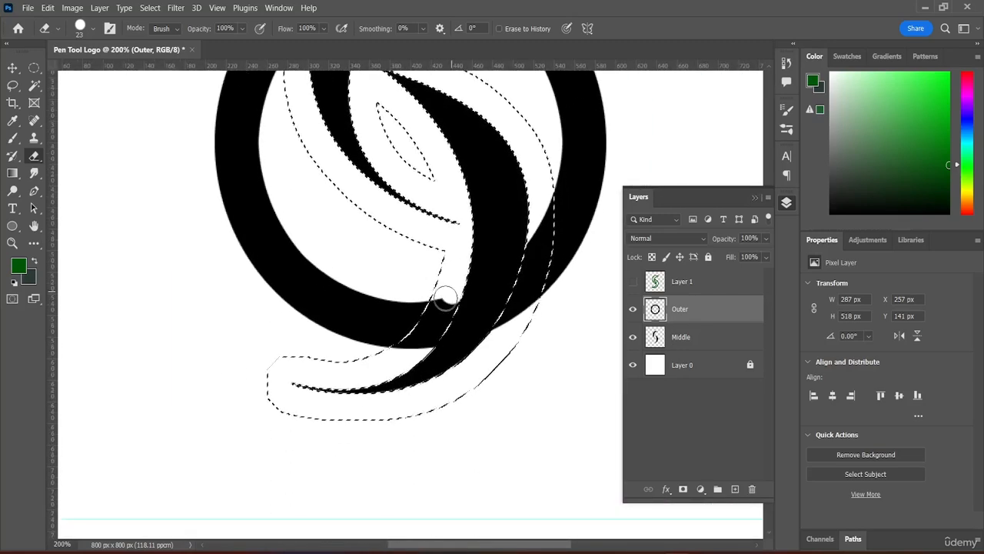
mouse_move(446, 299)
left_mouse_down()
mouse_move(391, 343)
mouse_move(431, 335)
mouse_move(459, 300)
mouse_move(548, 240)
mouse_move(536, 230)
mouse_move(497, 325)
mouse_move(527, 313)
mouse_move(550, 194)
mouse_move(546, 262)
mouse_move(528, 313)
mouse_move(517, 316)
mouse_move(539, 253)
left_mouse_up()
Erase the upper part of the ring inside the selection on both sides of the upper crescent, and deselect
scroll(539, 231, "up", 5)
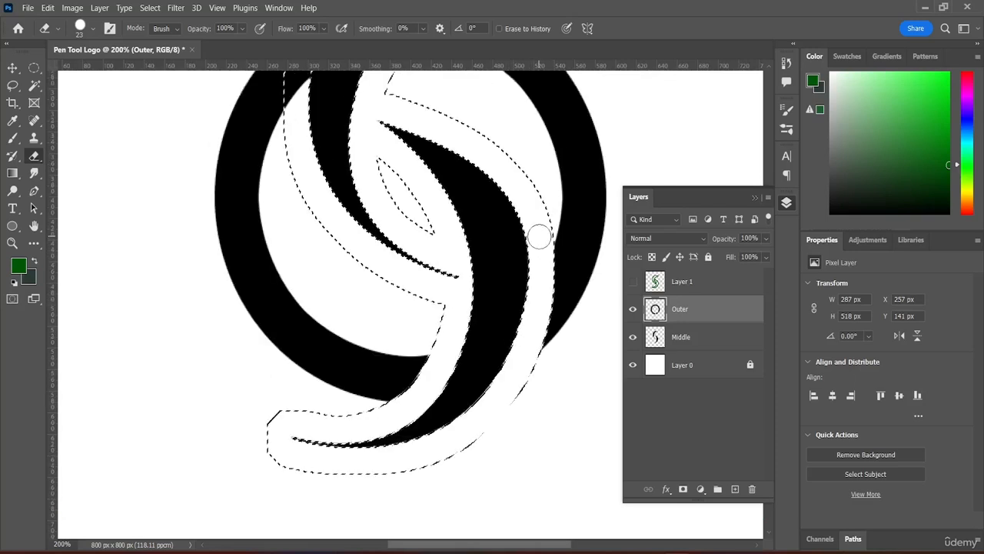
scroll(527, 211, "up", 2)
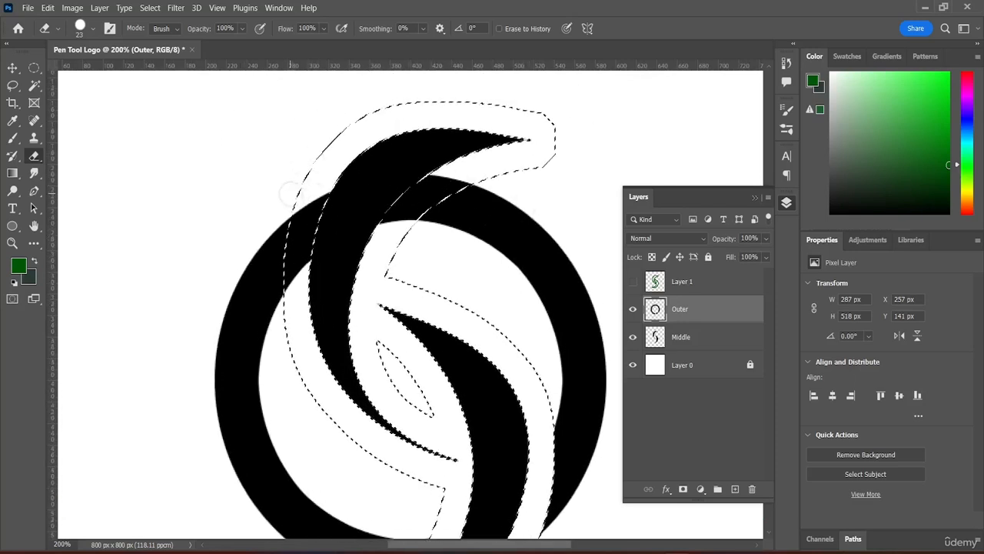
mouse_move(306, 198)
left_mouse_down()
mouse_move(294, 292)
mouse_move(333, 193)
mouse_move(343, 204)
mouse_move(456, 175)
mouse_move(413, 187)
mouse_move(379, 225)
mouse_move(453, 183)
mouse_move(401, 225)
mouse_move(463, 180)
mouse_move(449, 182)
mouse_move(428, 201)
mouse_move(469, 179)
mouse_move(420, 201)
left_mouse_up()
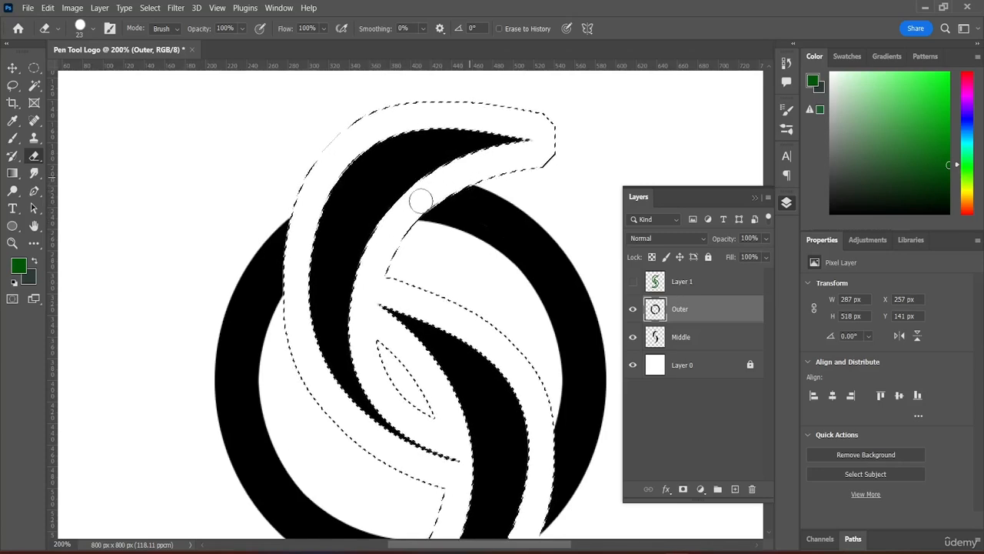
left_click_drag(471, 181, 427, 202)
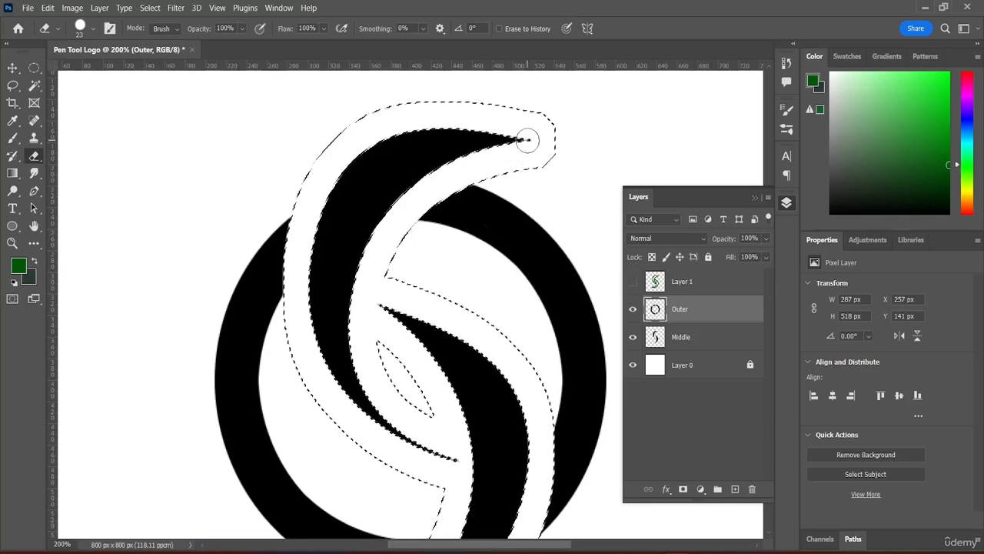
scroll(510, 179, "down", 3)
scroll(528, 204, "up", 4)
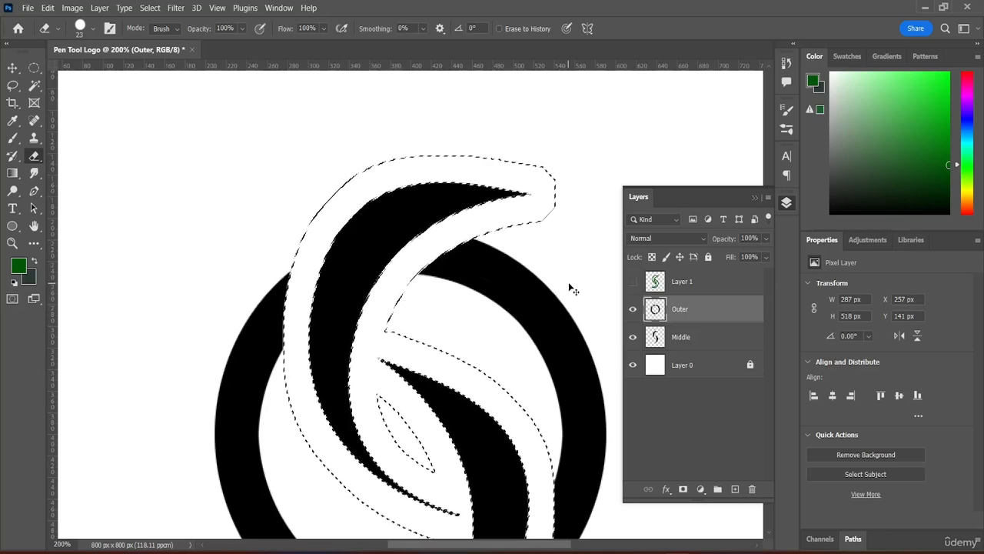
key("ctrl+d")
scroll(475, 248, "down", 3)
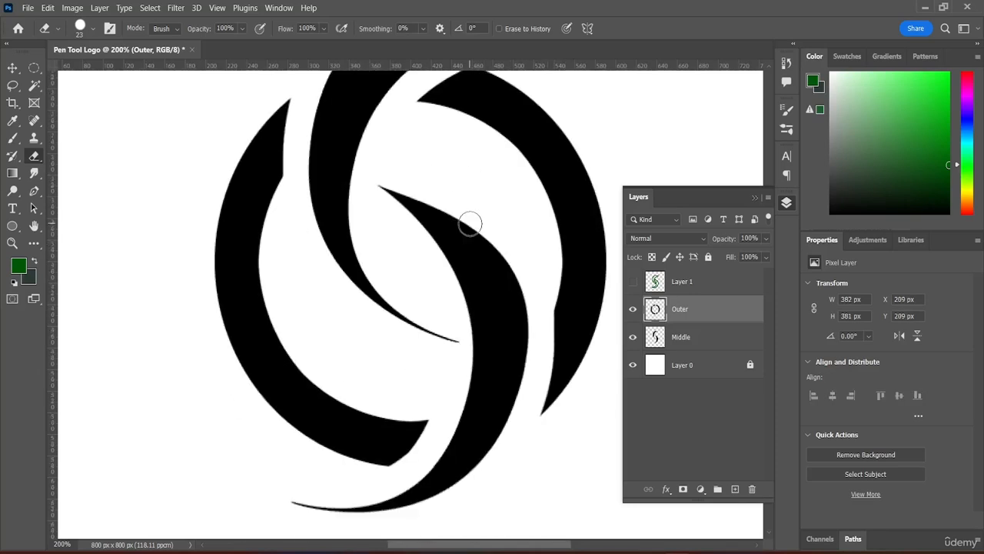
key("ctrl+minus")
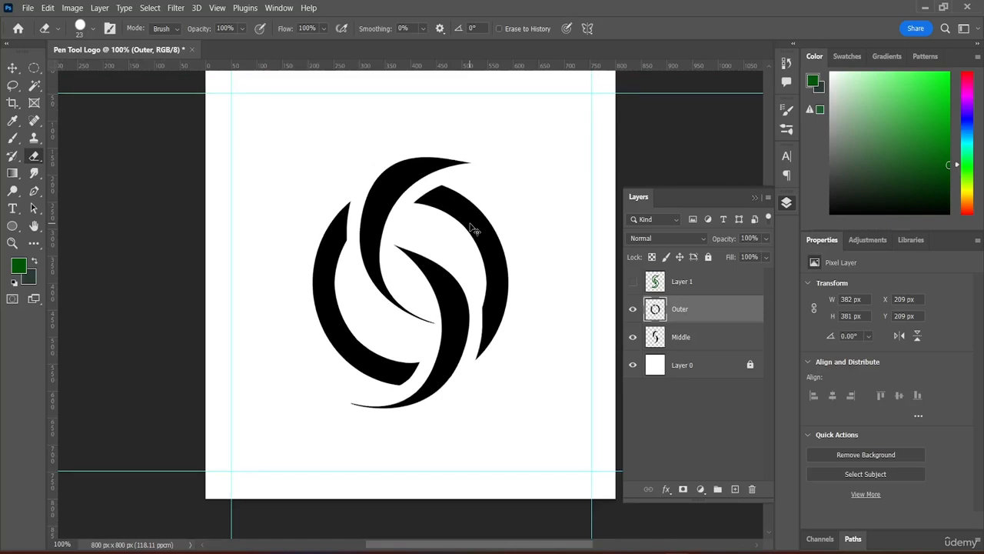
scroll(470, 223, "up", 3)
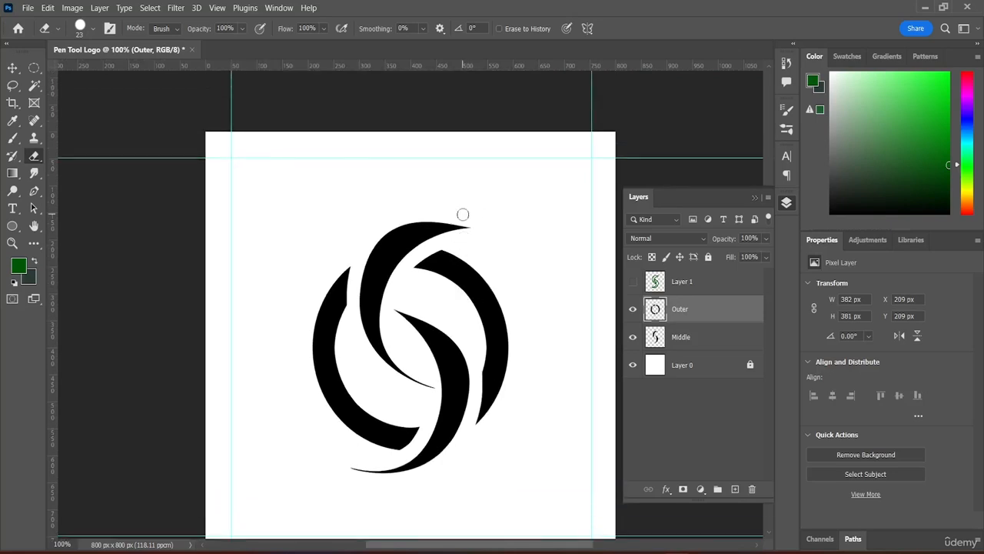
scroll(462, 213, "down", 2)
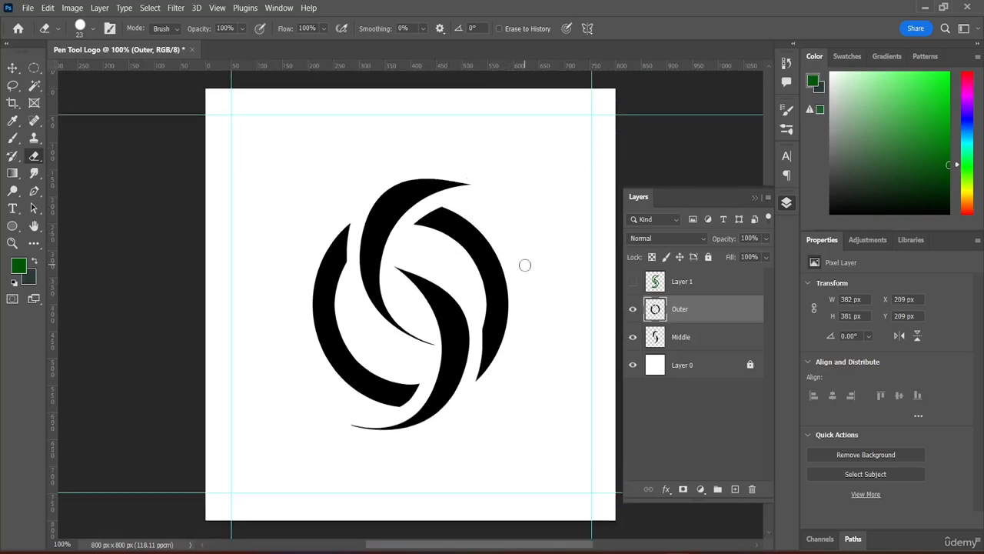
Compare the logo with Layer 1 shown and hidden, and delete Layer 1 with its green outline
left_click(633, 282)
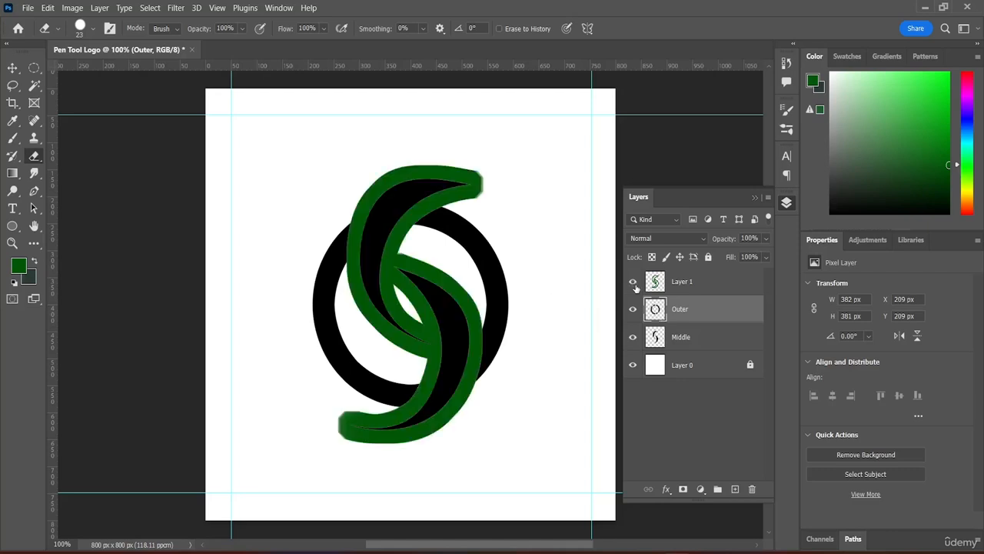
left_click(633, 282)
left_click(692, 283)
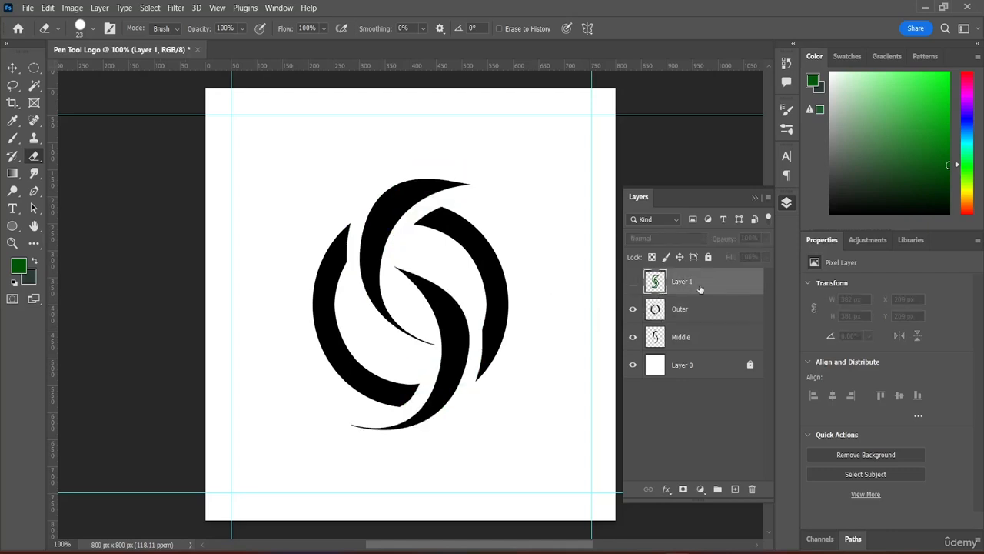
key("Delete")
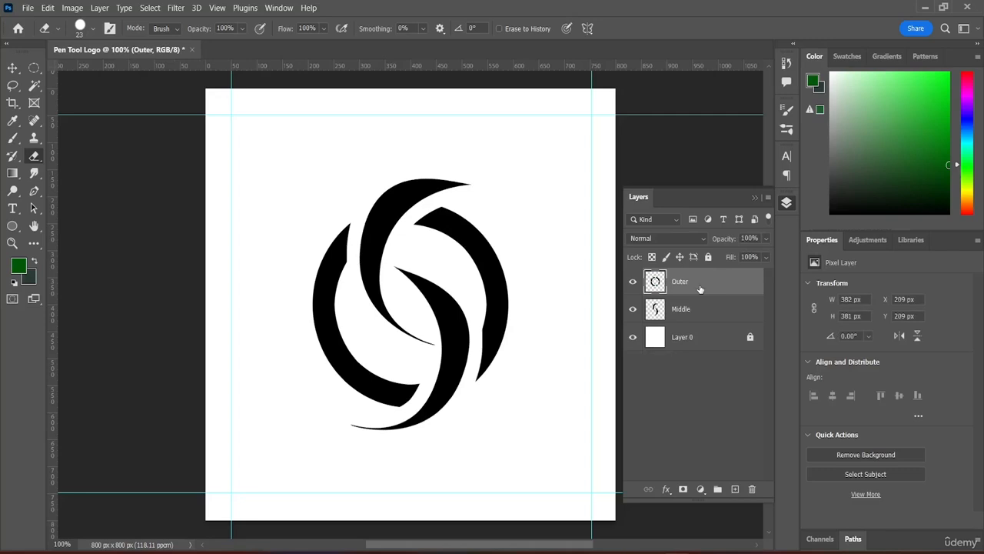
left_click(716, 358)
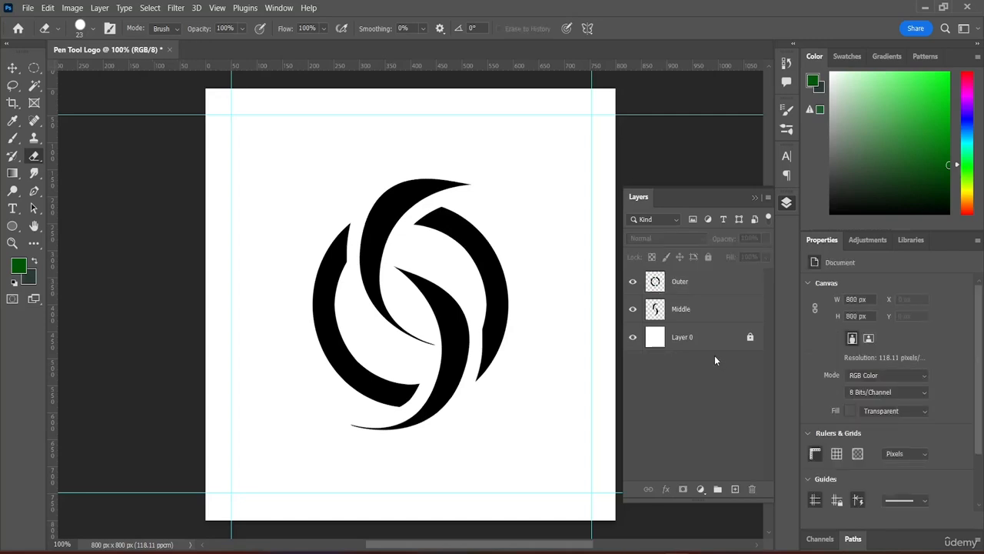
With the Middle layer temporarily hidden, erase the two leftover ring fragments on the Outer layer, and show Middle again
left_click(632, 309)
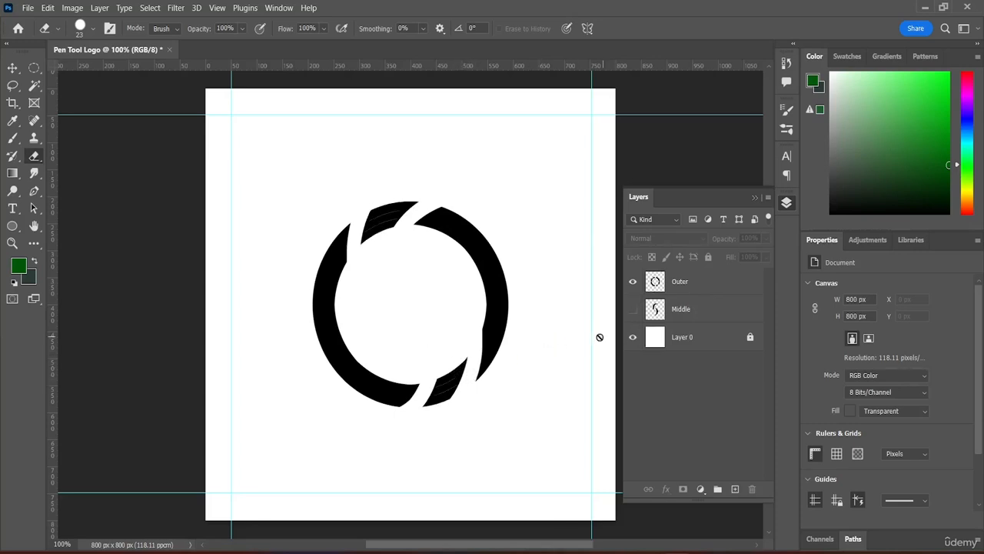
left_click(690, 281)
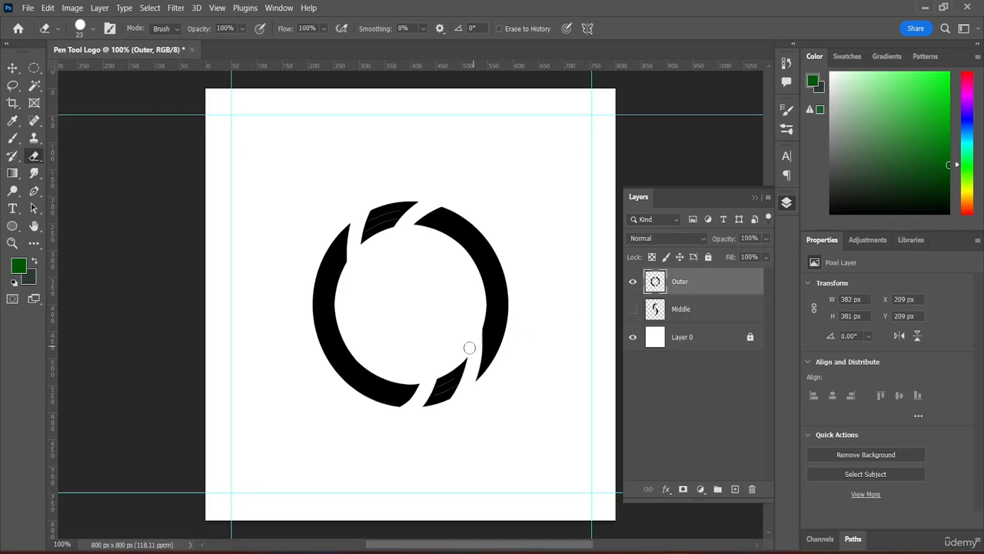
mouse_move(451, 368)
left_mouse_down()
mouse_move(431, 398)
mouse_move(455, 358)
mouse_move(453, 386)
mouse_move(457, 377)
mouse_move(436, 405)
left_mouse_up()
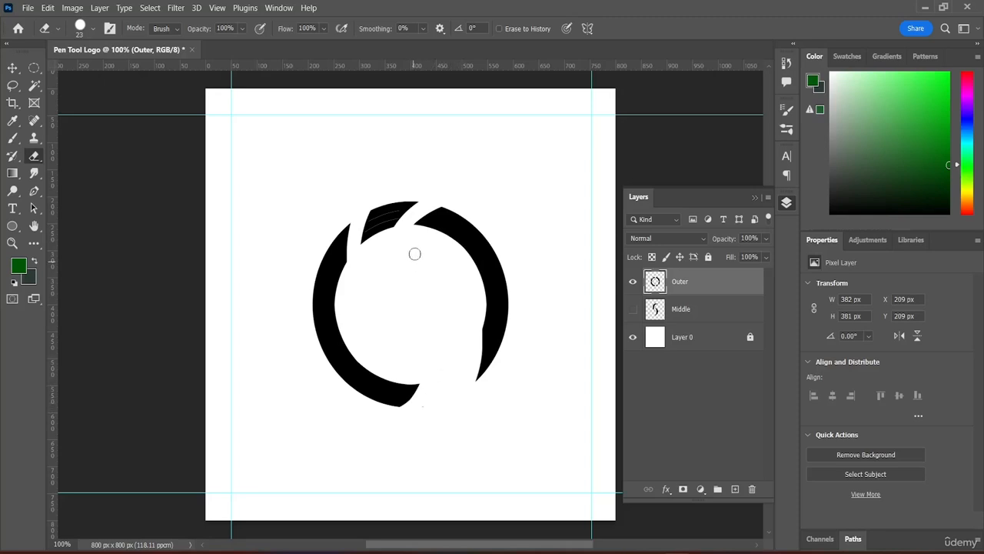
mouse_move(411, 197)
left_mouse_down()
mouse_move(393, 220)
mouse_move(415, 205)
mouse_move(383, 222)
mouse_move(398, 205)
mouse_move(374, 216)
mouse_move(361, 231)
left_mouse_up()
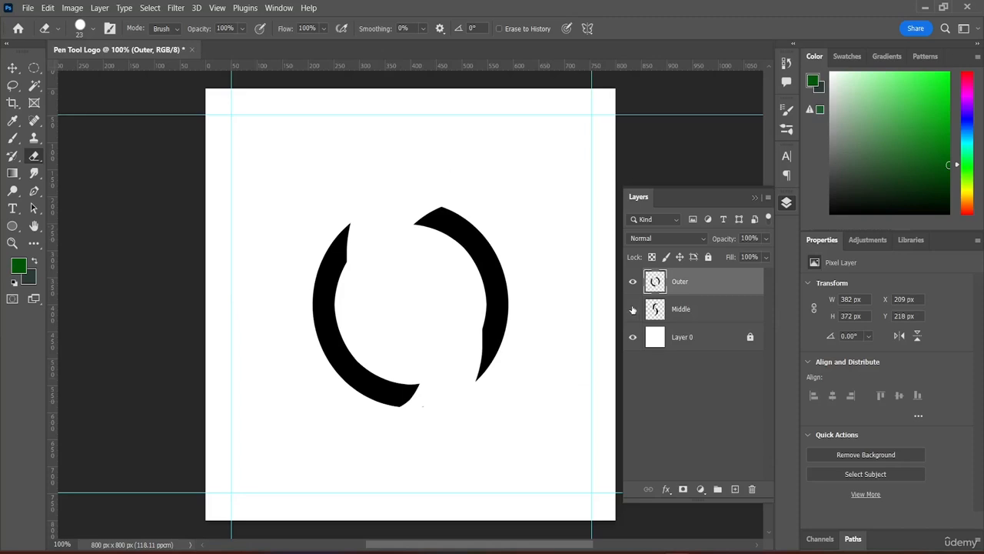
left_click(633, 309)
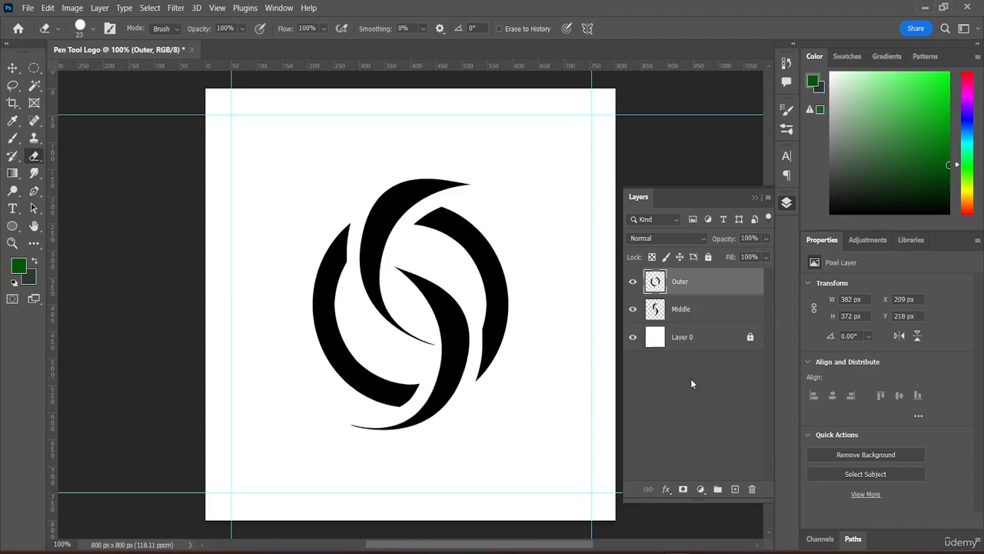
scroll(472, 258, "down", 2)
scroll(493, 268, "up", 1)
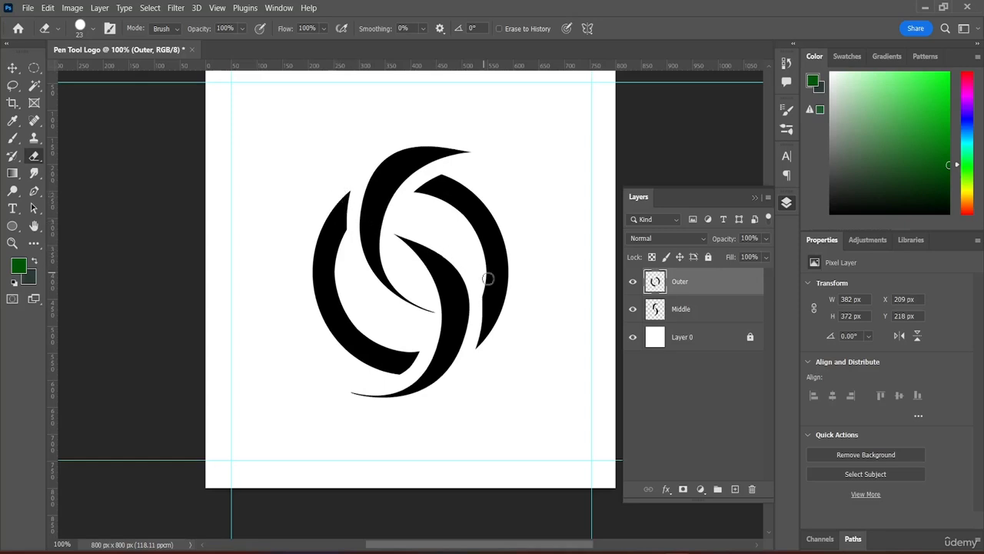
scroll(492, 156, "up", 2)
scroll(492, 156, "up", 2)
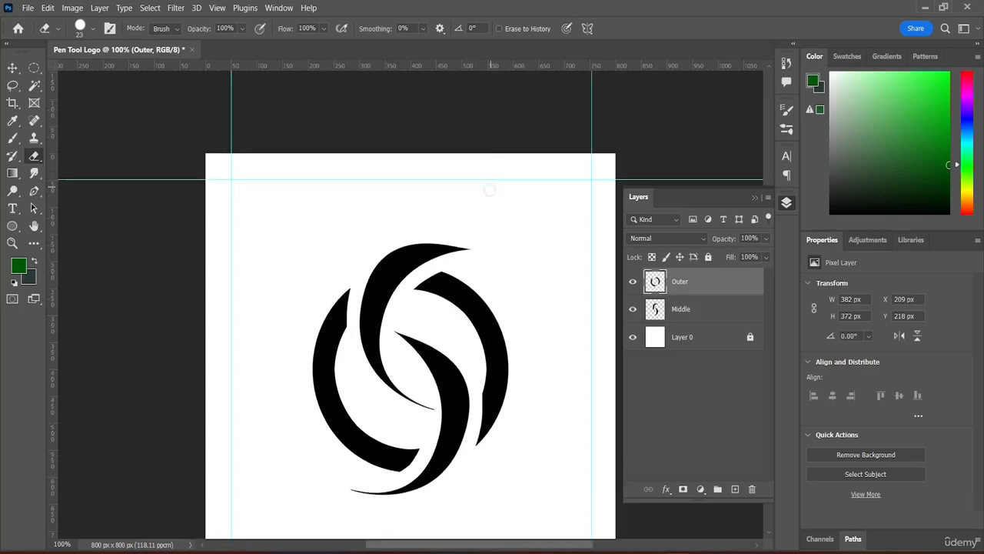
scroll(461, 216, "down", 3)
scroll(460, 215, "down", 1)
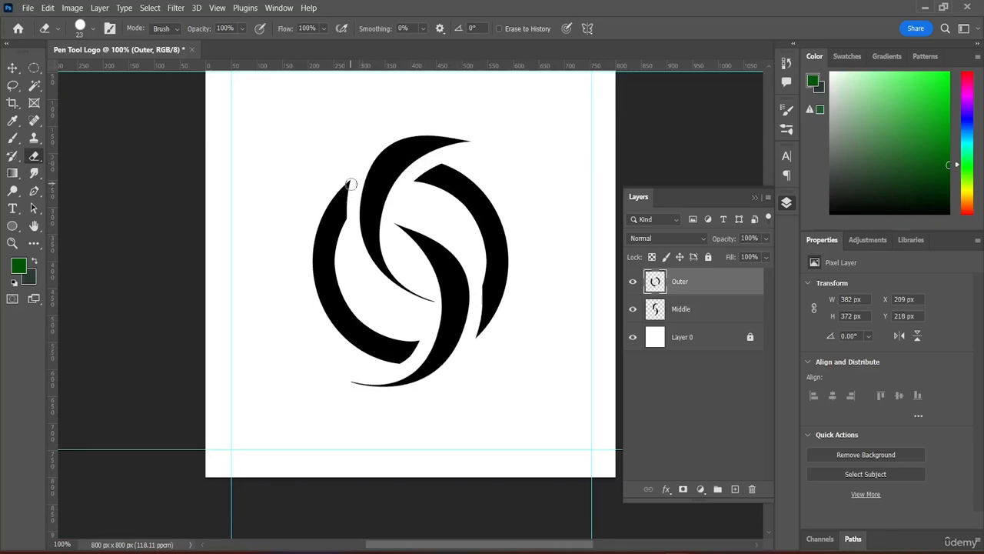
left_click(34, 69)
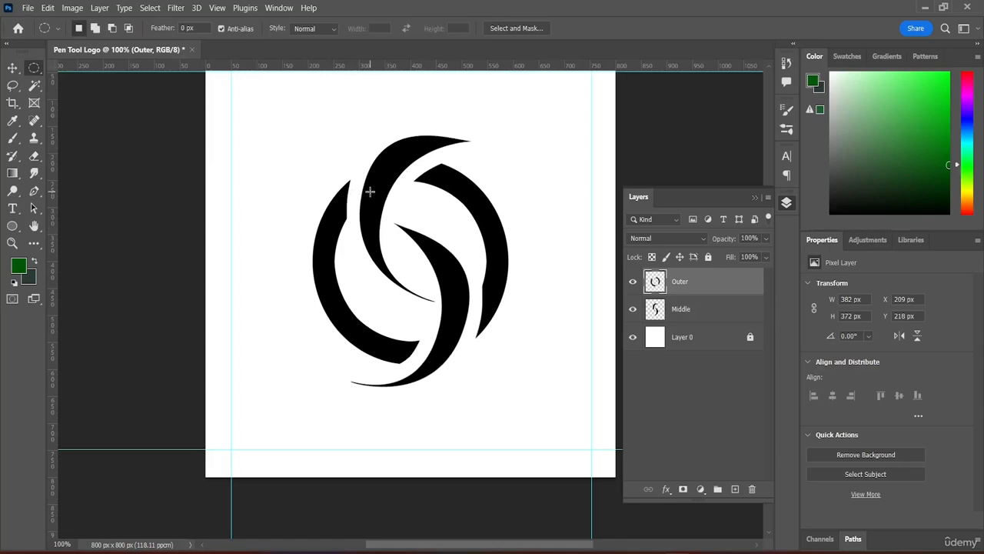
scroll(354, 181, "down", 3)
scroll(297, 165, "up", 2)
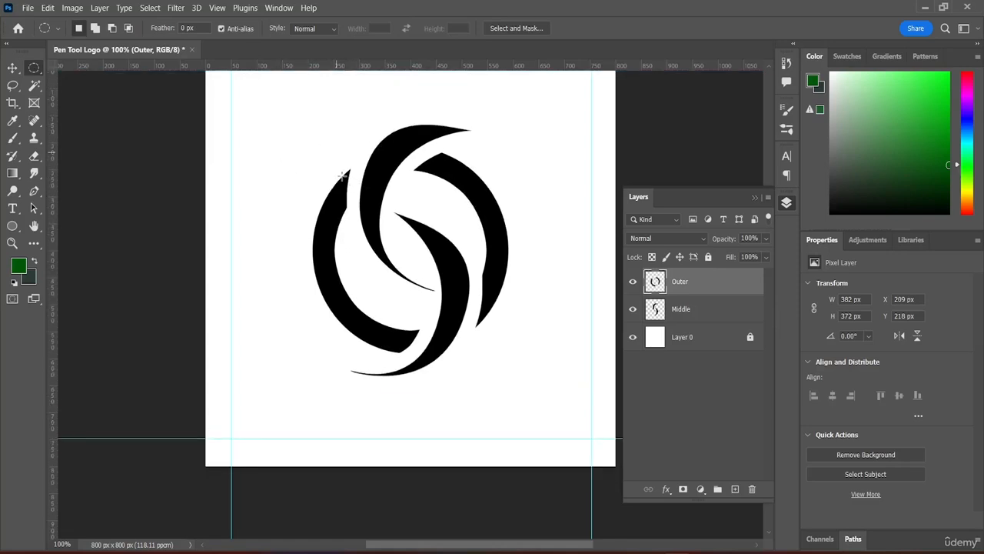
left_click_drag(281, 115, 299, 162)
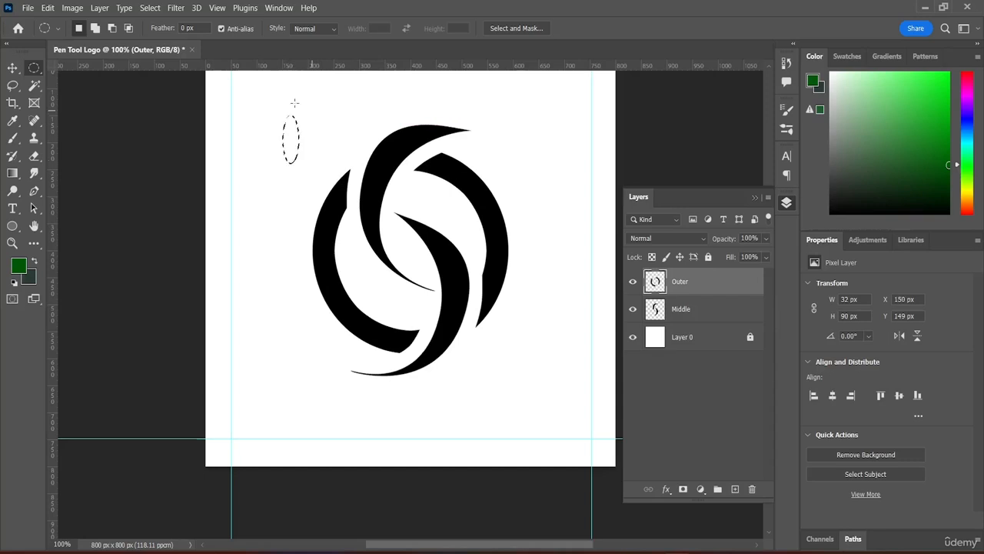
left_click(12, 68)
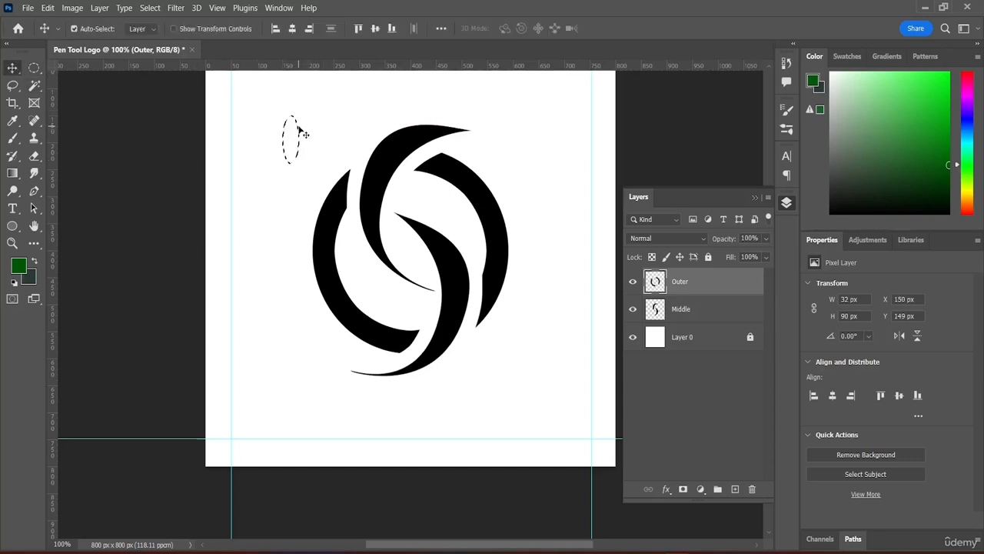
left_click_drag(300, 133, 329, 157)
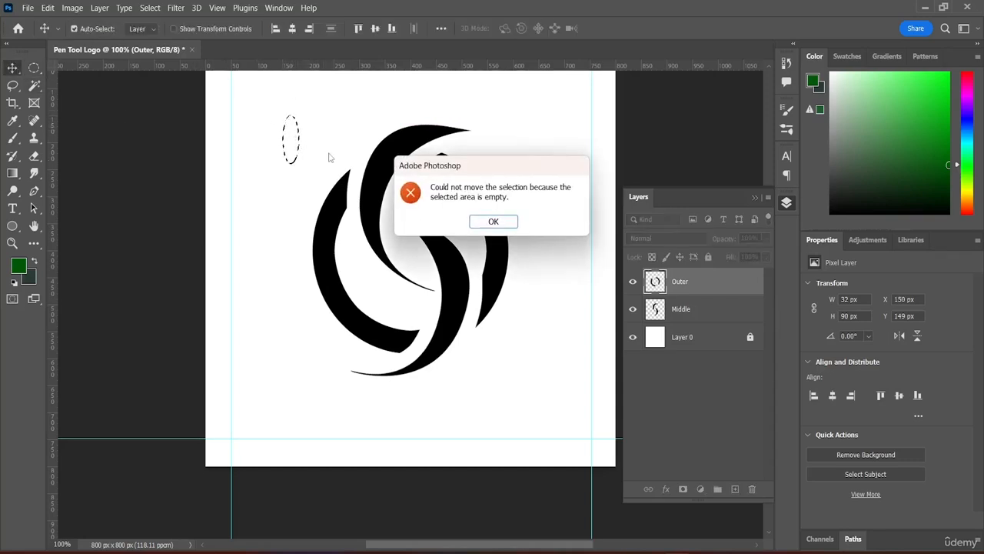
left_click(494, 222)
key("ctrl+d")
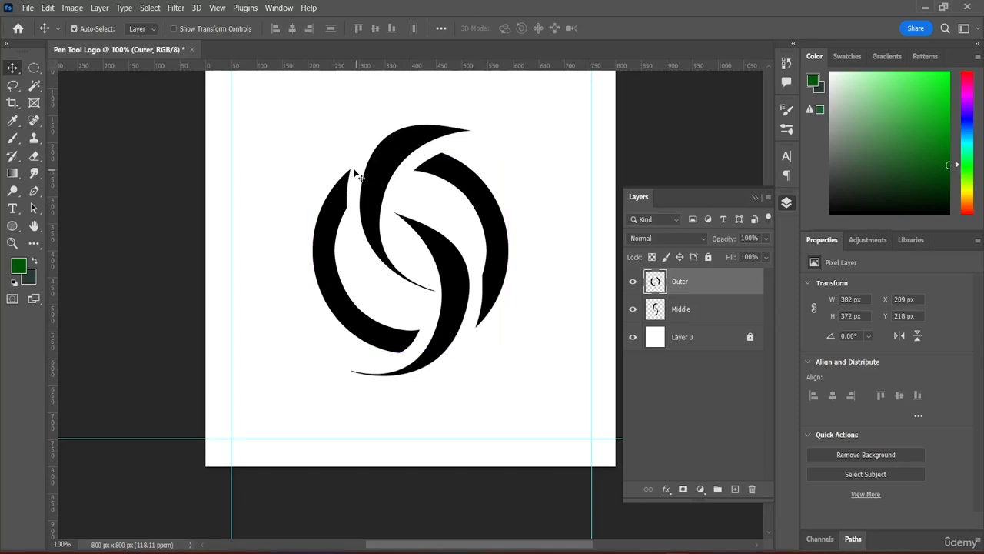
Cut a narrow elliptical area about 22 × 89 px out of the left ring piece's upper end, and deselect
left_click(34, 68)
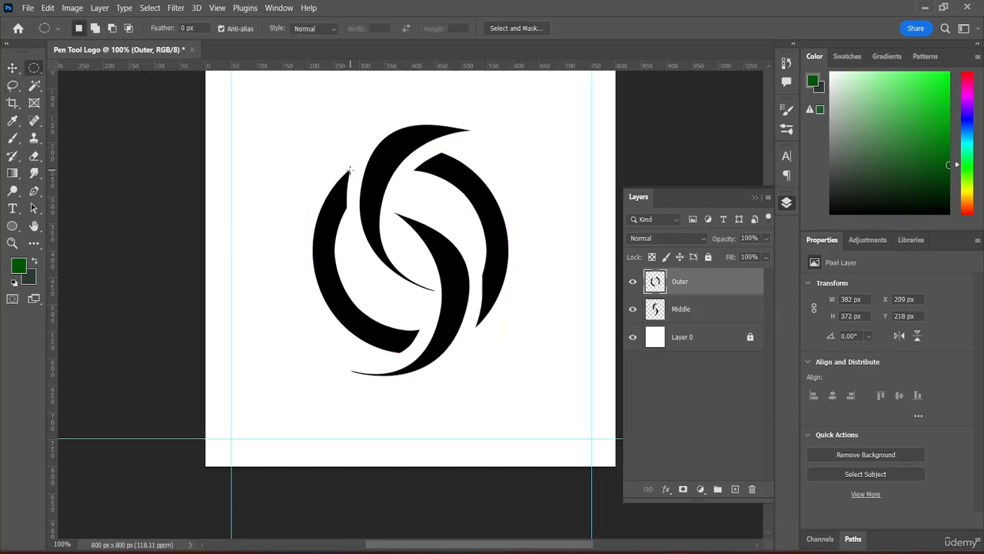
mouse_move(347, 164)
left_mouse_down()
mouse_move(358, 218)
mouse_move(280, 217)
mouse_move(347, 199)
mouse_move(345, 149)
left_mouse_up()
left_click_drag(342, 162, 356, 202)
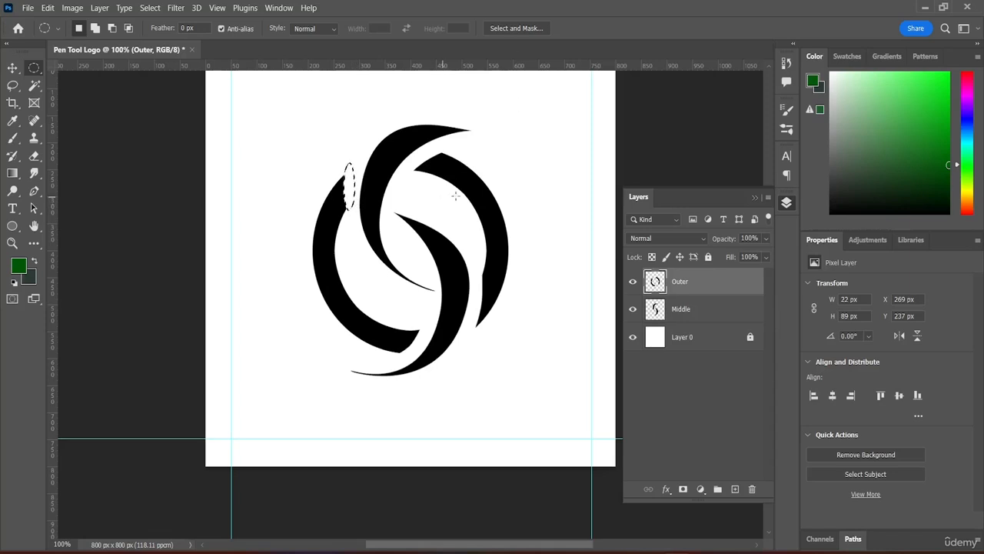
key("ctrl+d")
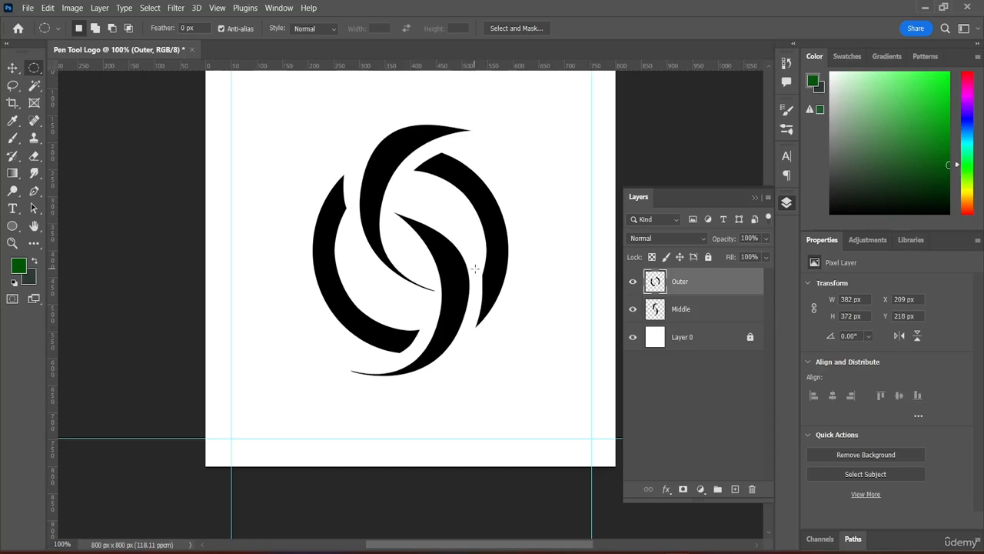
Cut a tall elliptical area about 27 × 142 px out of the right ring piece's lower end, and deselect
left_click_drag(479, 273, 489, 345)
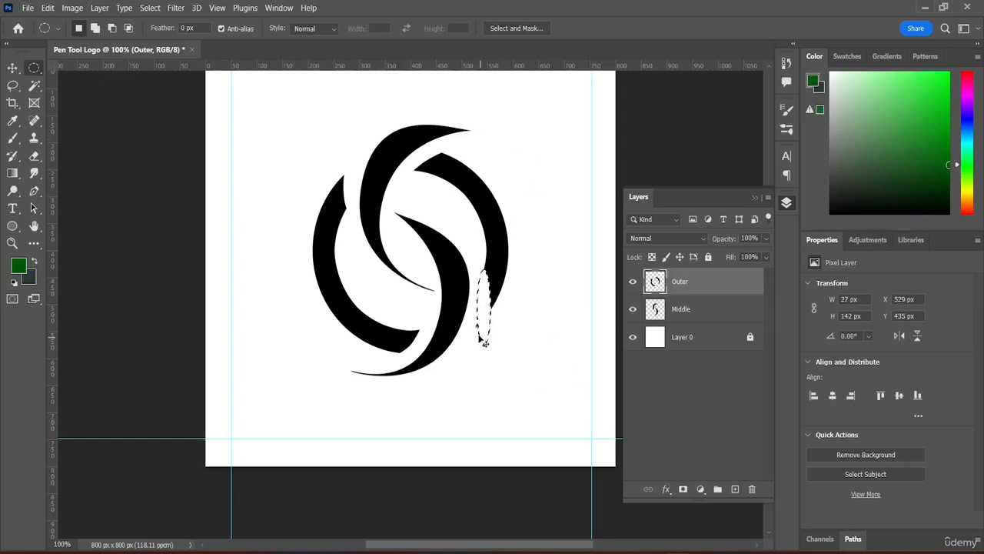
key("Delete")
key("ctrl+d")
left_click_drag(474, 319, 481, 334)
key("ctrl+d")
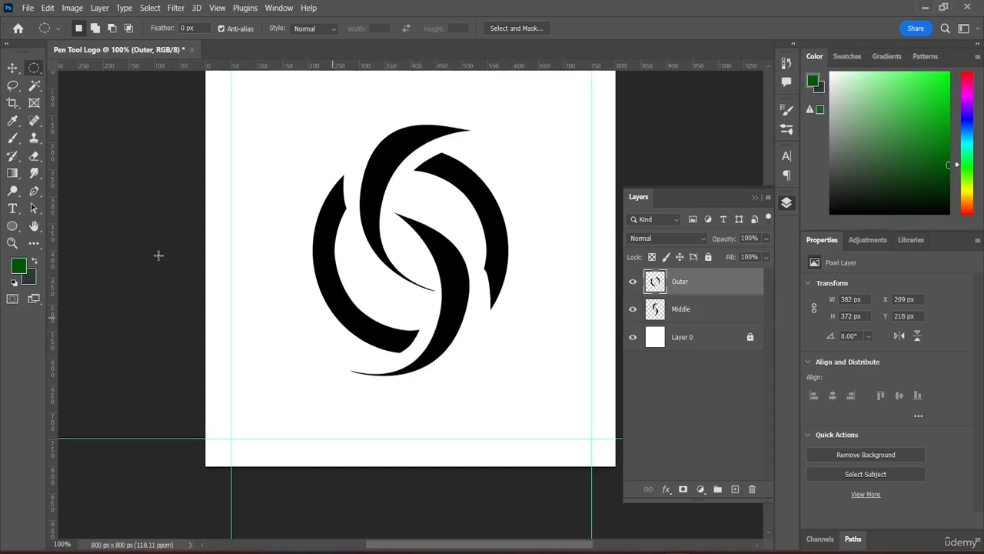
Cut a nearly round elliptical area about 79 × 71 px out of the left ring piece's lower end, and deselect
right_click(34, 68)
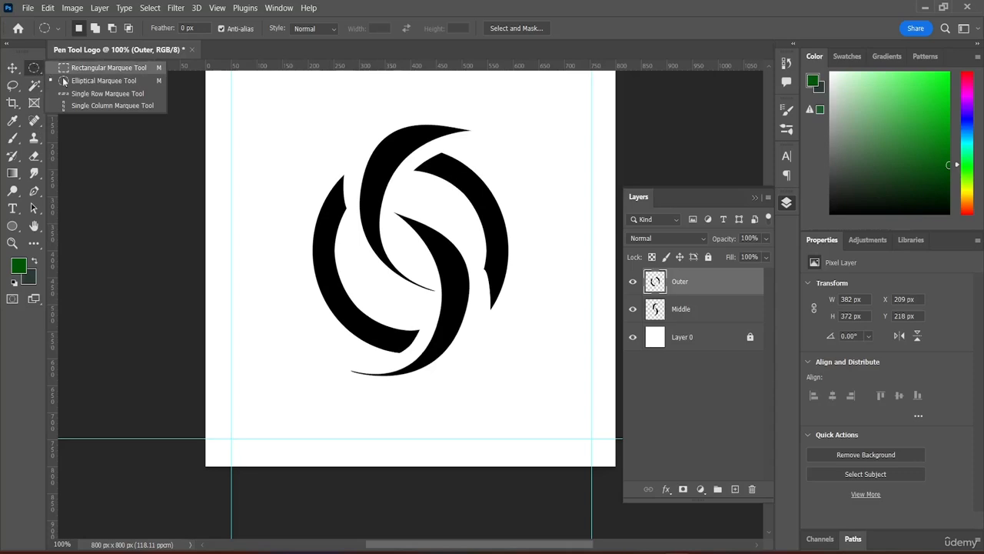
left_click(100, 82)
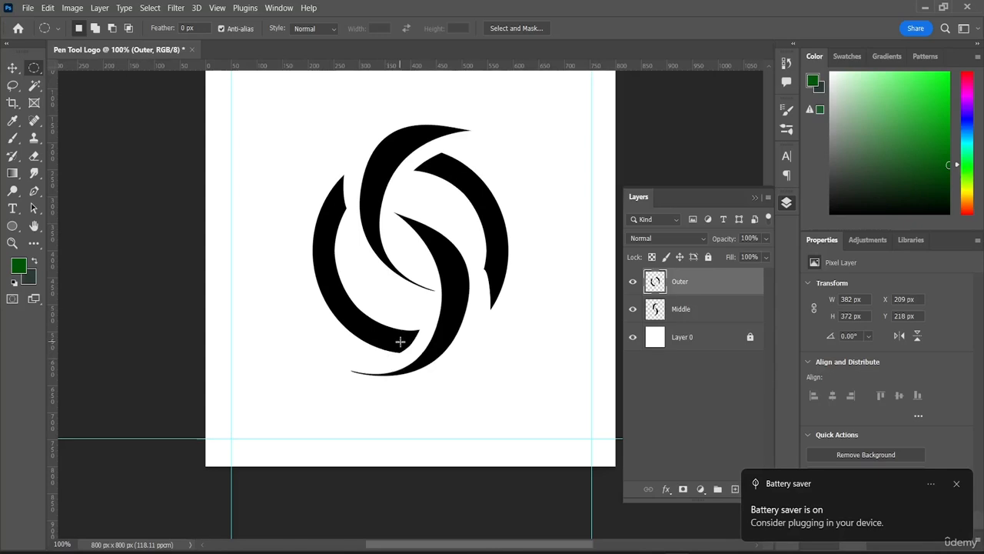
left_click_drag(386, 354, 425, 316)
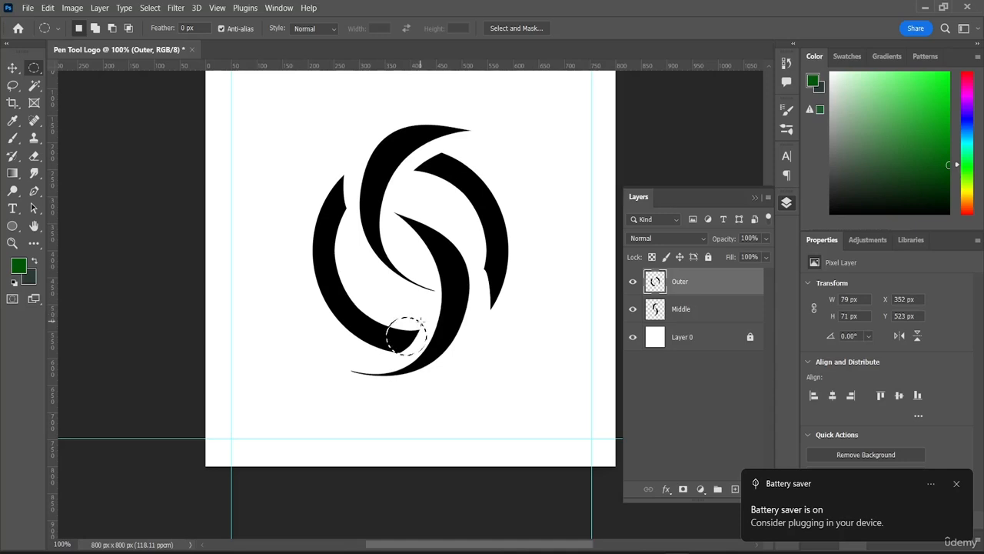
key("Delete")
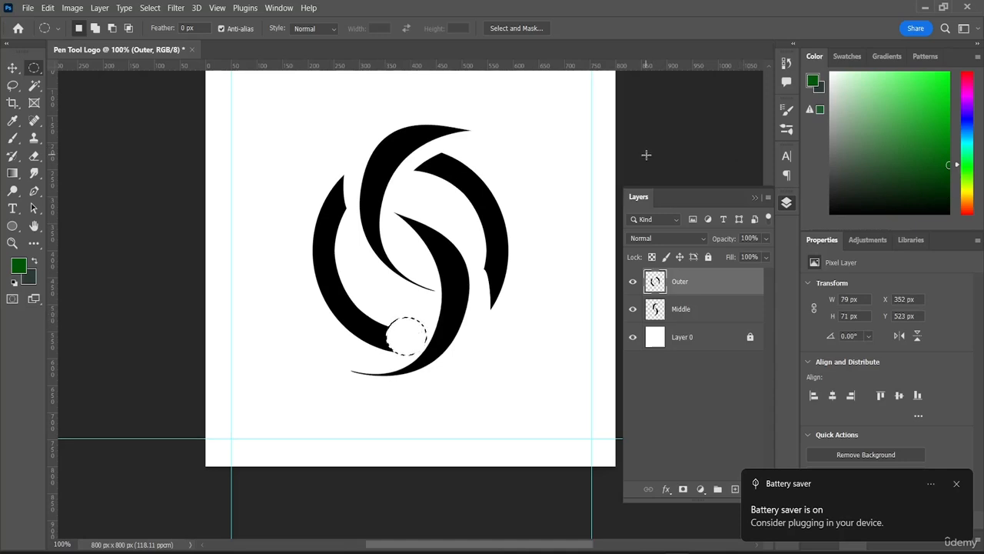
key("ctrl+d")
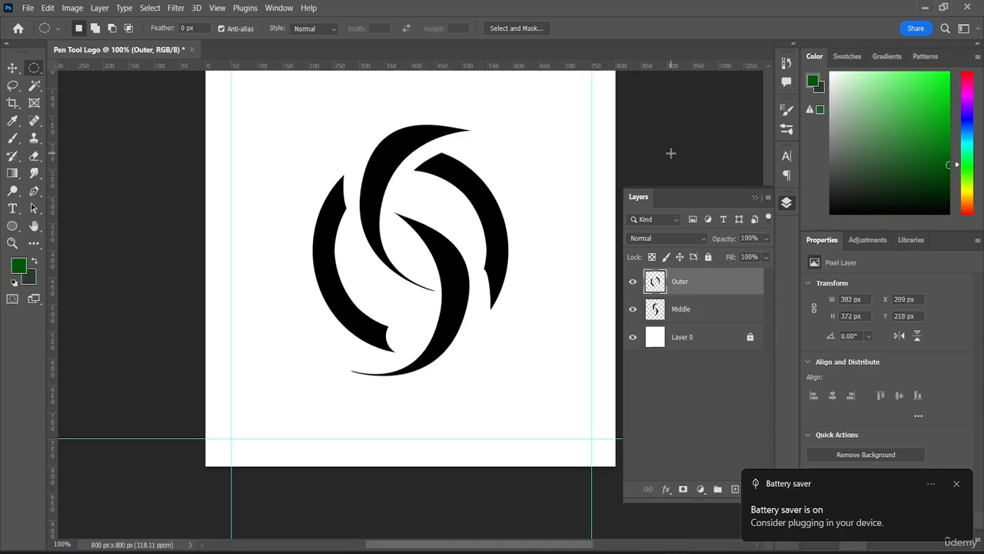
Merge the Outer and Middle layers into one layer
scroll(497, 191, "up", 3)
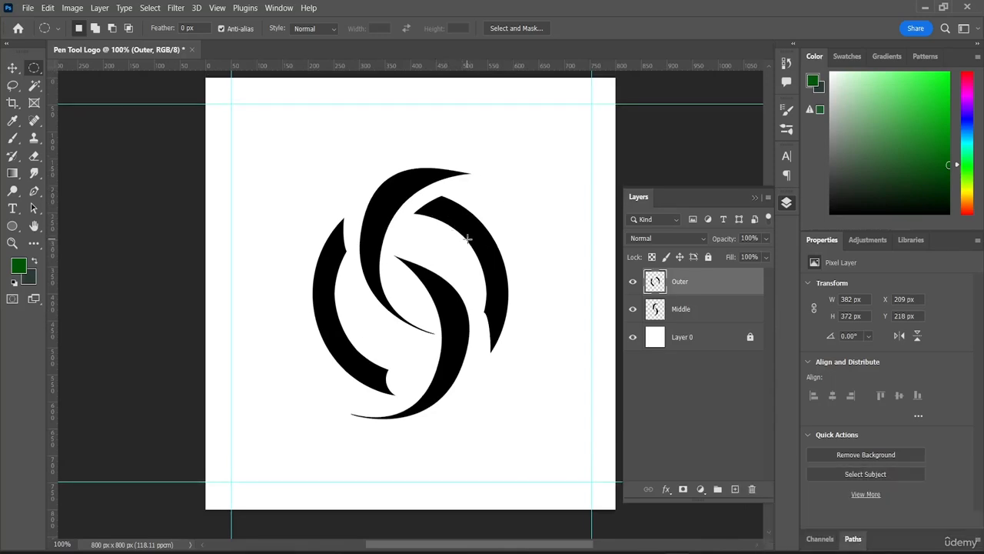
left_click(691, 311, "shift")
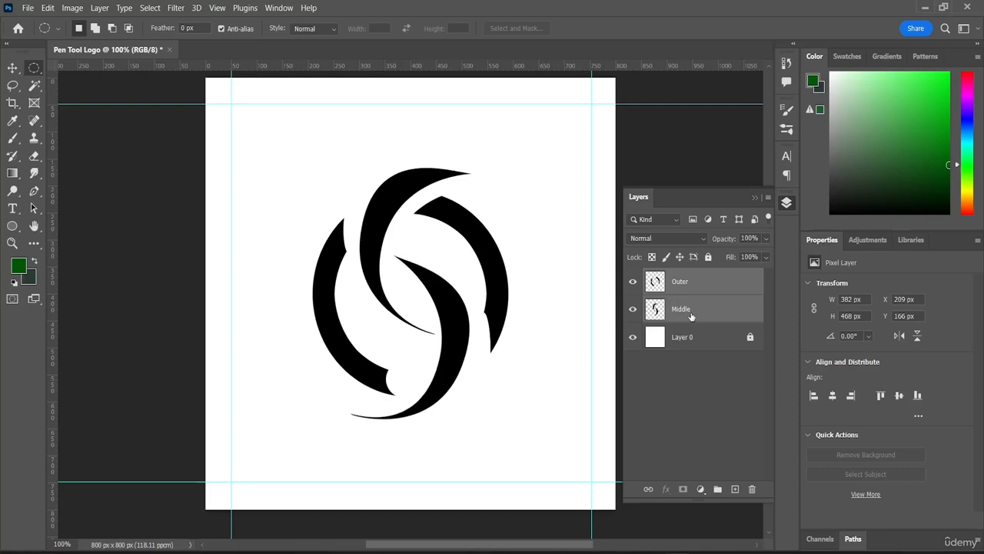
right_click(690, 315)
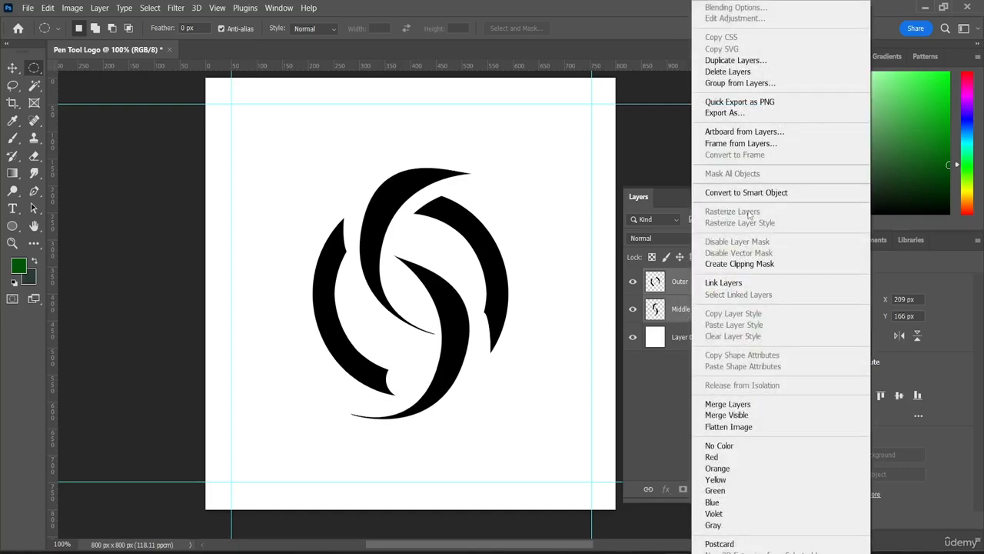
left_click(731, 406)
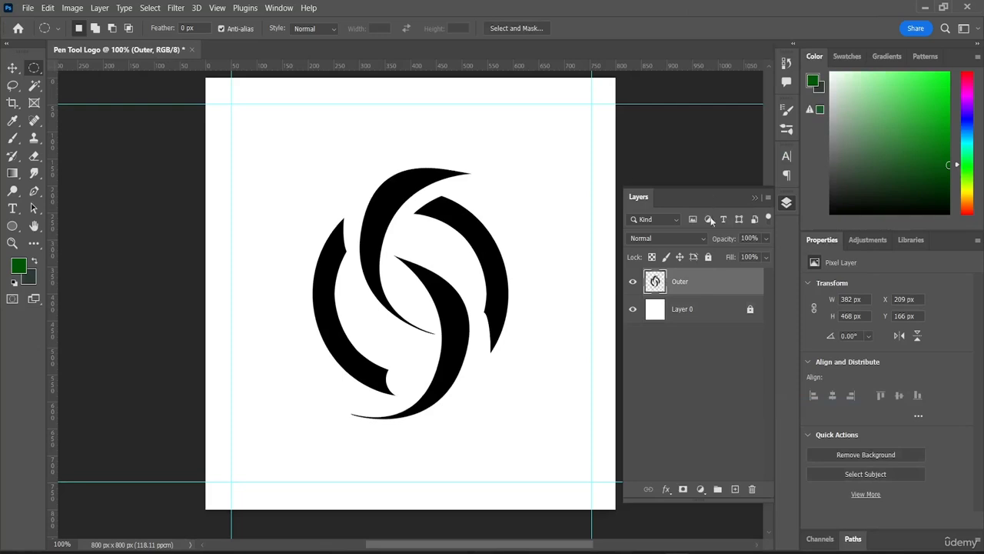
left_click(686, 347)
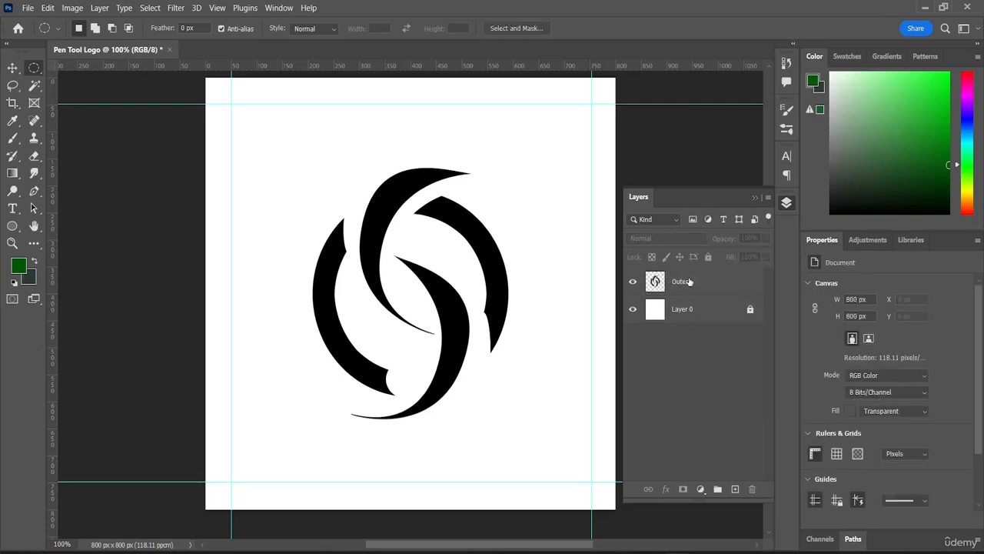
Add a drop shadow to the Outer layer with distance 12 px, spread 100%, size 3 px and noise 40%
left_click(690, 282)
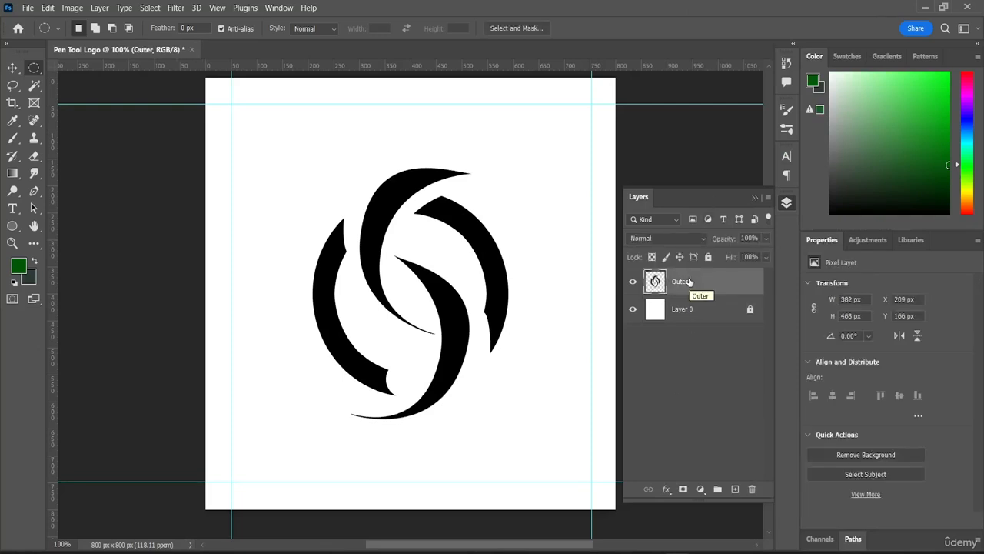
left_click(666, 490)
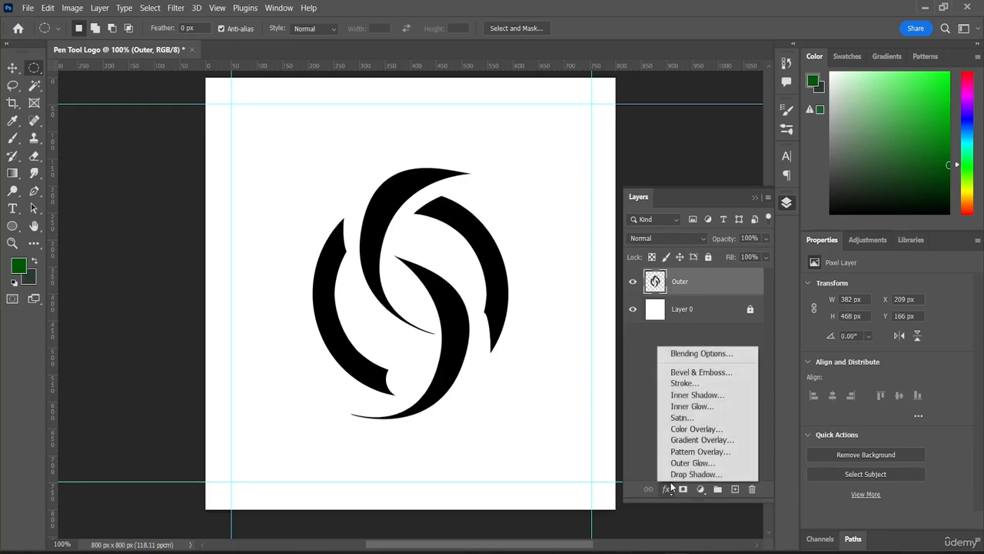
left_click(702, 354)
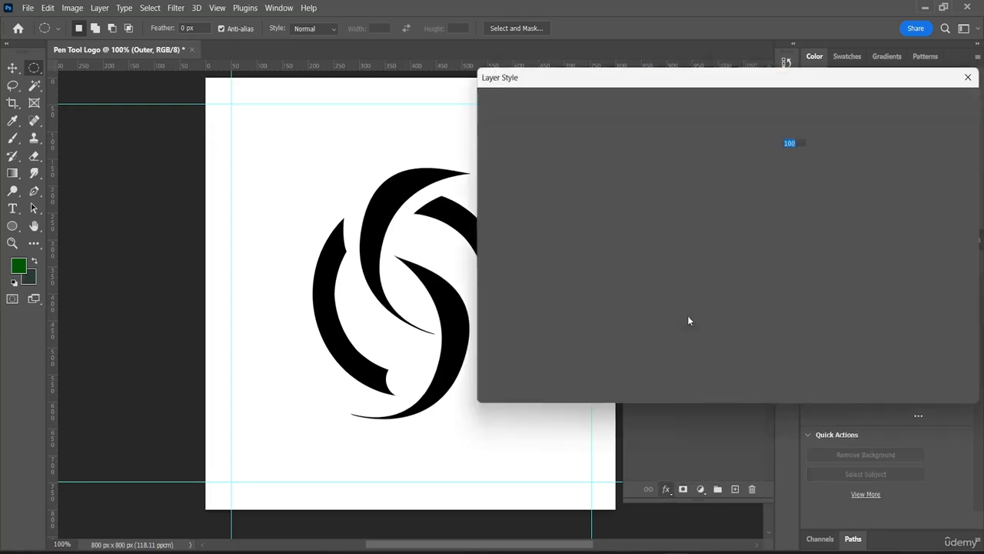
left_click(520, 334)
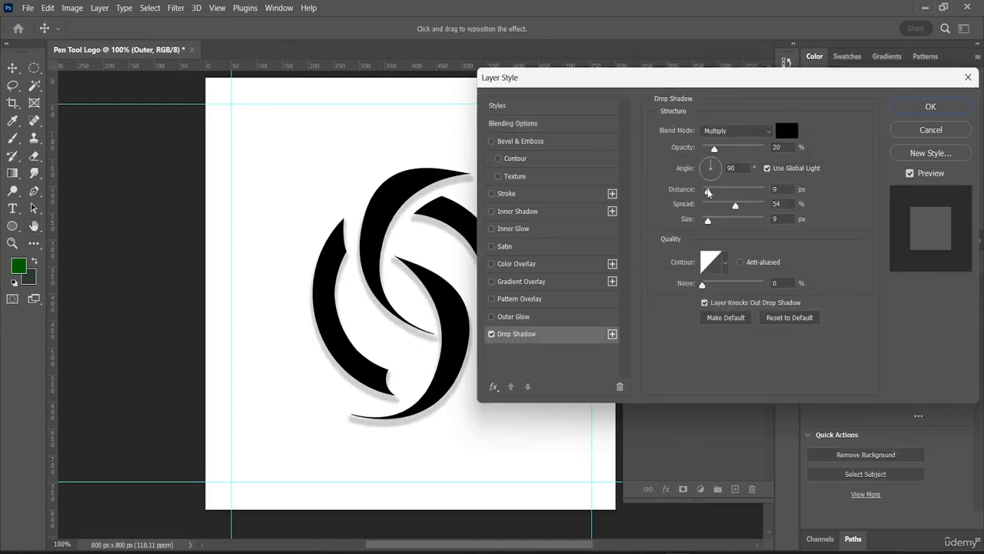
left_click_drag(708, 190, 704, 221)
left_click_drag(703, 285, 726, 288)
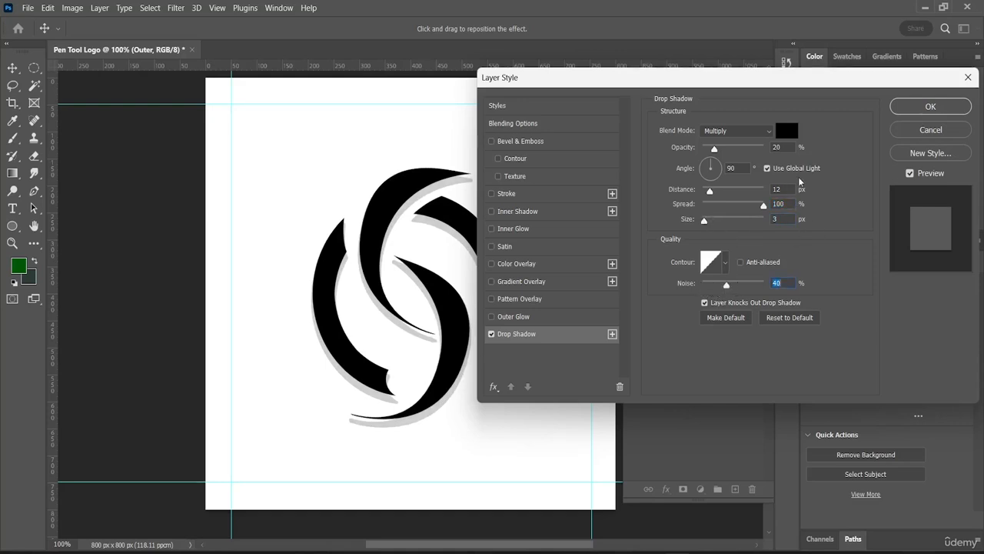
left_click(931, 104)
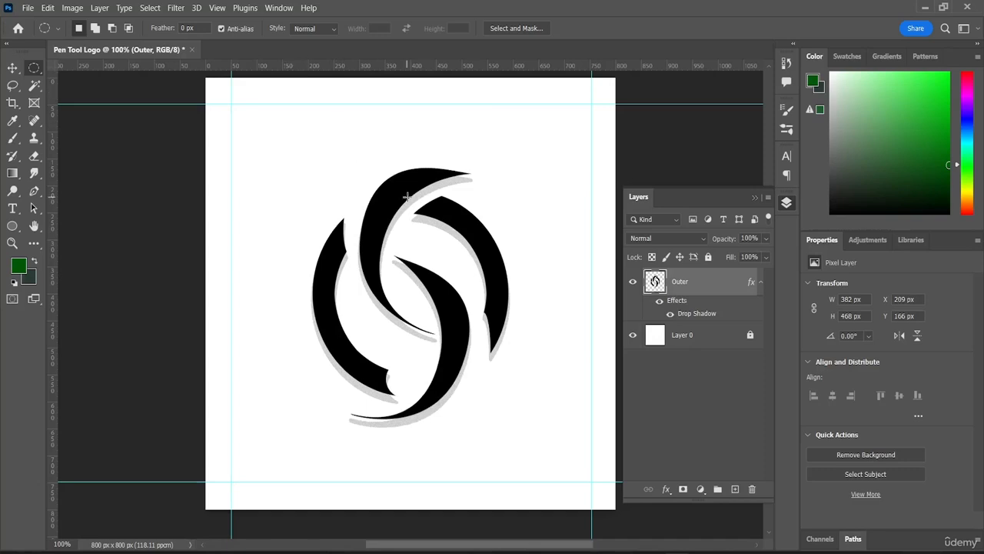
Align the Outer layer's logo to the centre of the whole canvas, and clear the selection
key("v")
scroll(183, 109, "up", 1)
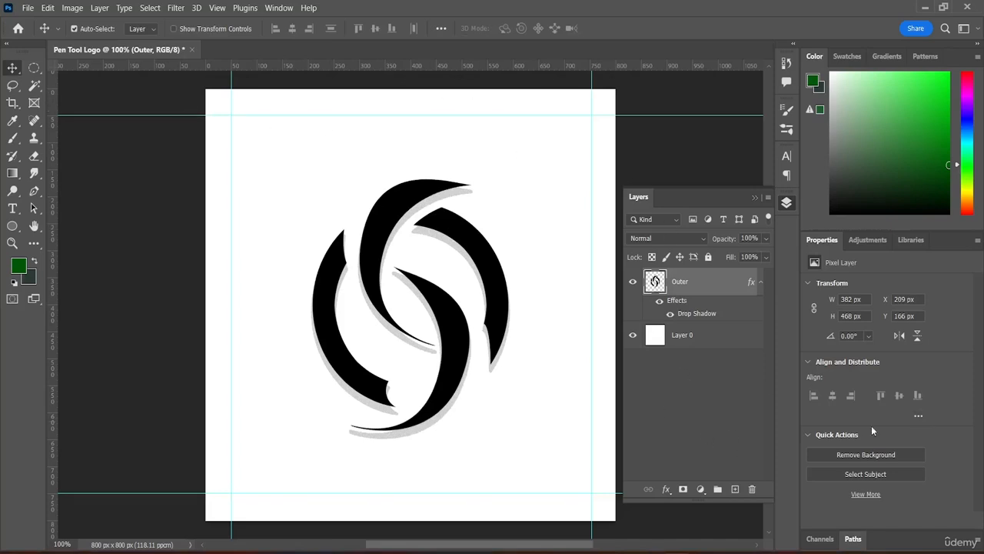
scroll(872, 425, "up", 3)
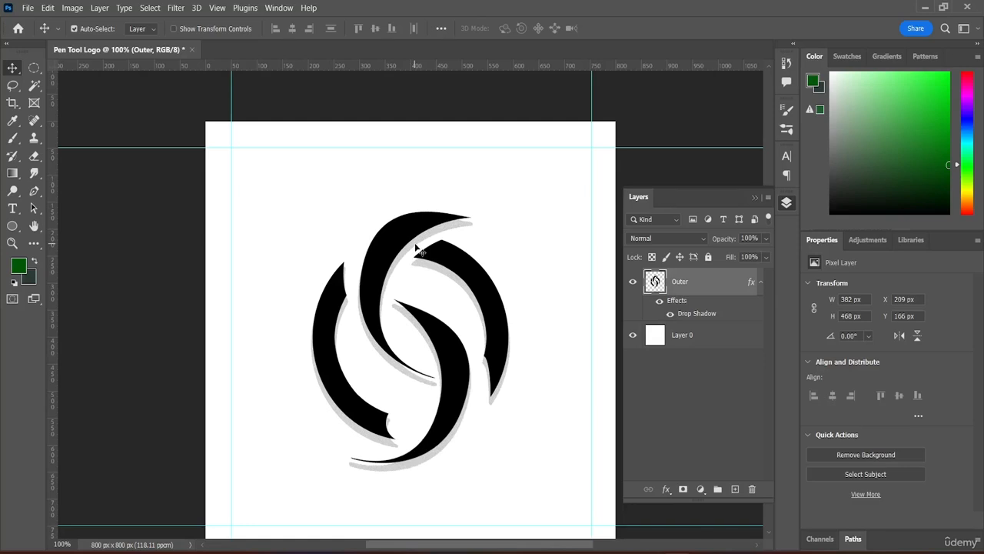
key("ctrl")
key("ctrl+a")
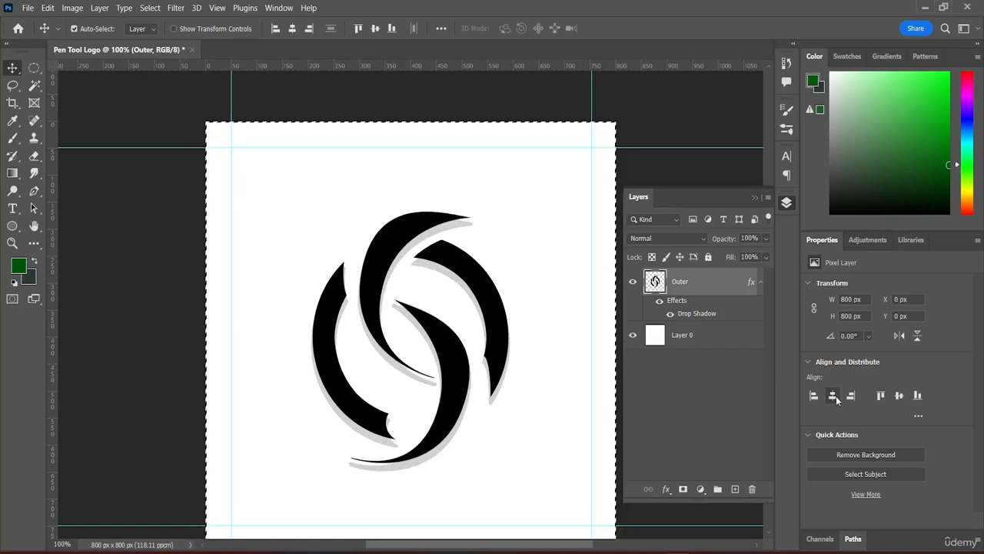
left_click(899, 396)
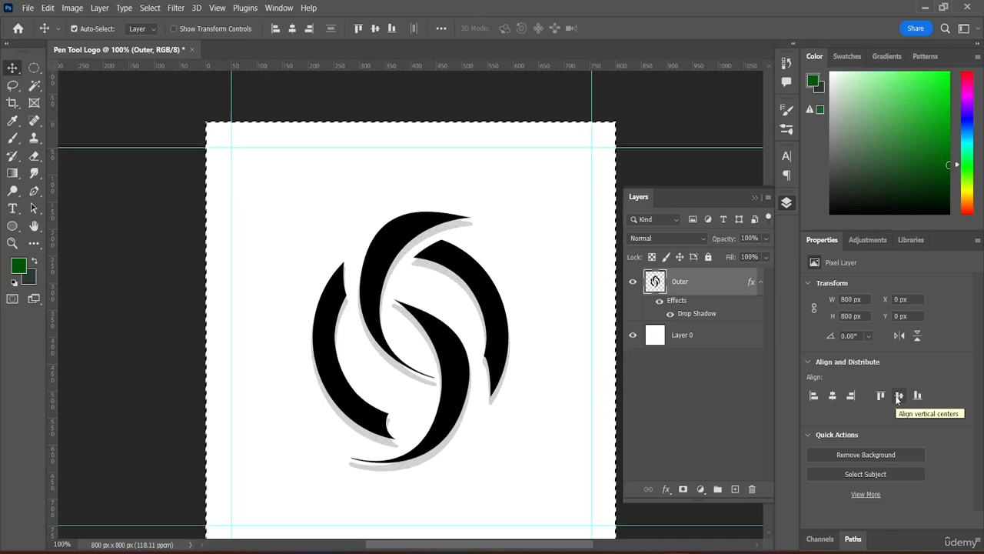
key("ctrl+d")
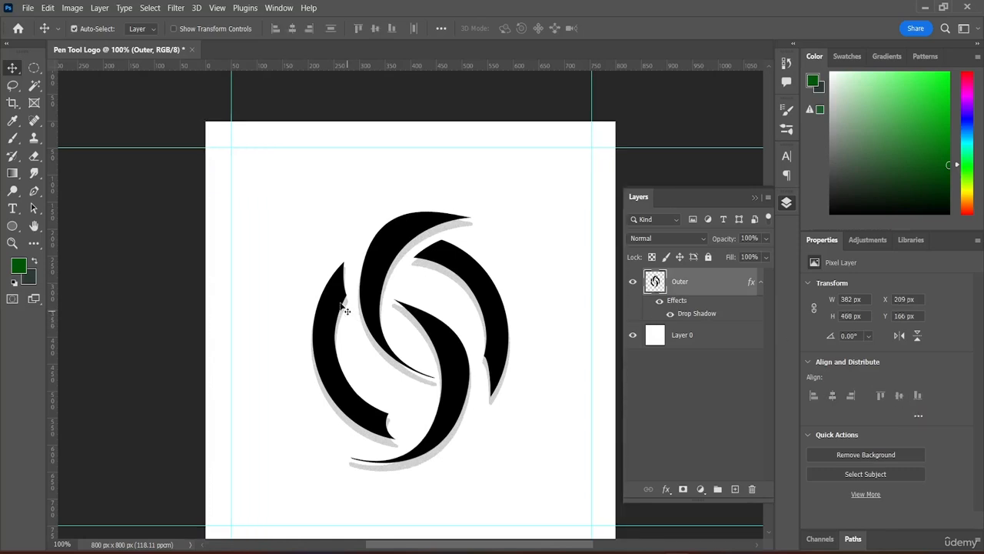
Scale the Outer layer's logo up proportionally to about 125%, keeping its upper-left corner fixed
key("ctrl")
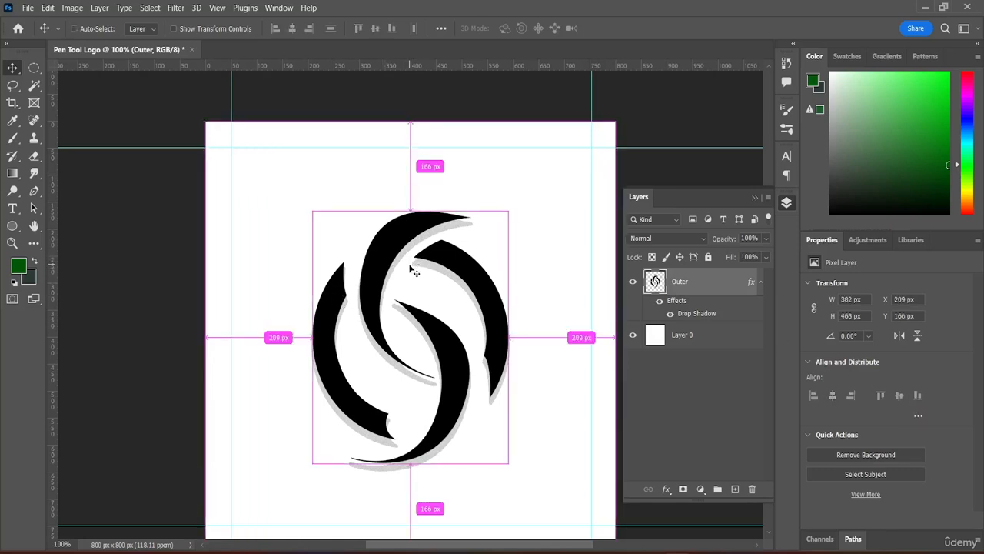
key("ctrl+t")
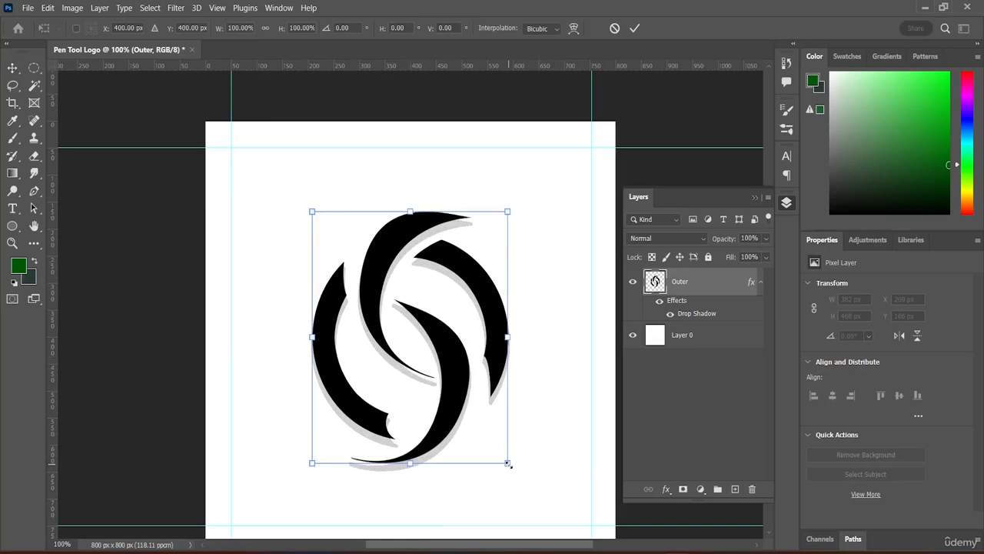
left_click_drag(509, 465, 523, 387)
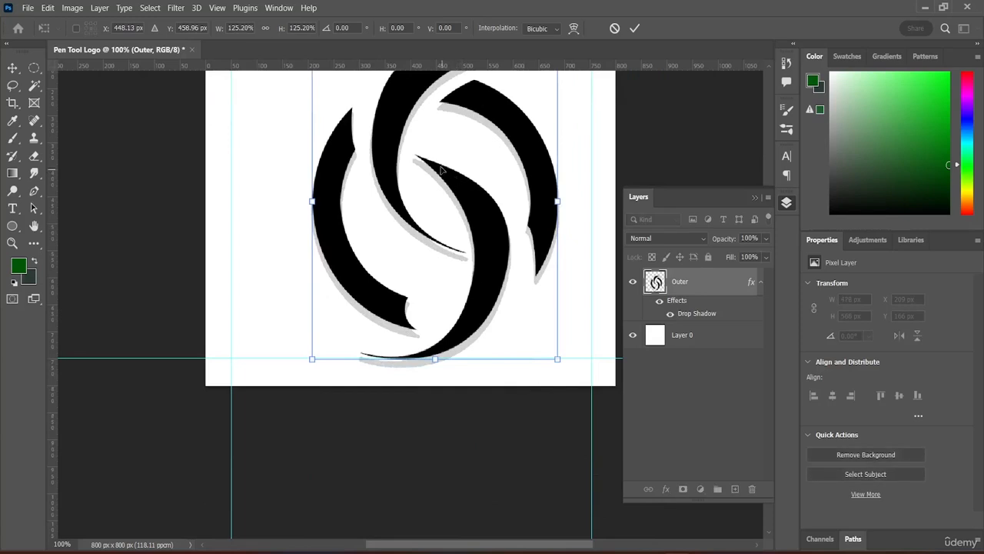
scroll(544, 151, "up", 3)
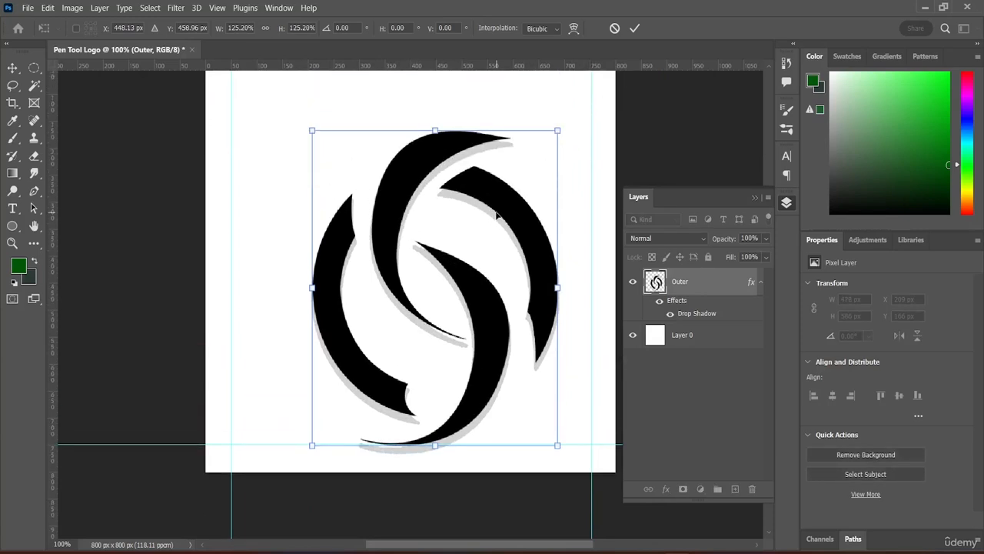
left_click(634, 28)
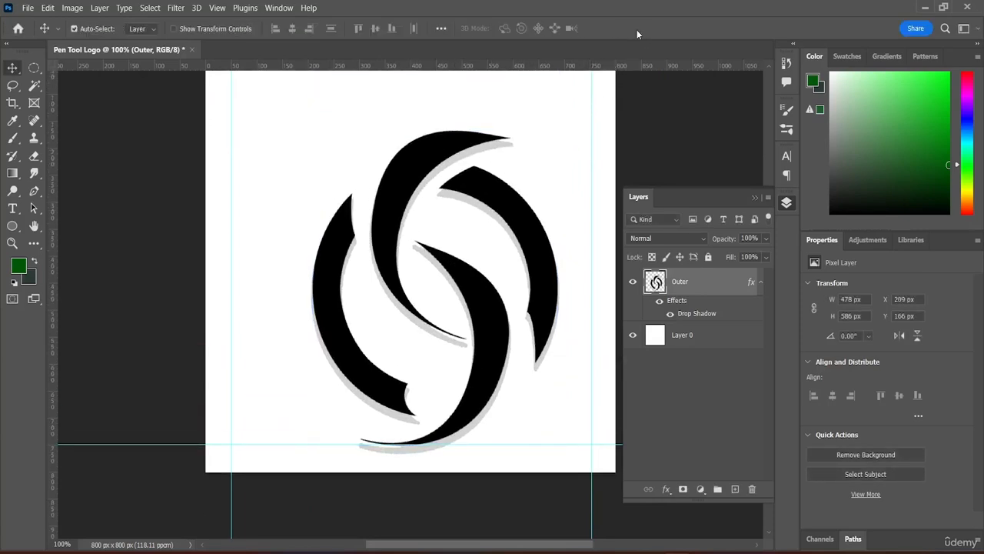
Centre the enlarged logo horizontally and vertically on the whole canvas, and clear the selection
key("ctrl")
key("ctrl+a")
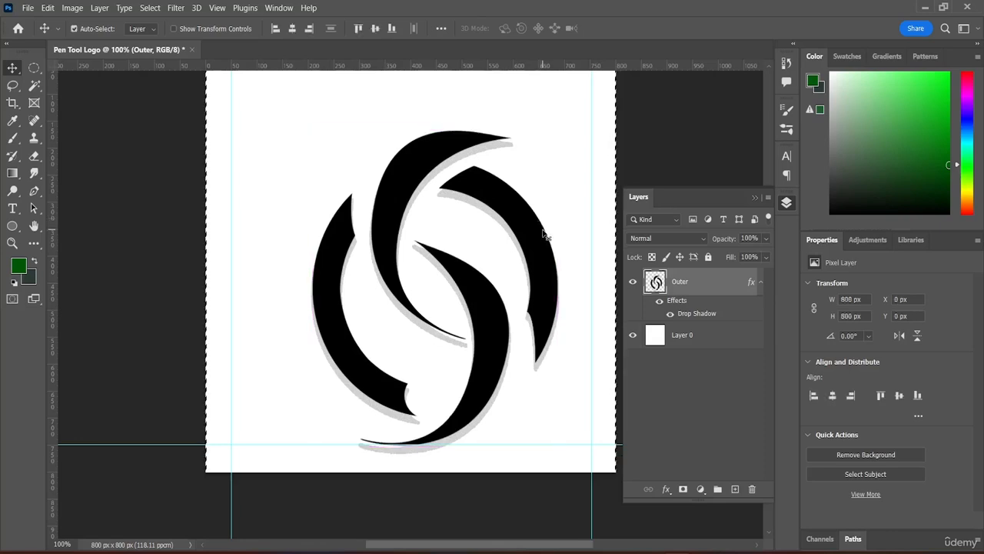
left_click(831, 395)
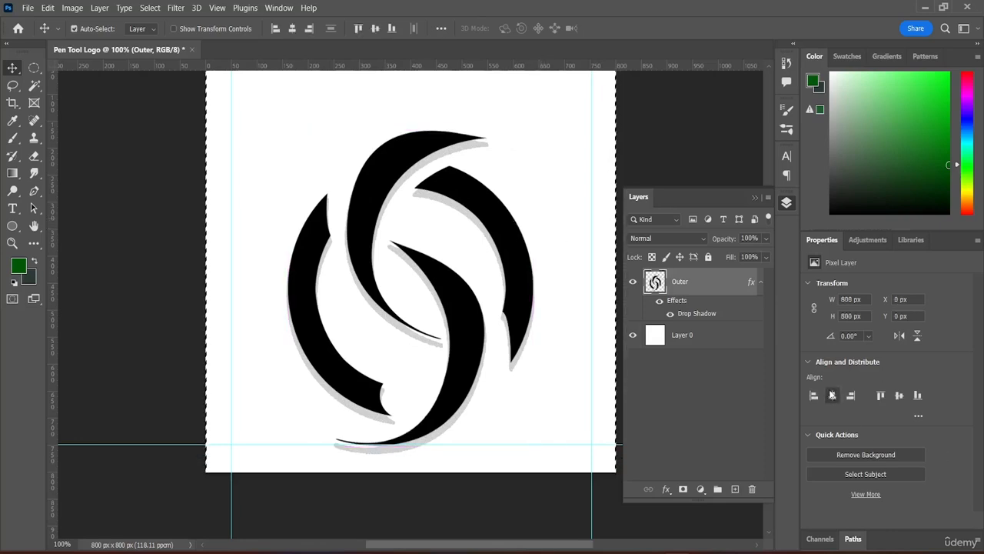
left_click(903, 394)
scroll(528, 204, "up", 2)
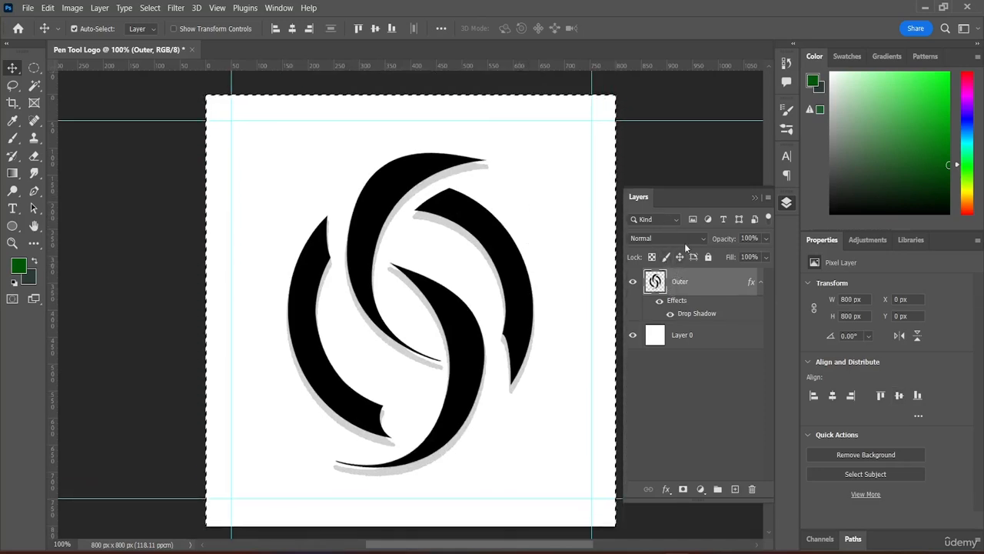
key("ctrl+d")
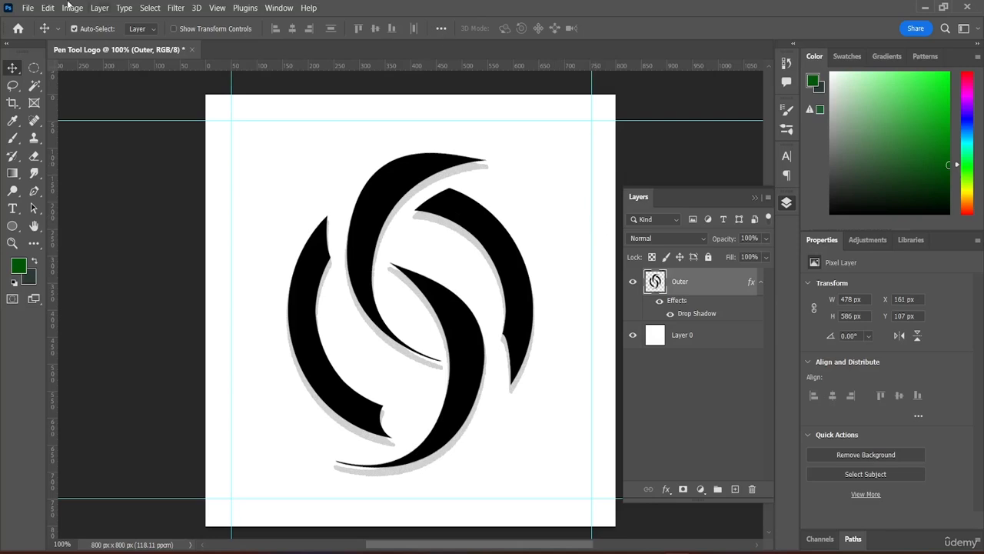
Quick-export the logo as the PNG Pen Tool Logo into the desktop folder Logo Design using PS and AI Resource File
left_click(28, 8)
mouse_move(48, 8)
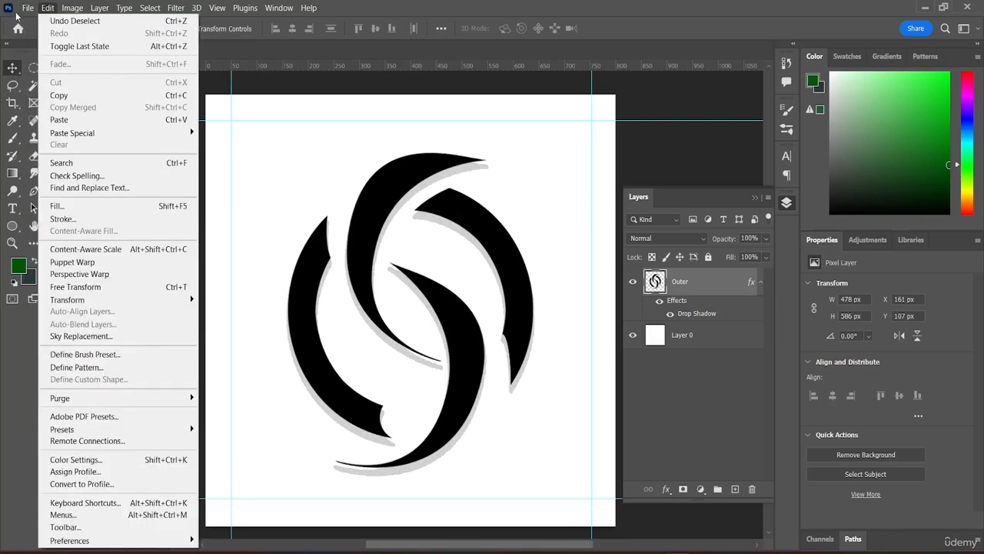
mouse_move(70, 232)
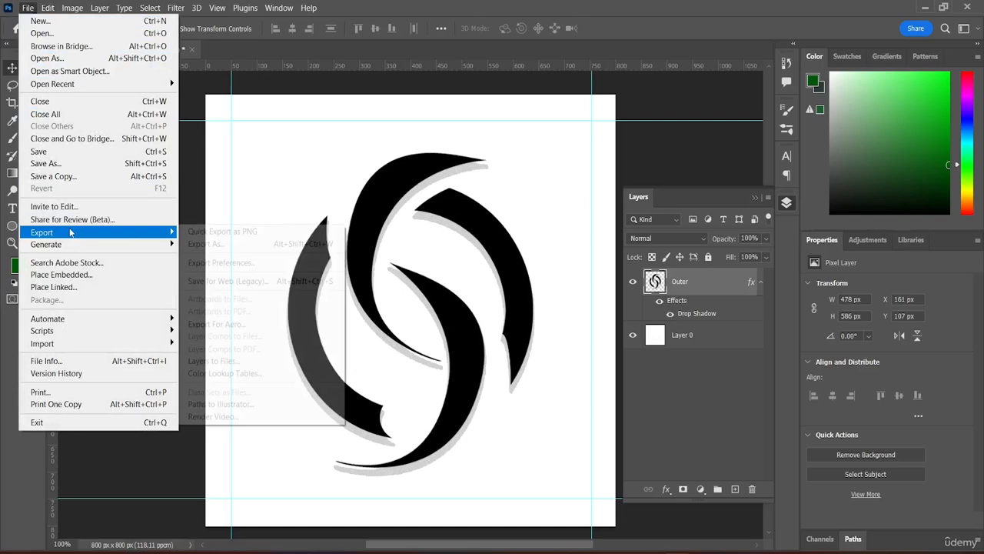
left_click(239, 238)
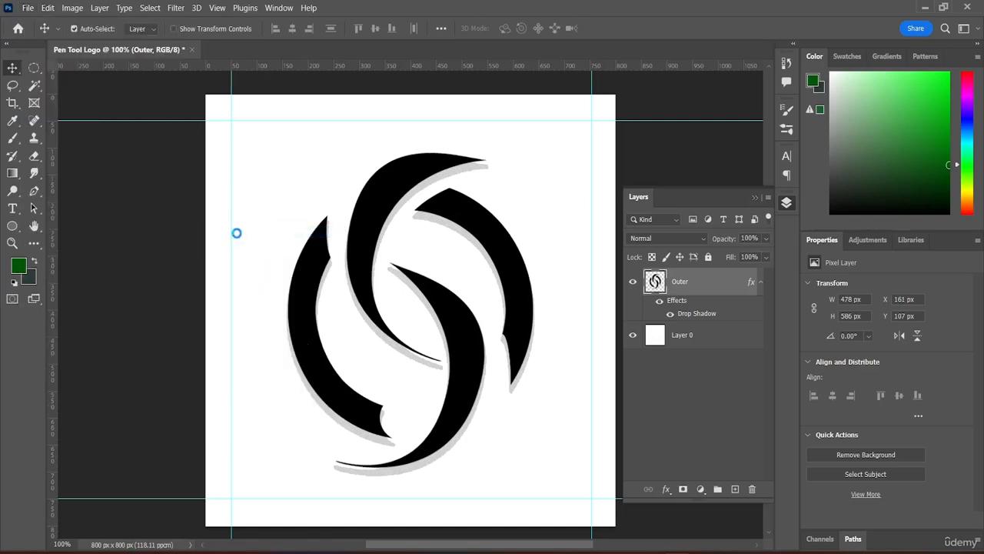
left_click(53, 179)
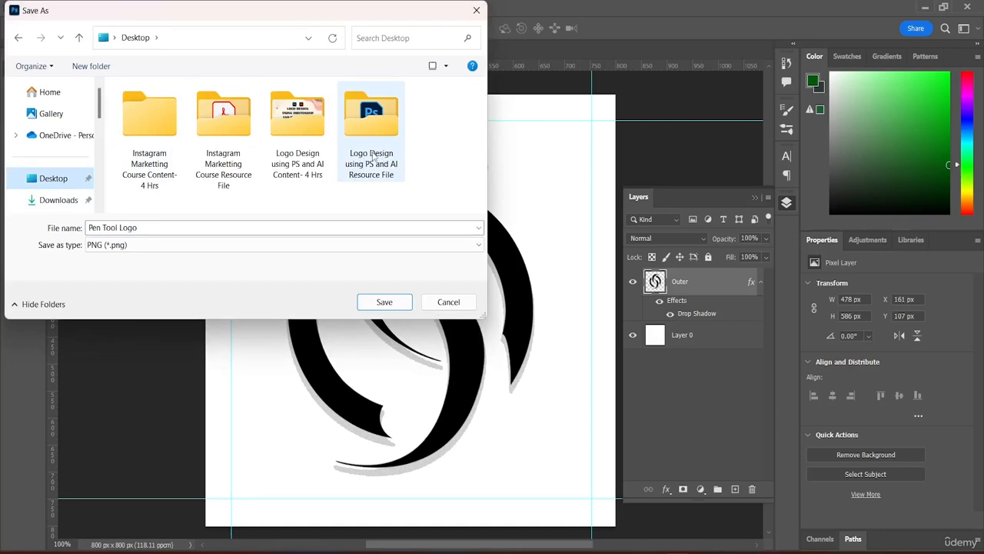
double_click(373, 156)
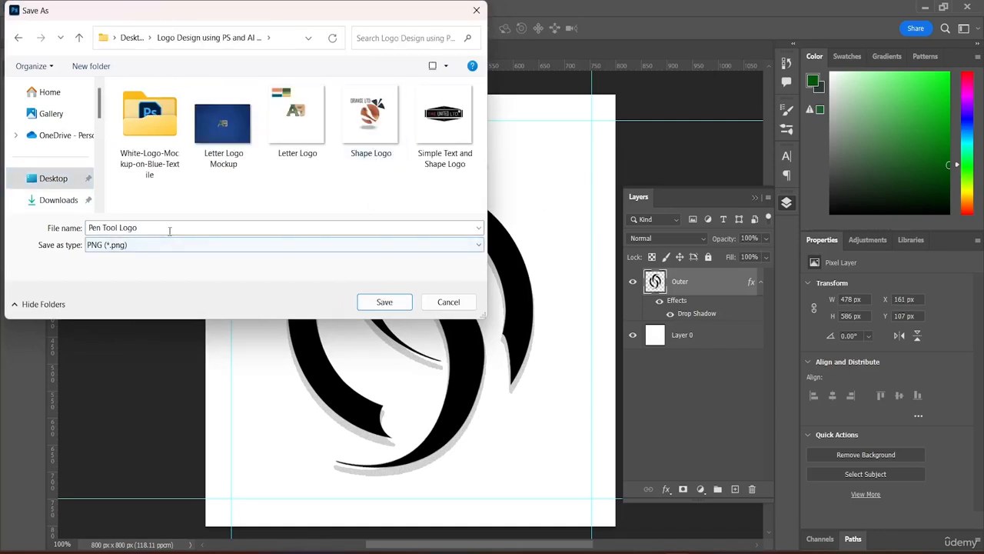
left_click(378, 302)
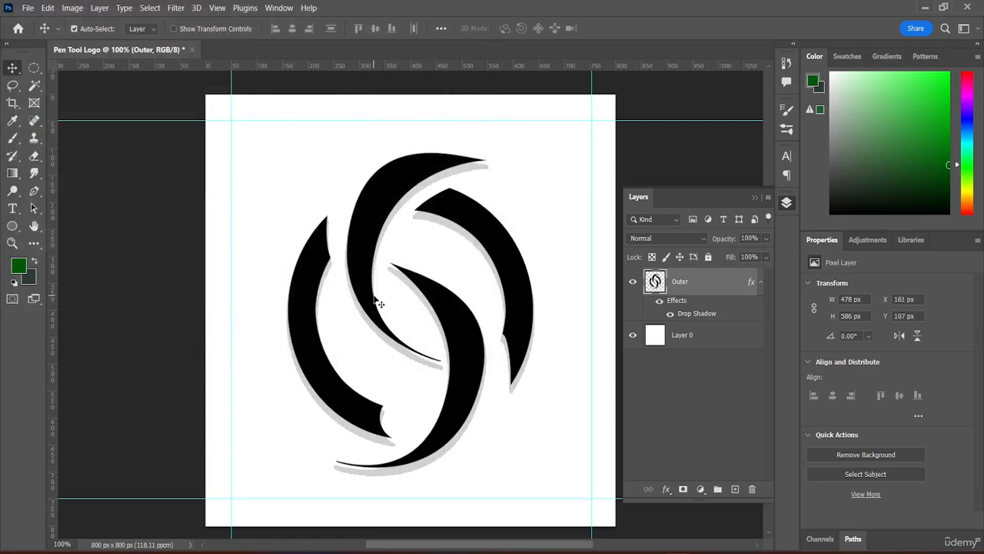